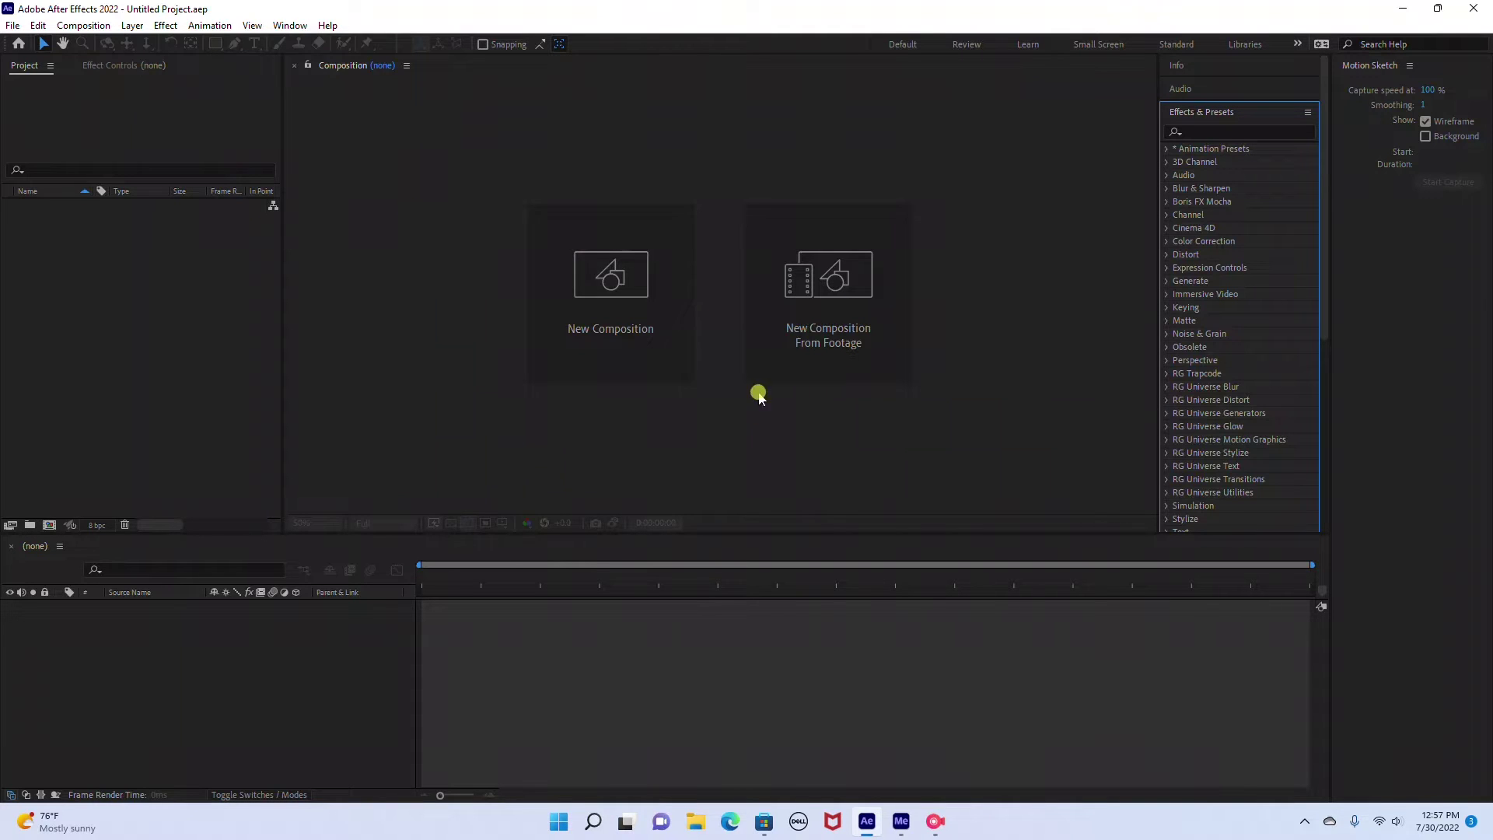
# Make a new HDTV 1080 29.97 composition named texteffect with duration 0;00;05;00
pyautogui.click(596, 326)
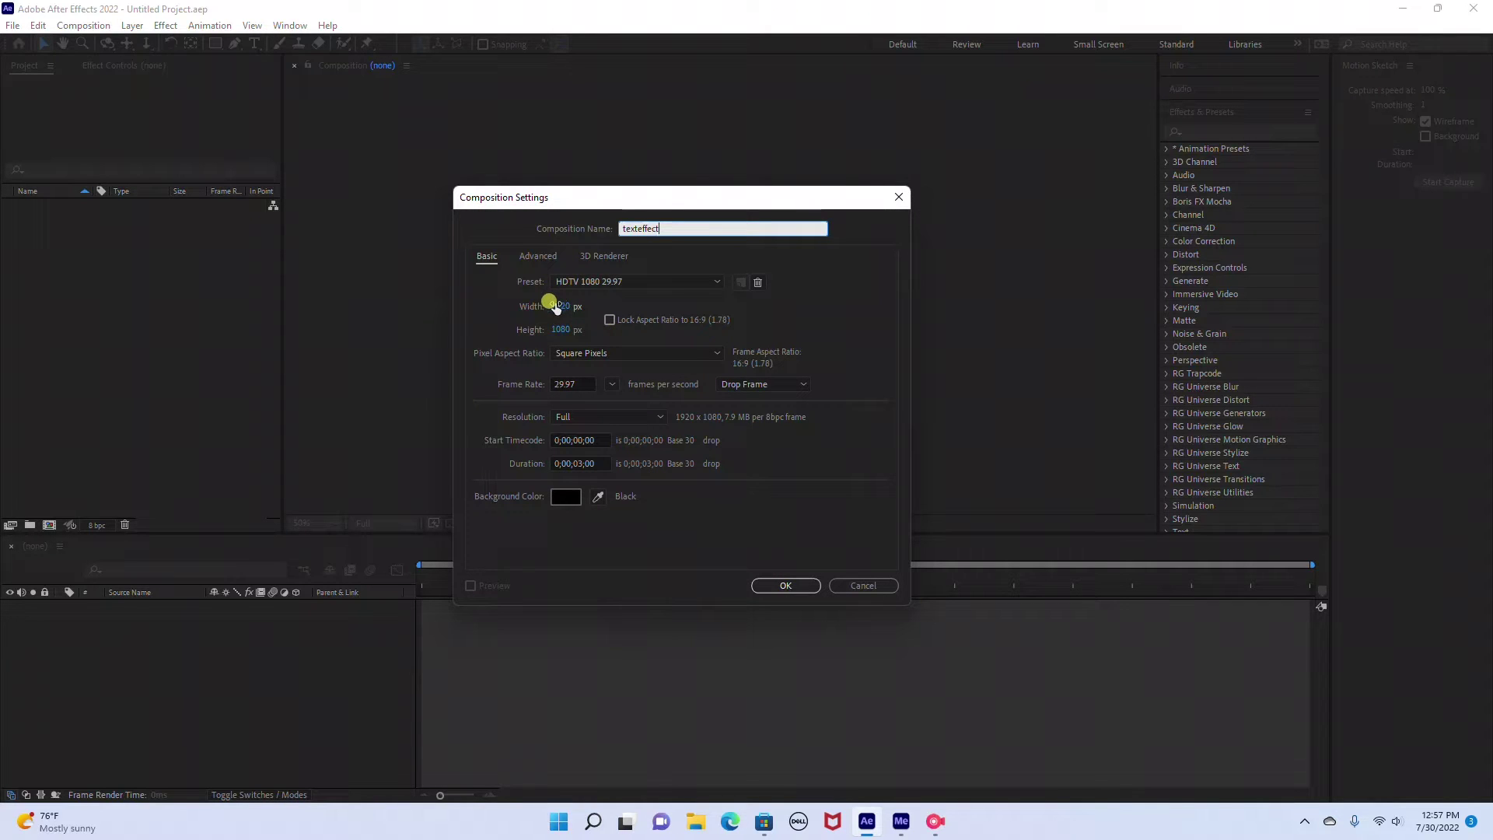
pyautogui.click(579, 464)
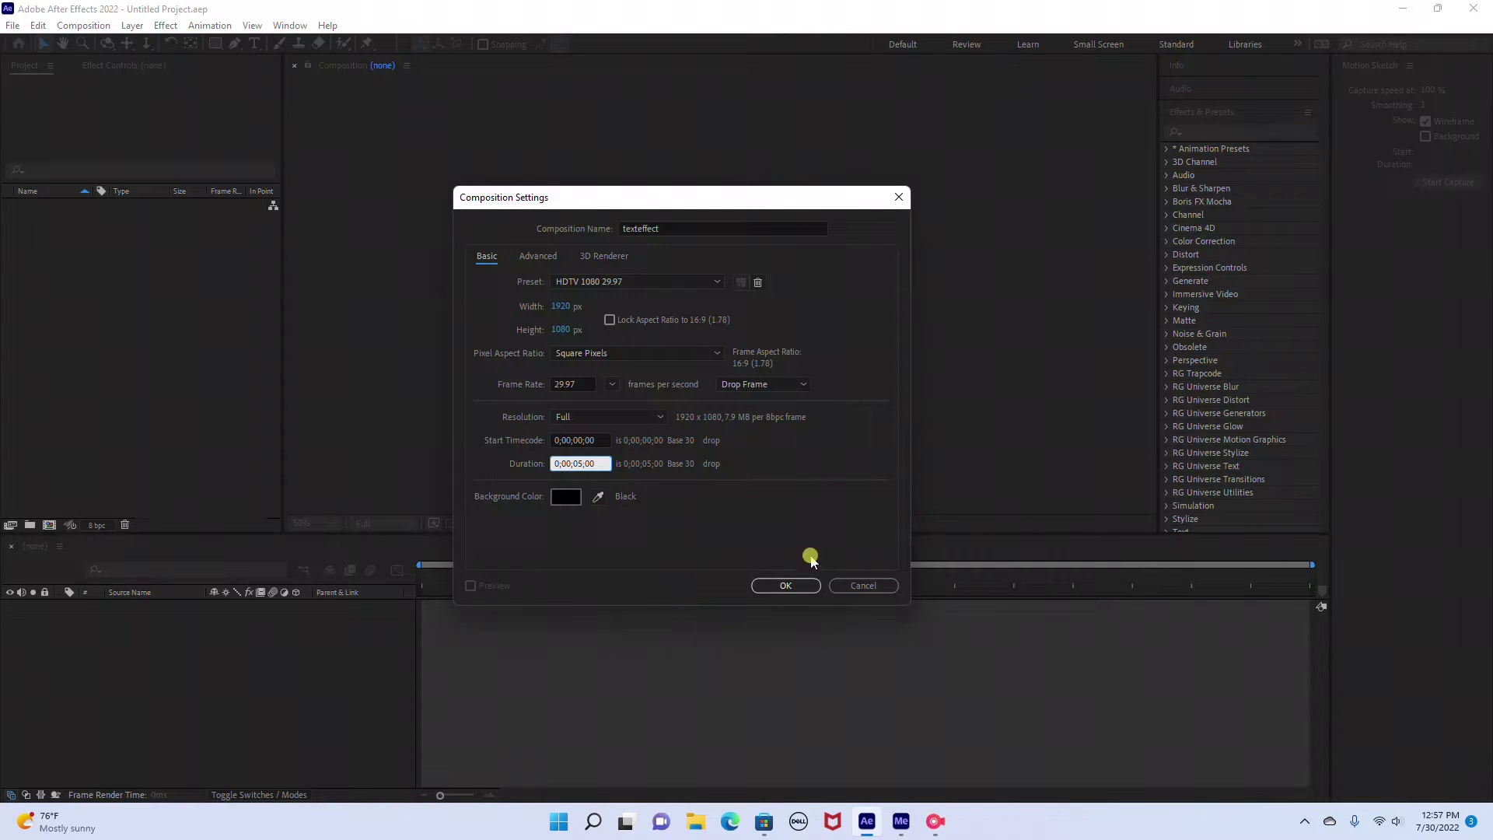
pyautogui.click(770, 551)
pyautogui.click(781, 584)
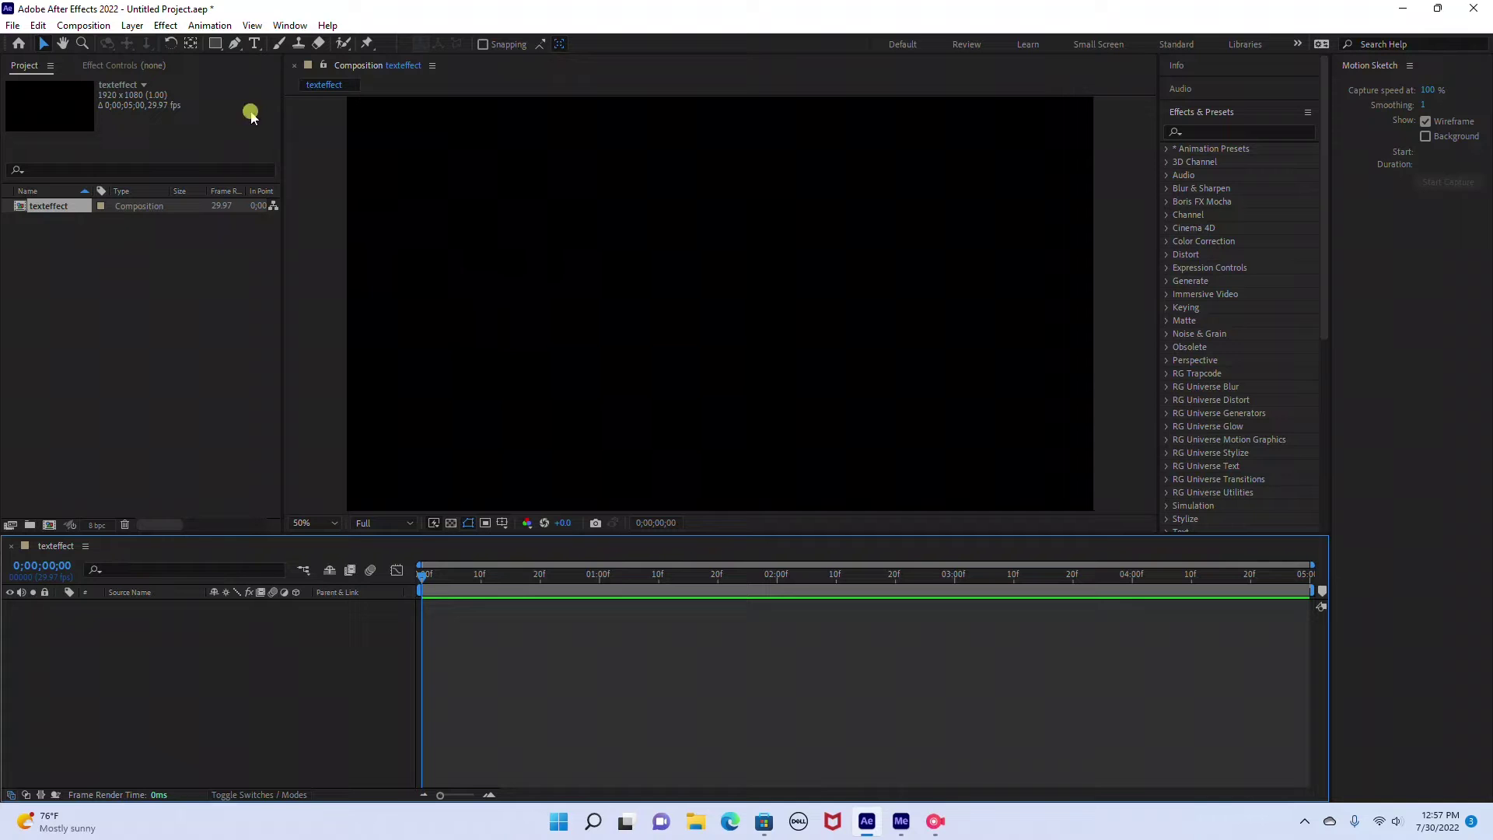
# Add a black (000000) solid layer named bg via Layer > New > Solid
pyautogui.click(132, 24)
pyautogui.moveTo(154, 48)
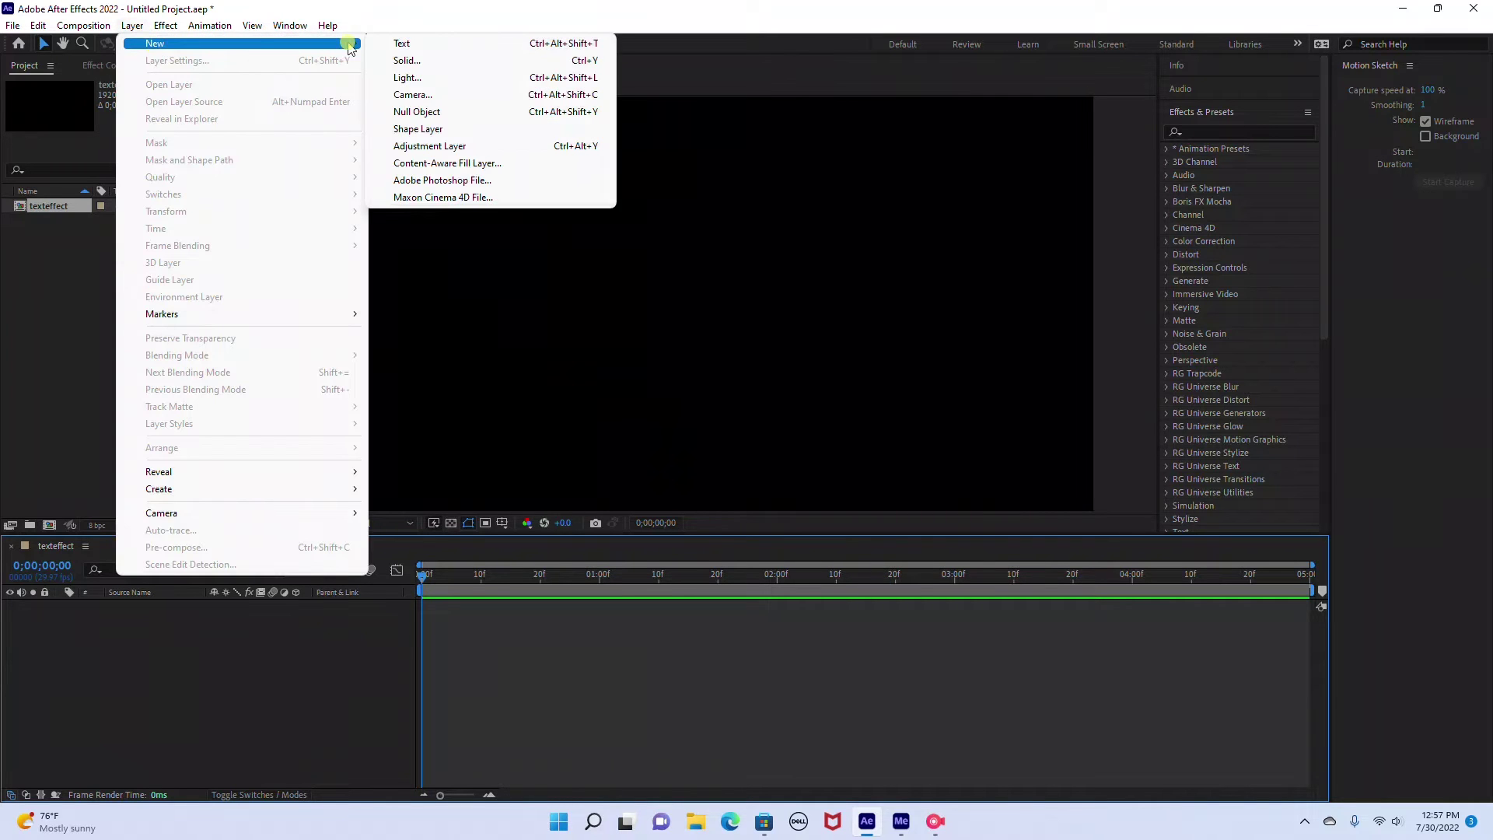
pyautogui.click(439, 58)
pyautogui.write('bg')
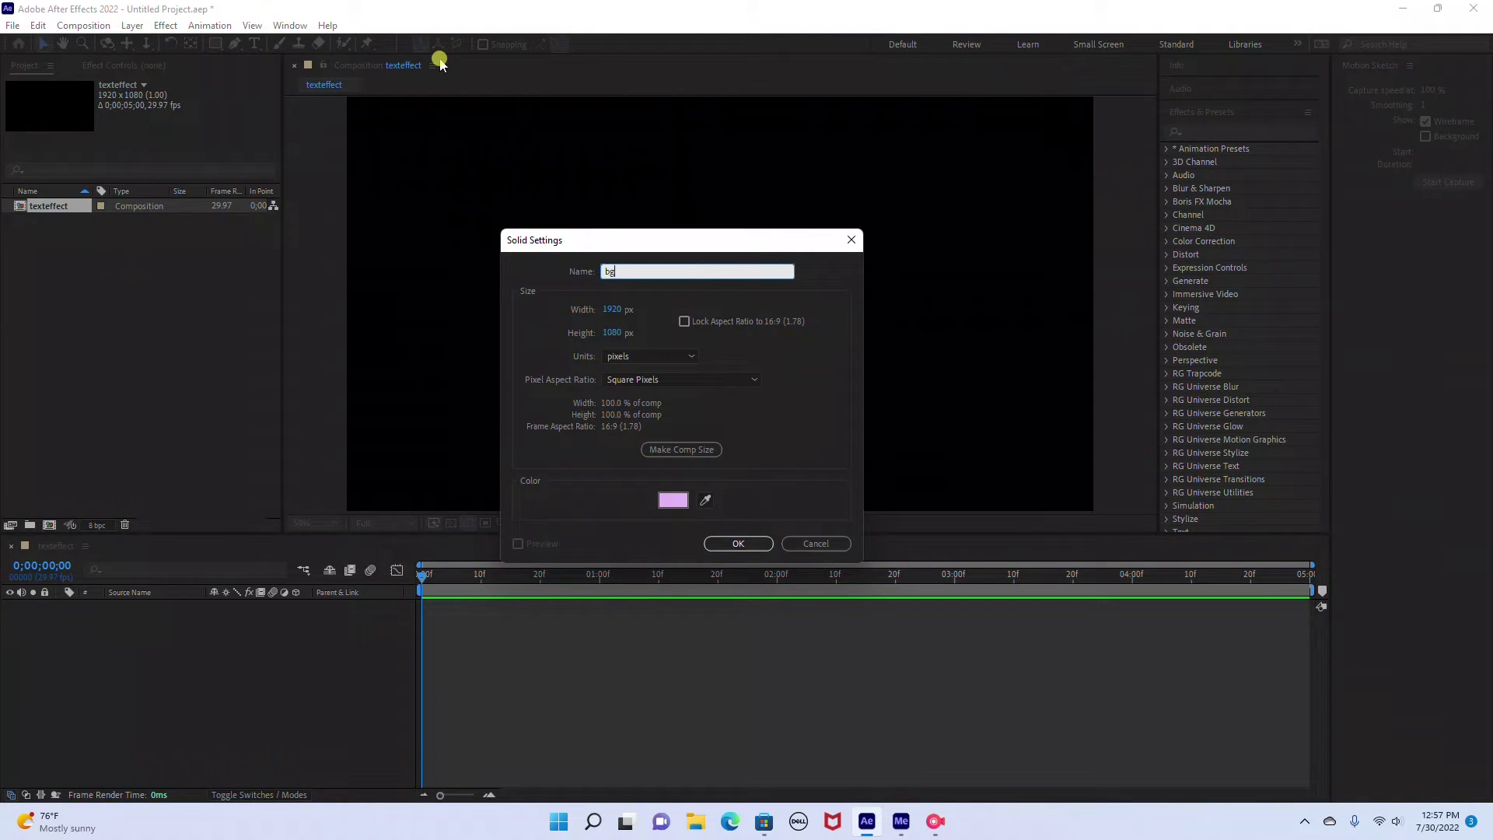
pyautogui.click(674, 501)
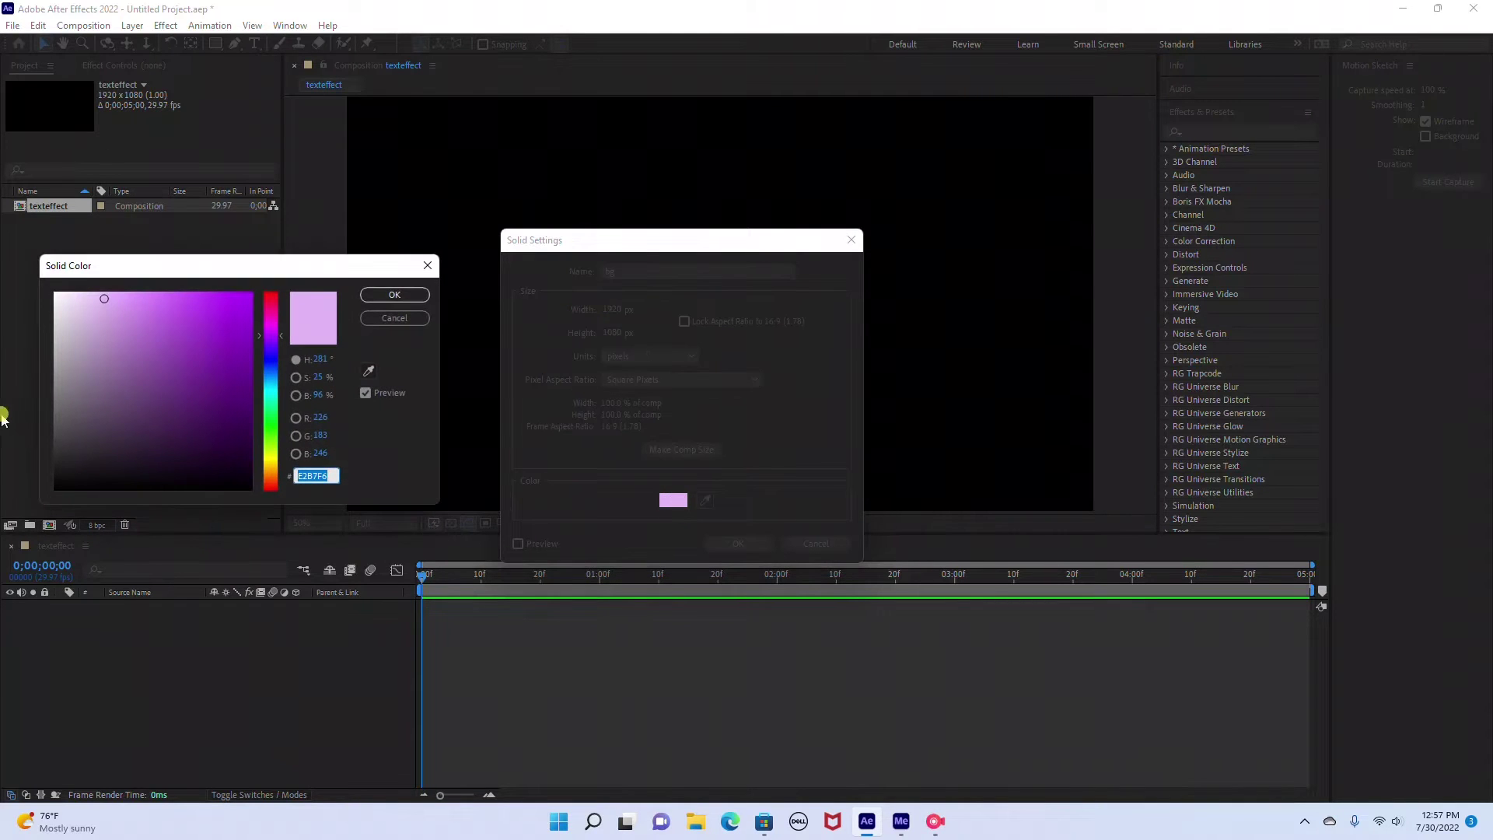
pyautogui.moveTo(110, 305); pyautogui.dragTo(1, 671)
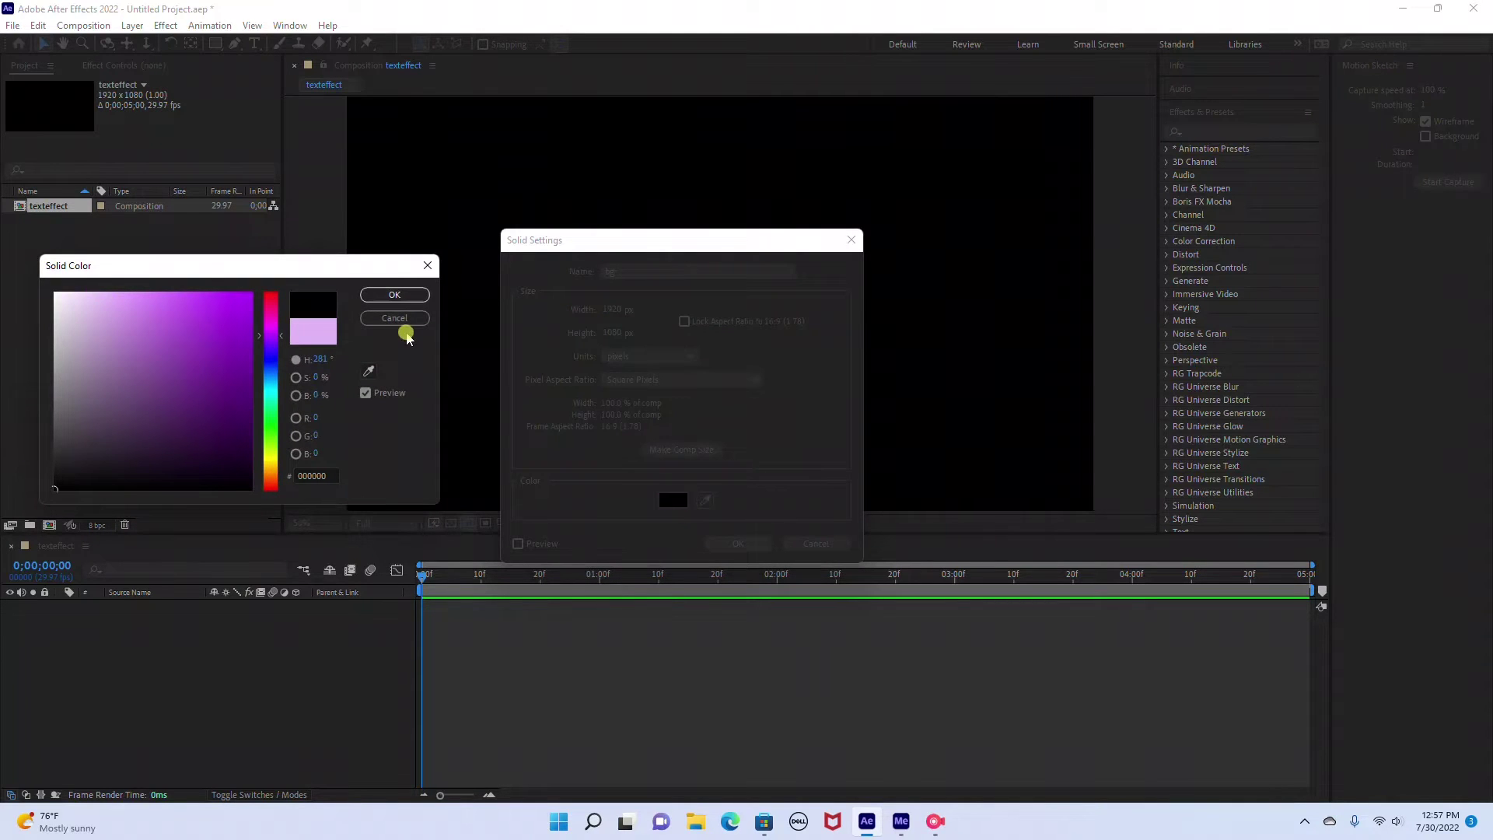
pyautogui.click(410, 296)
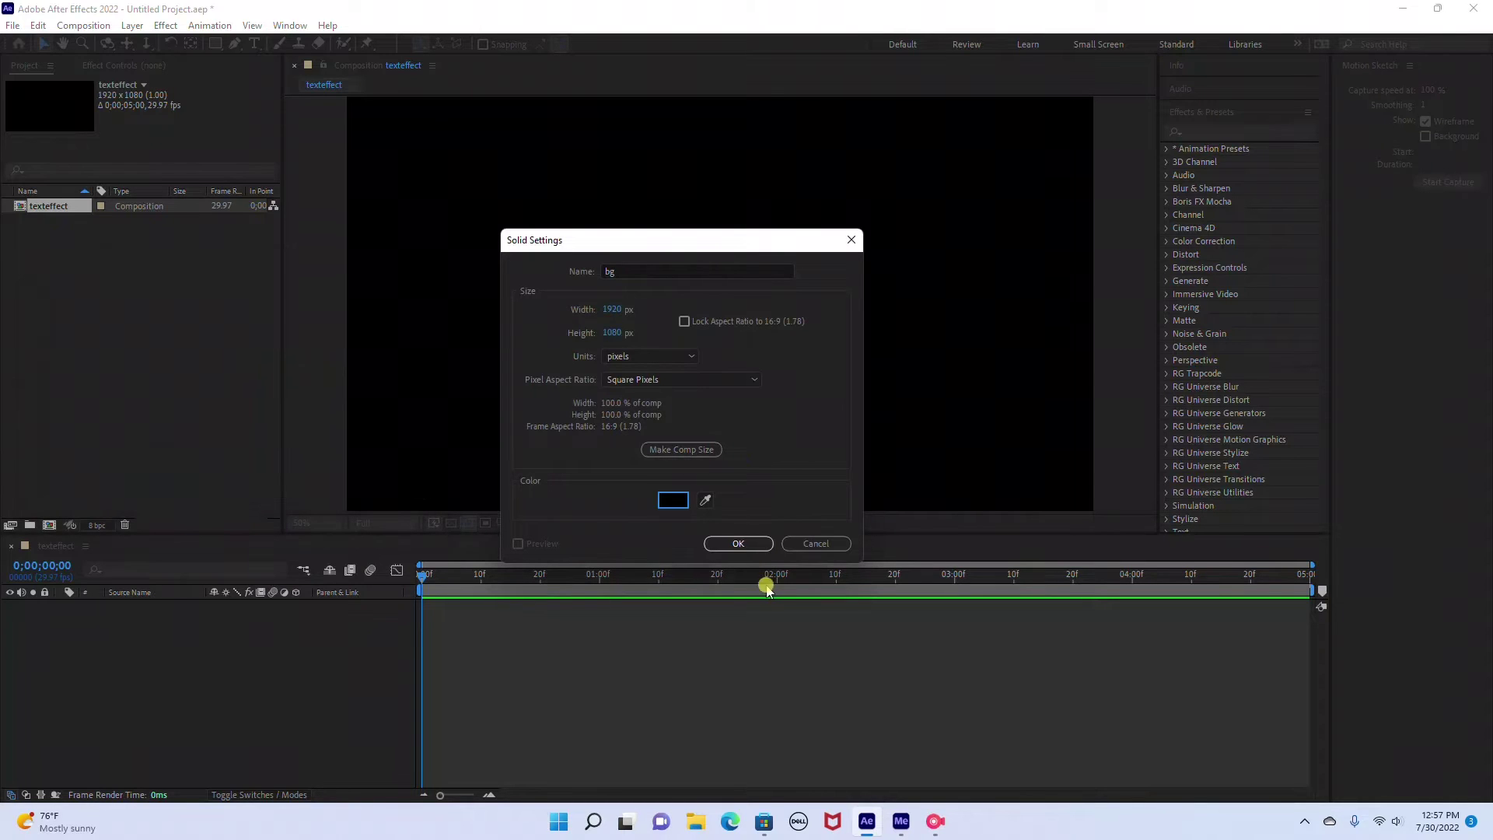
pyautogui.click(738, 544)
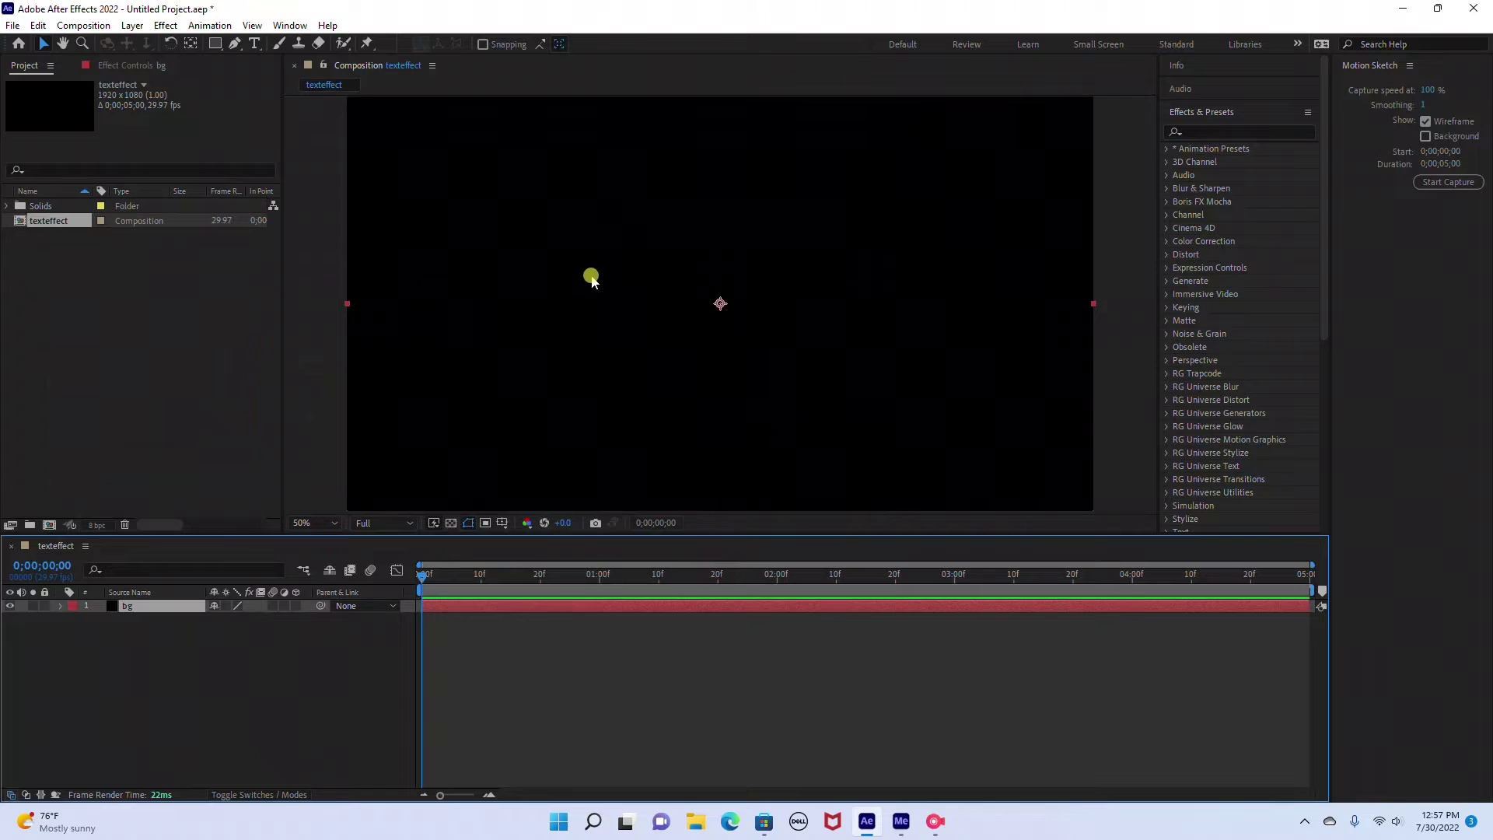
# Type 'space' as a purple Snap ITC text layer and drag it toward the frame centre
pyautogui.click(256, 44)
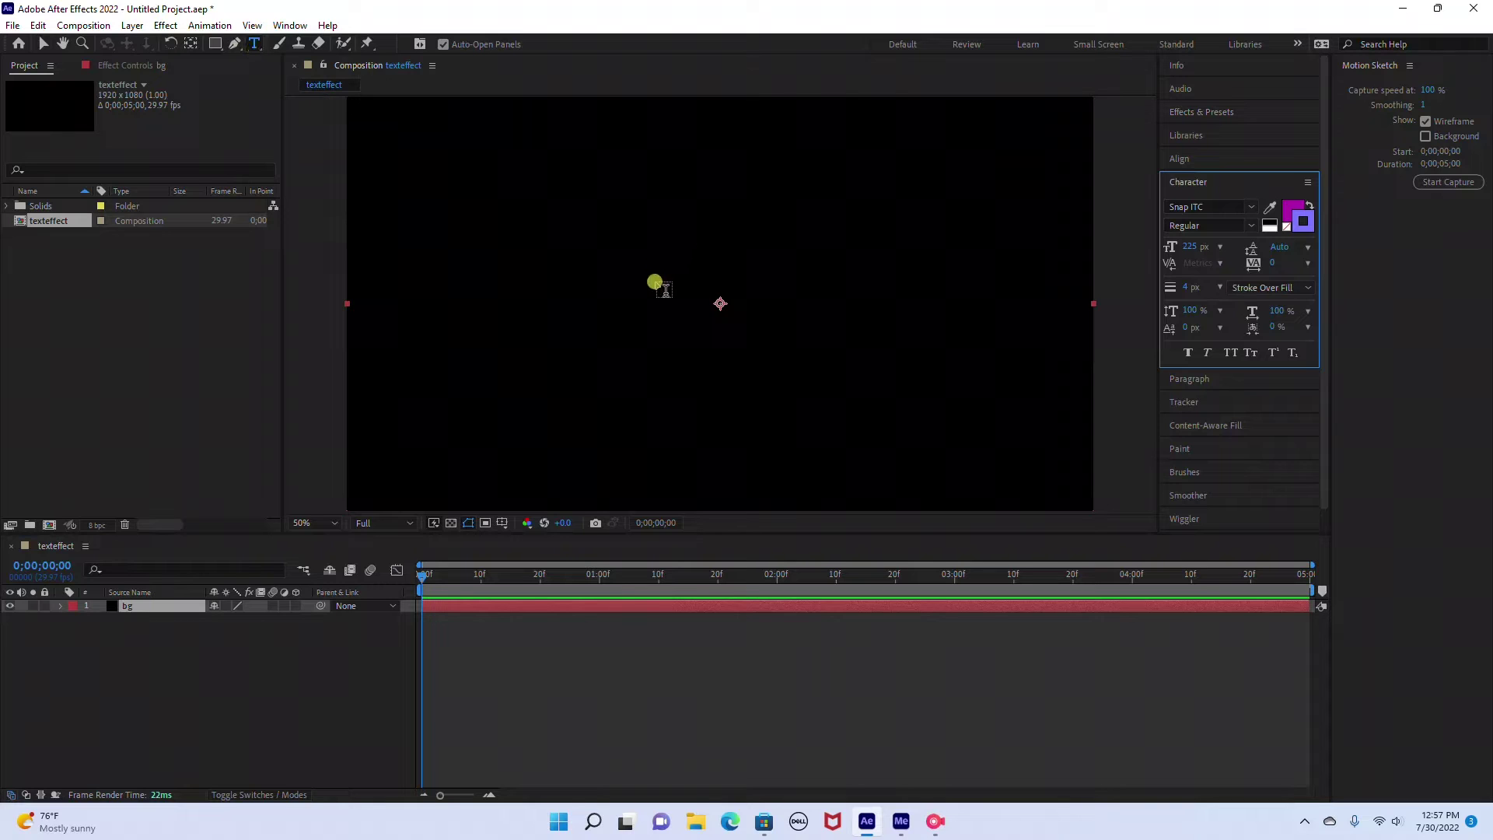
pyautogui.click(562, 280)
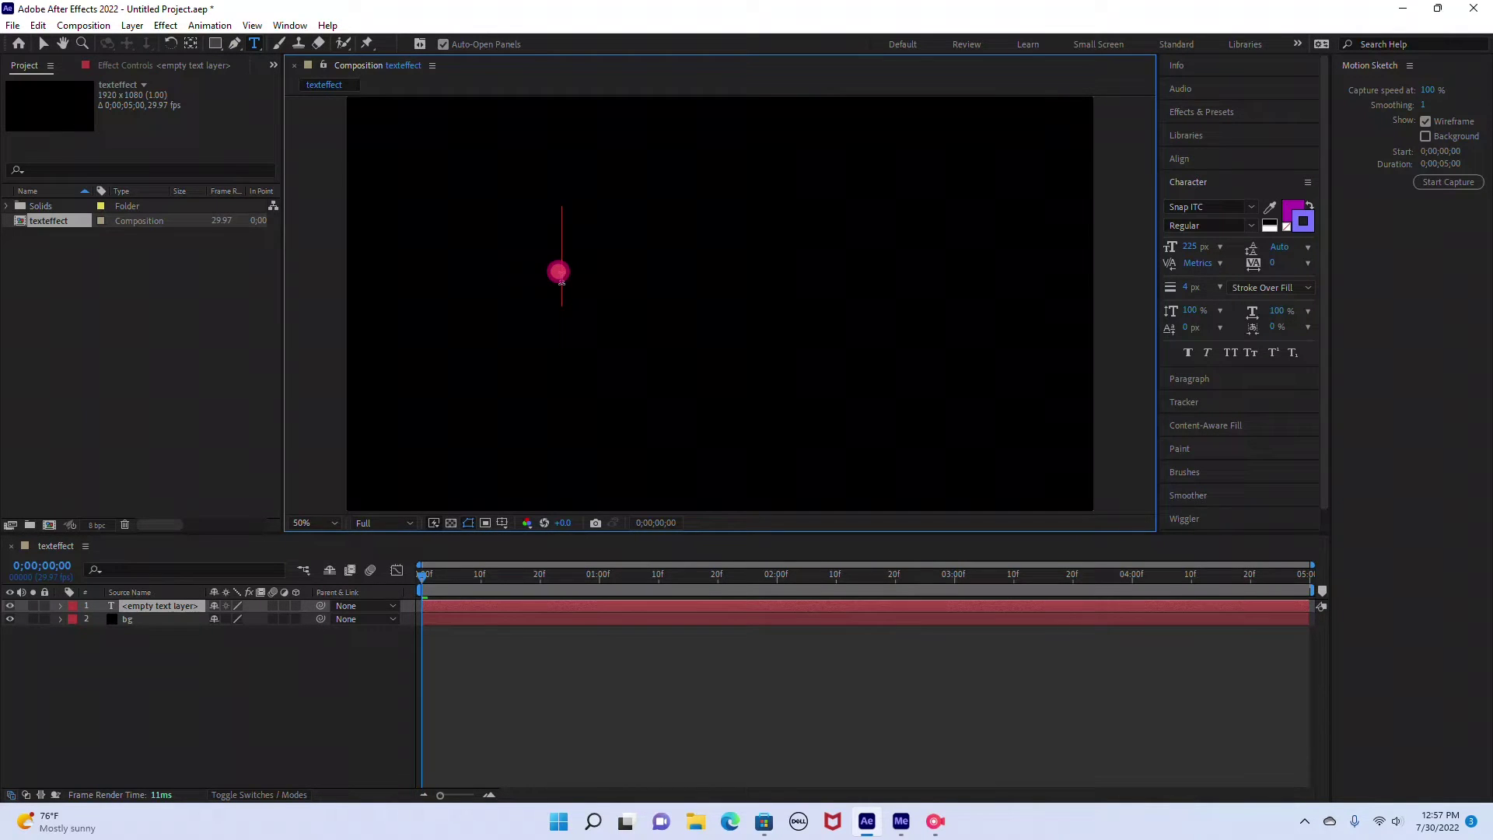
pyautogui.write('s')
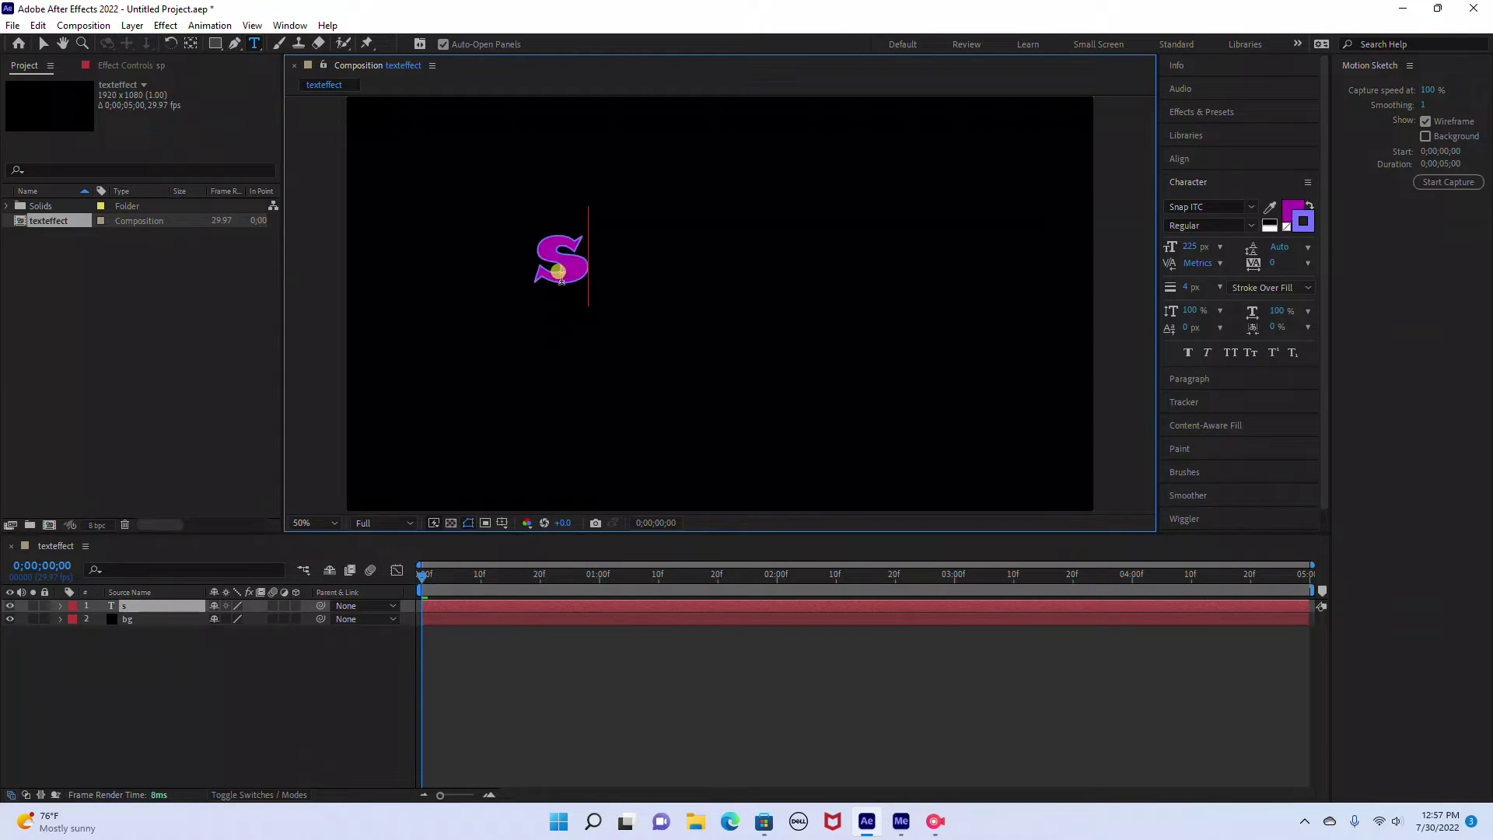
pyautogui.write('pace')
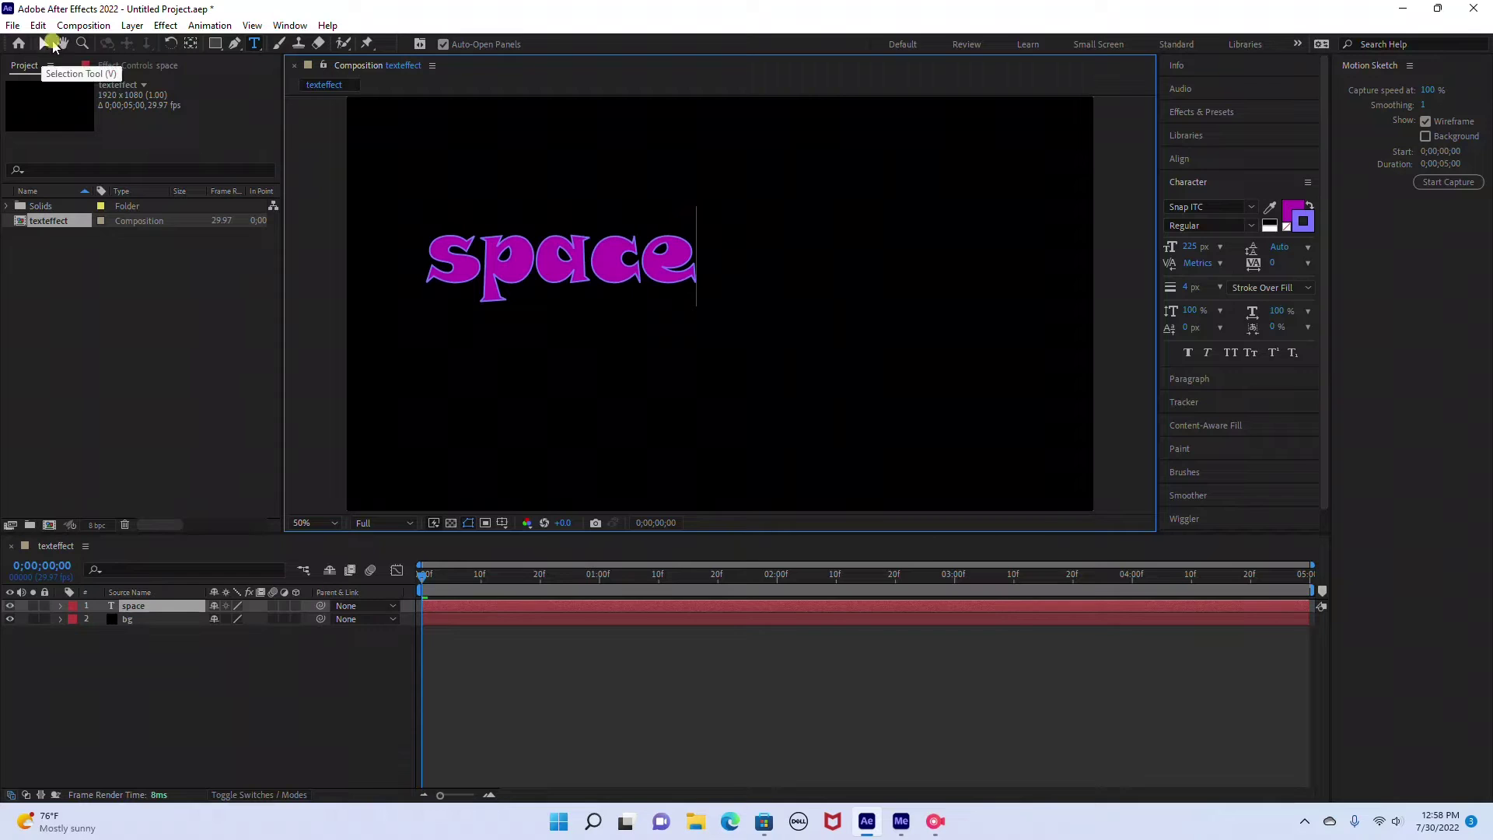
pyautogui.click(42, 46)
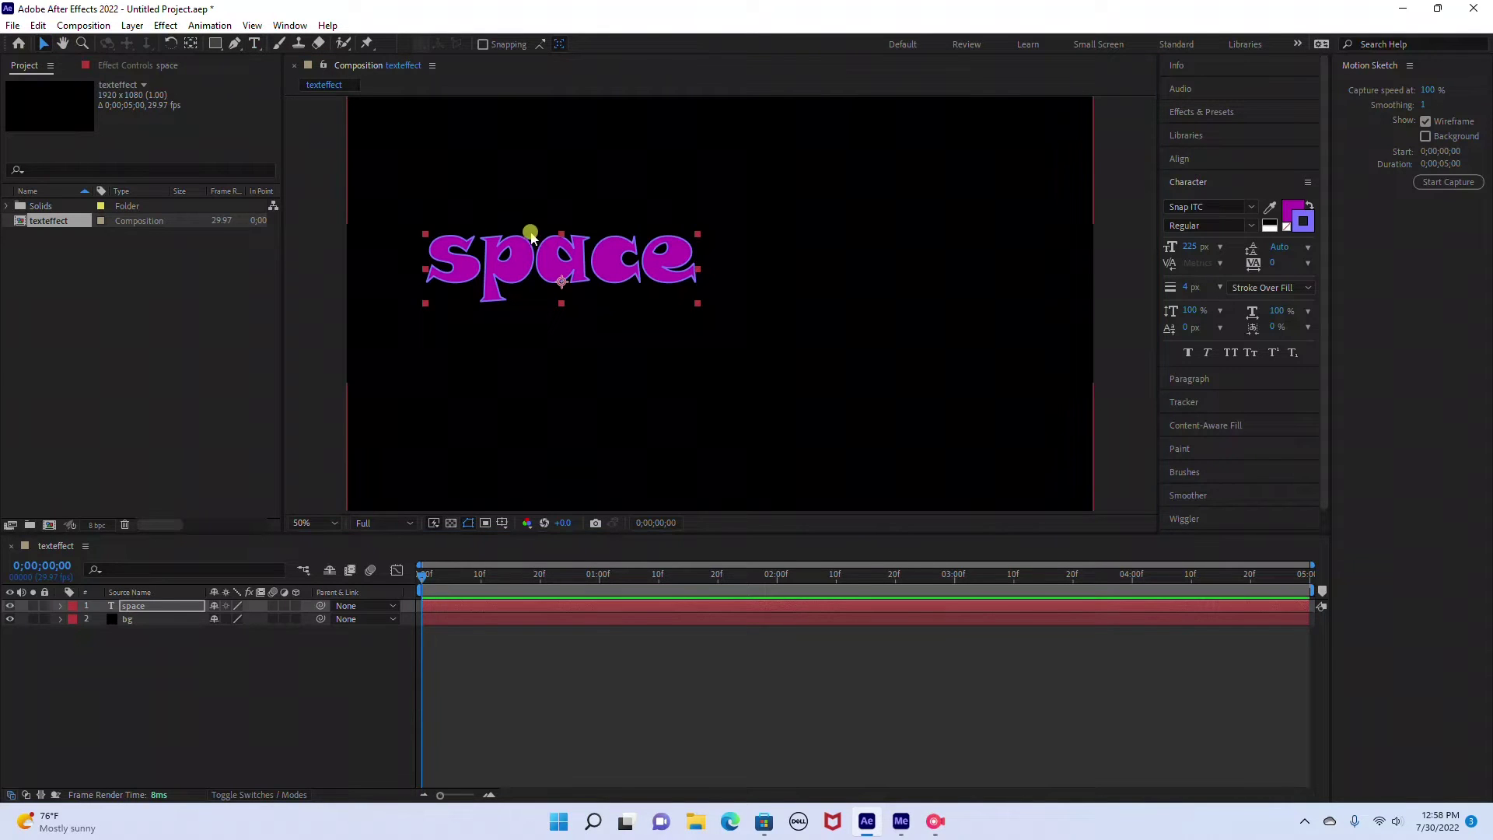
pyautogui.moveTo(548, 252); pyautogui.dragTo(690, 279)
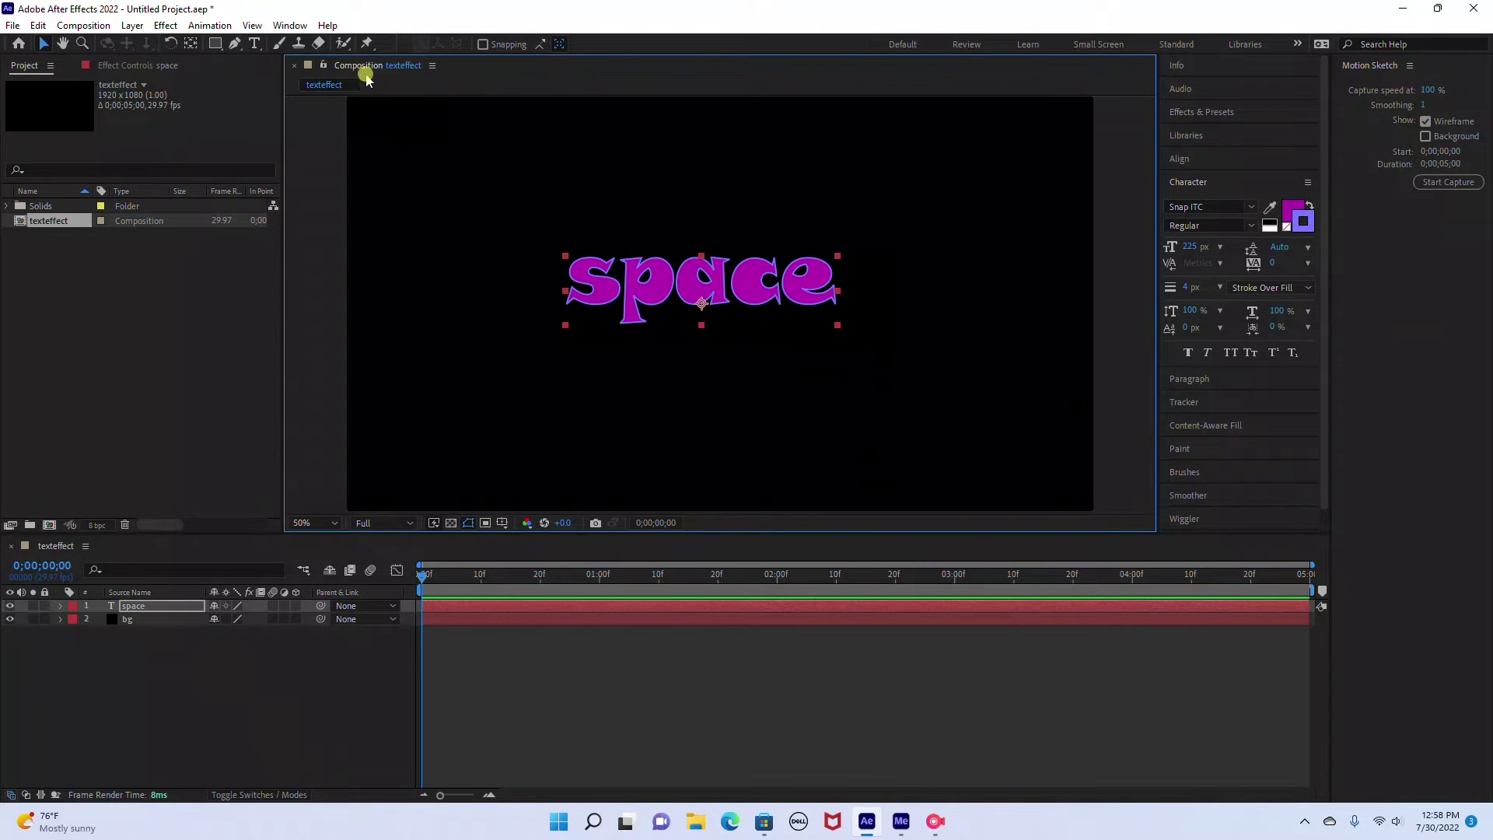
# Set the space text's font size to 250 px and nudge it back to the centre
pyautogui.click(290, 26)
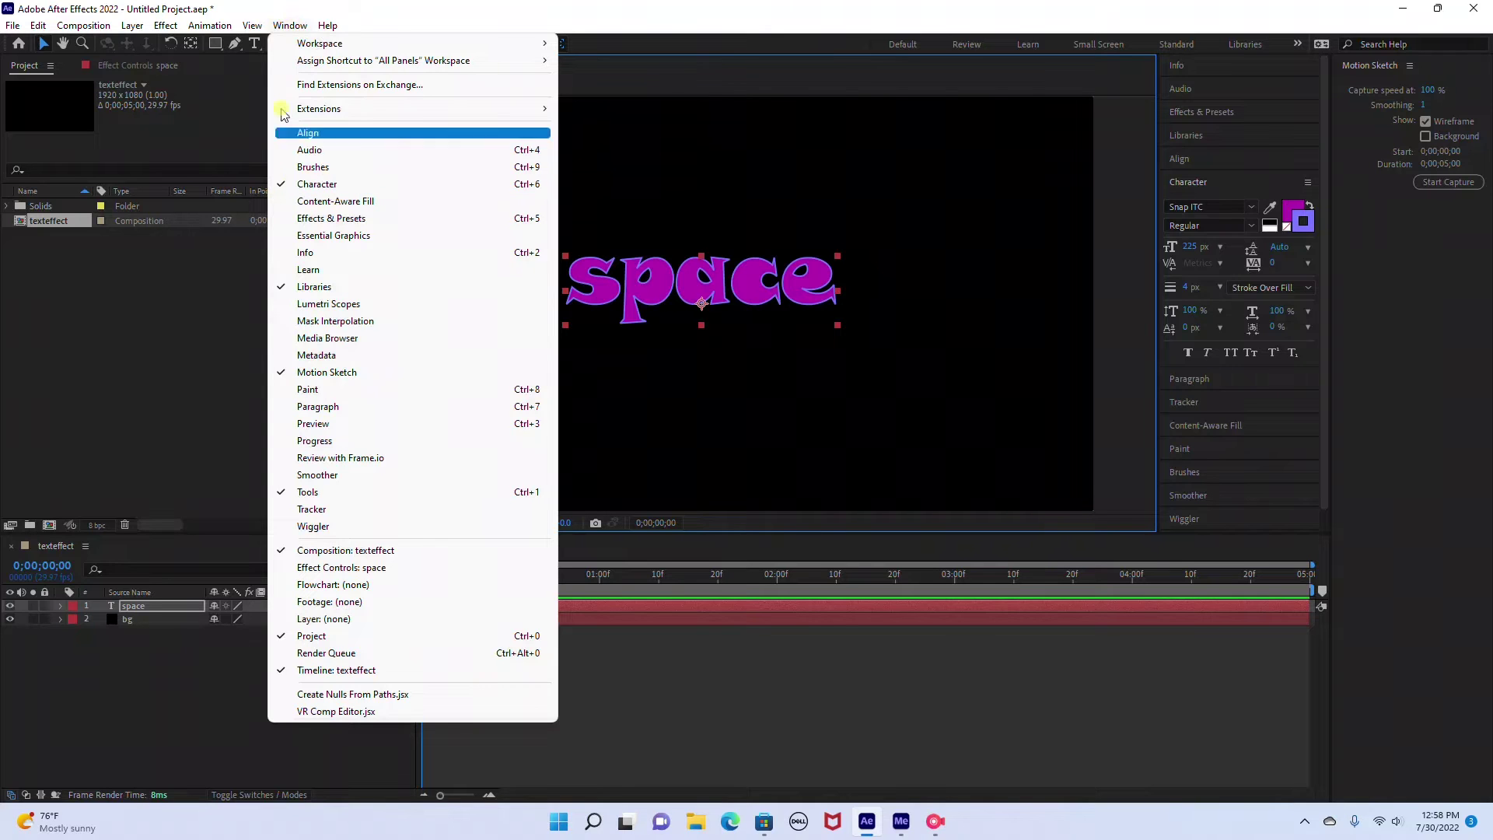
pyautogui.click(299, 30)
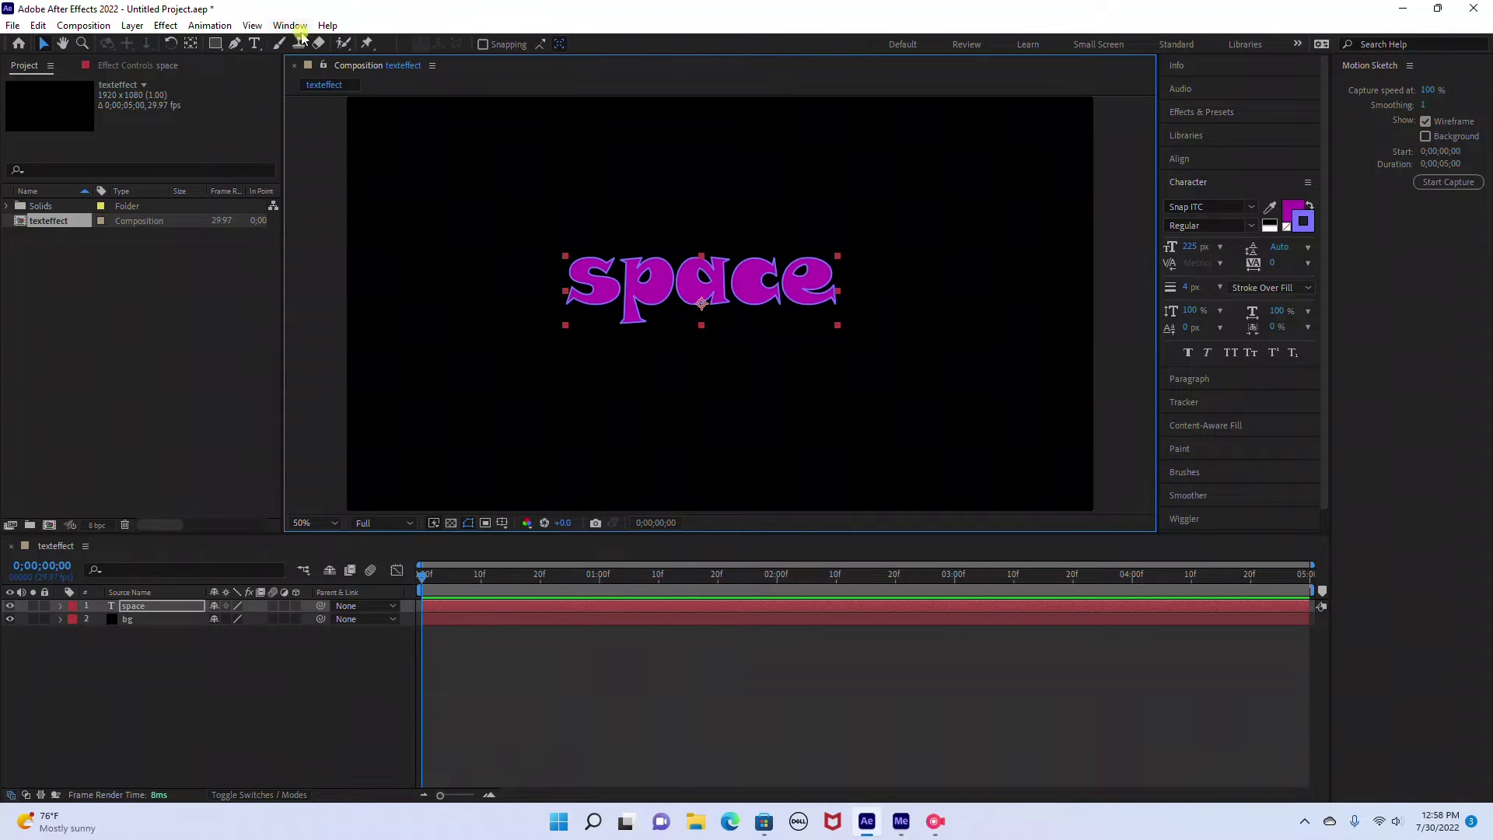
pyautogui.click(1195, 246)
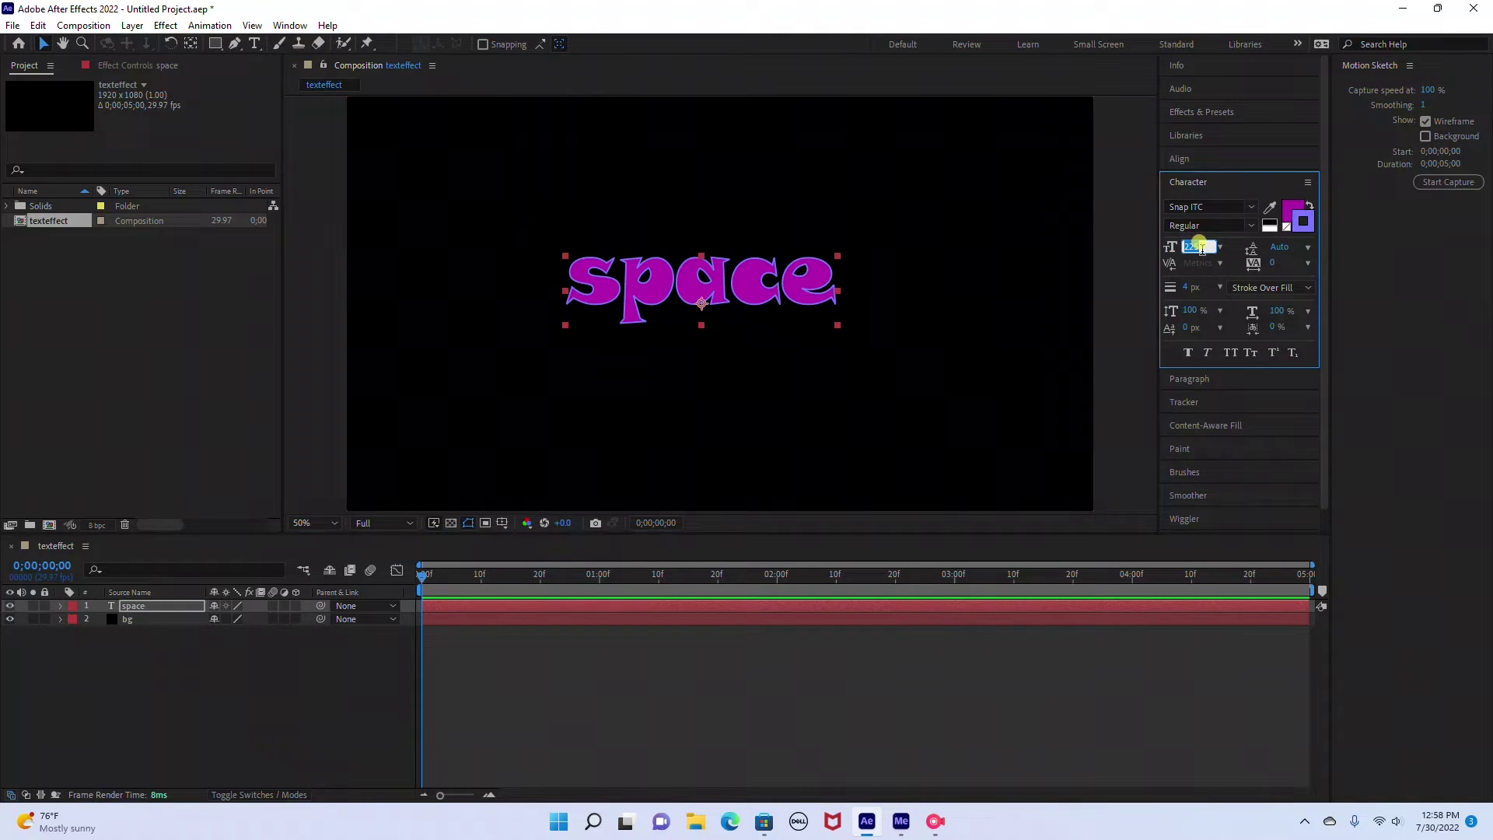
pyautogui.write('250')
pyautogui.press('Return')
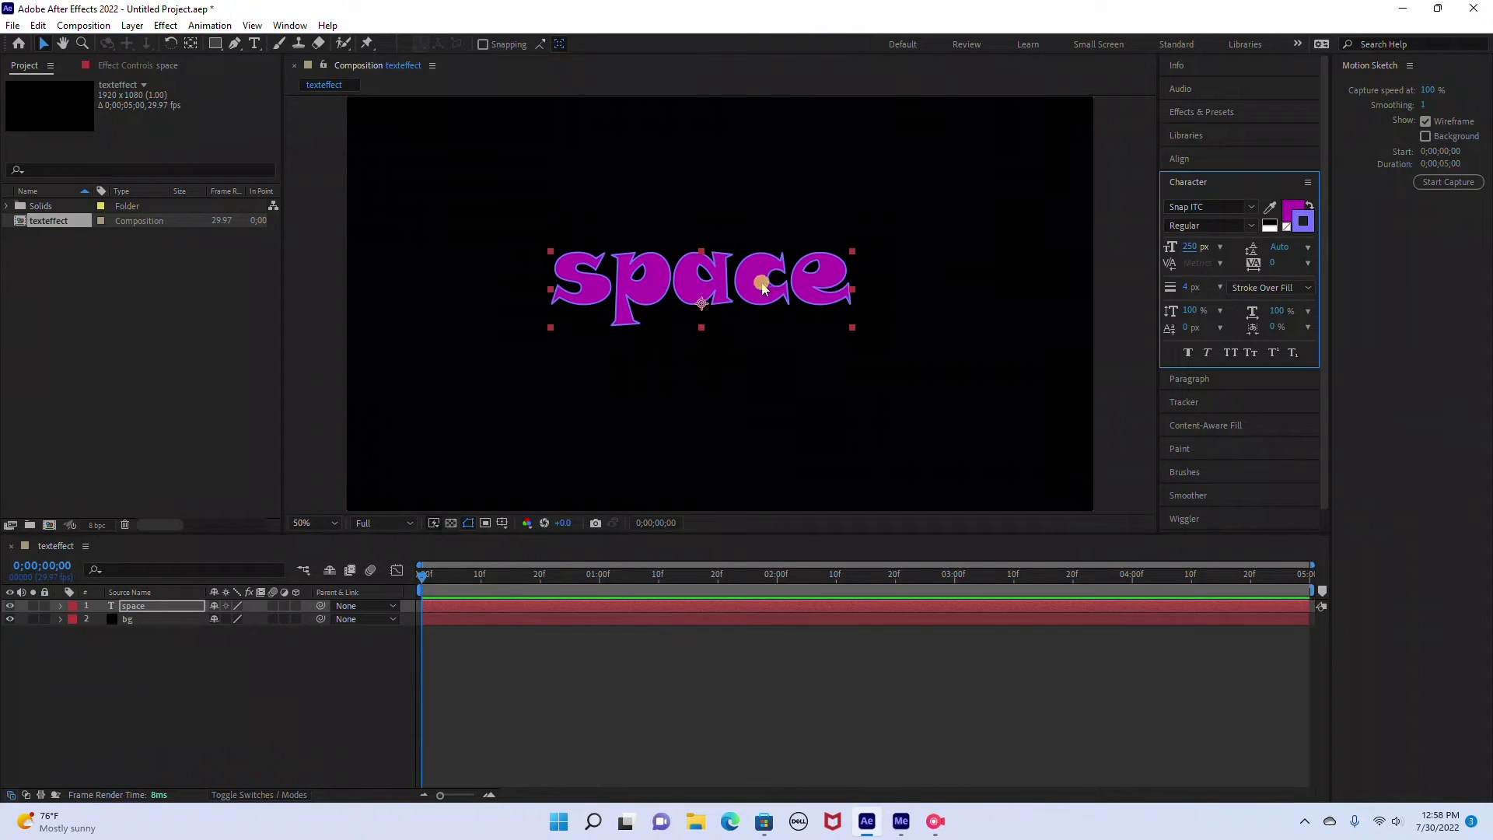
pyautogui.moveTo(762, 285); pyautogui.dragTo(772, 287)
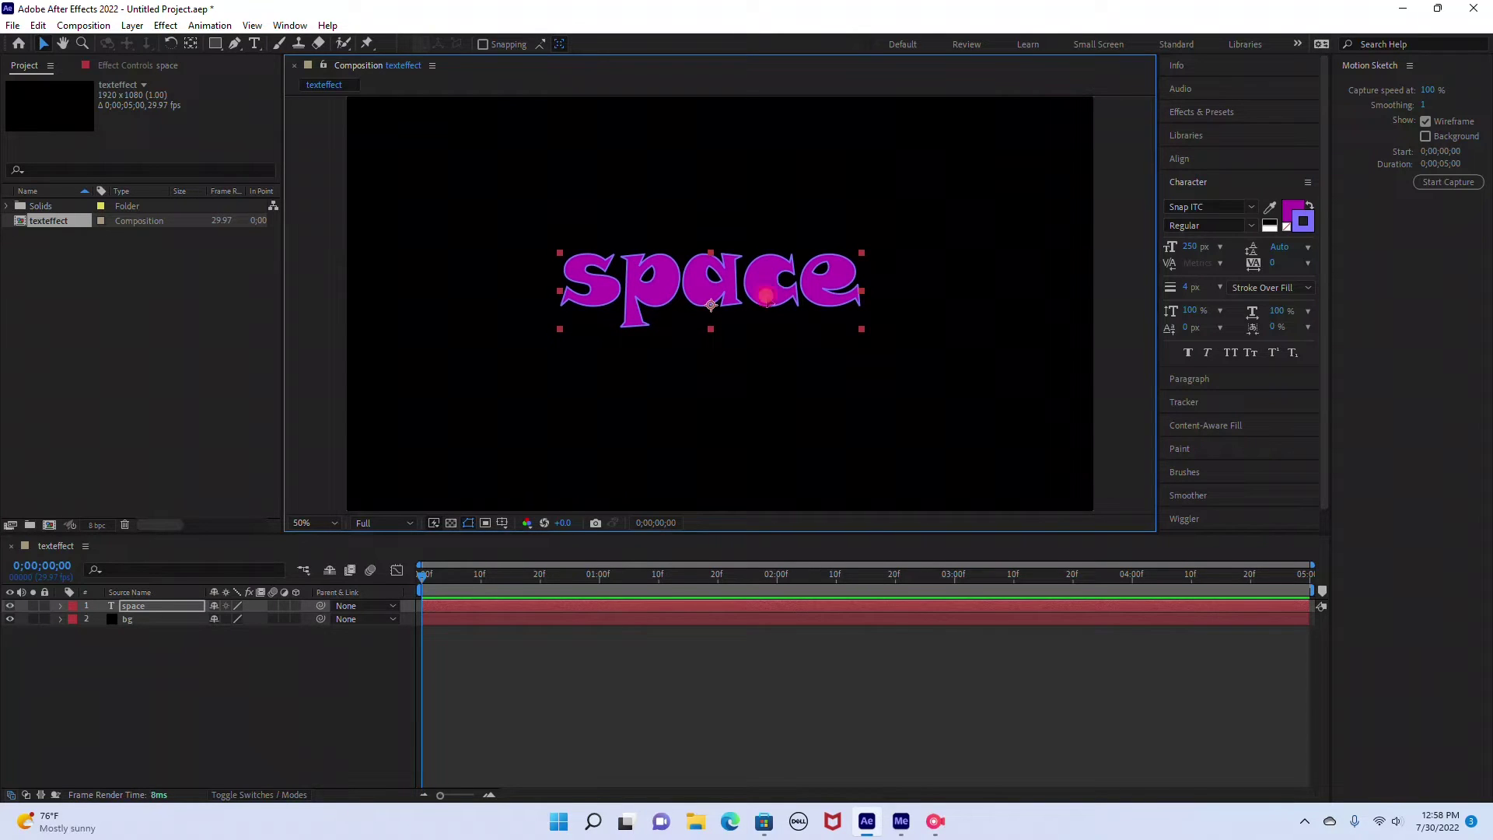
pyautogui.click(1225, 114)
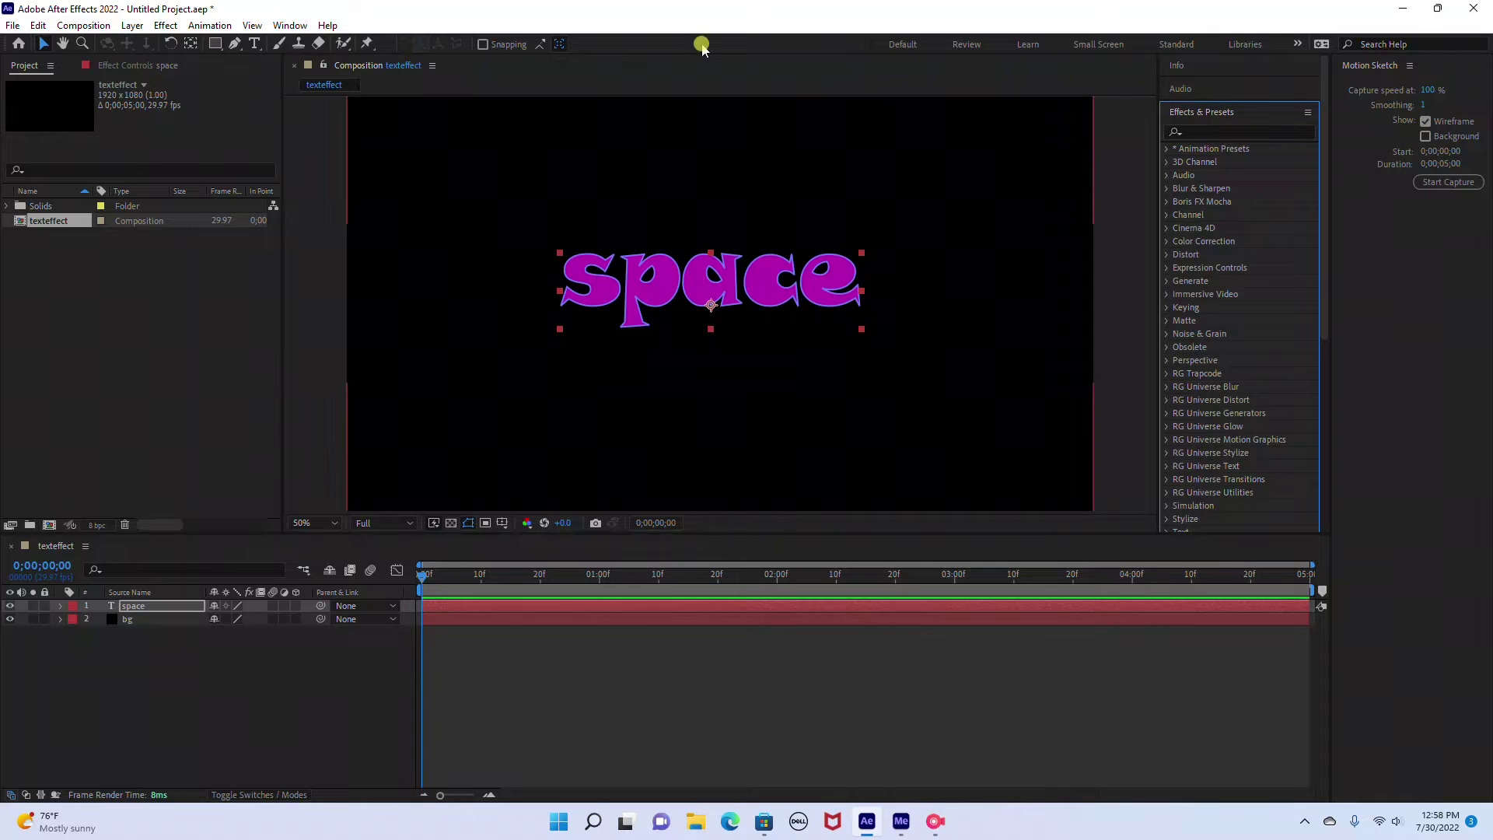
# Search 'qua' in Effects & Presets and drag uni.Quantum onto the space text layer
pyautogui.click(295, 24)
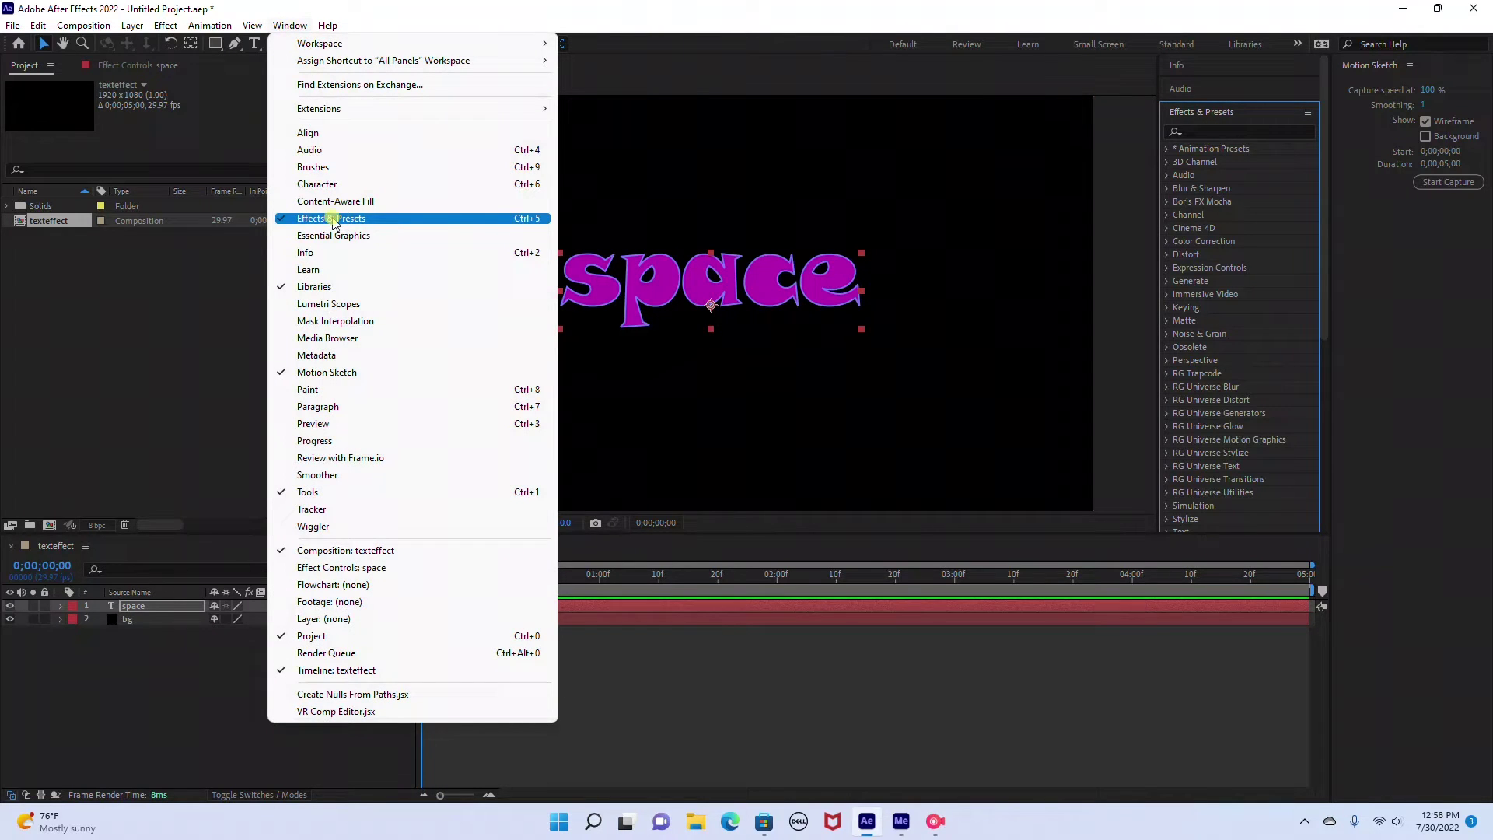
pyautogui.click(289, 25)
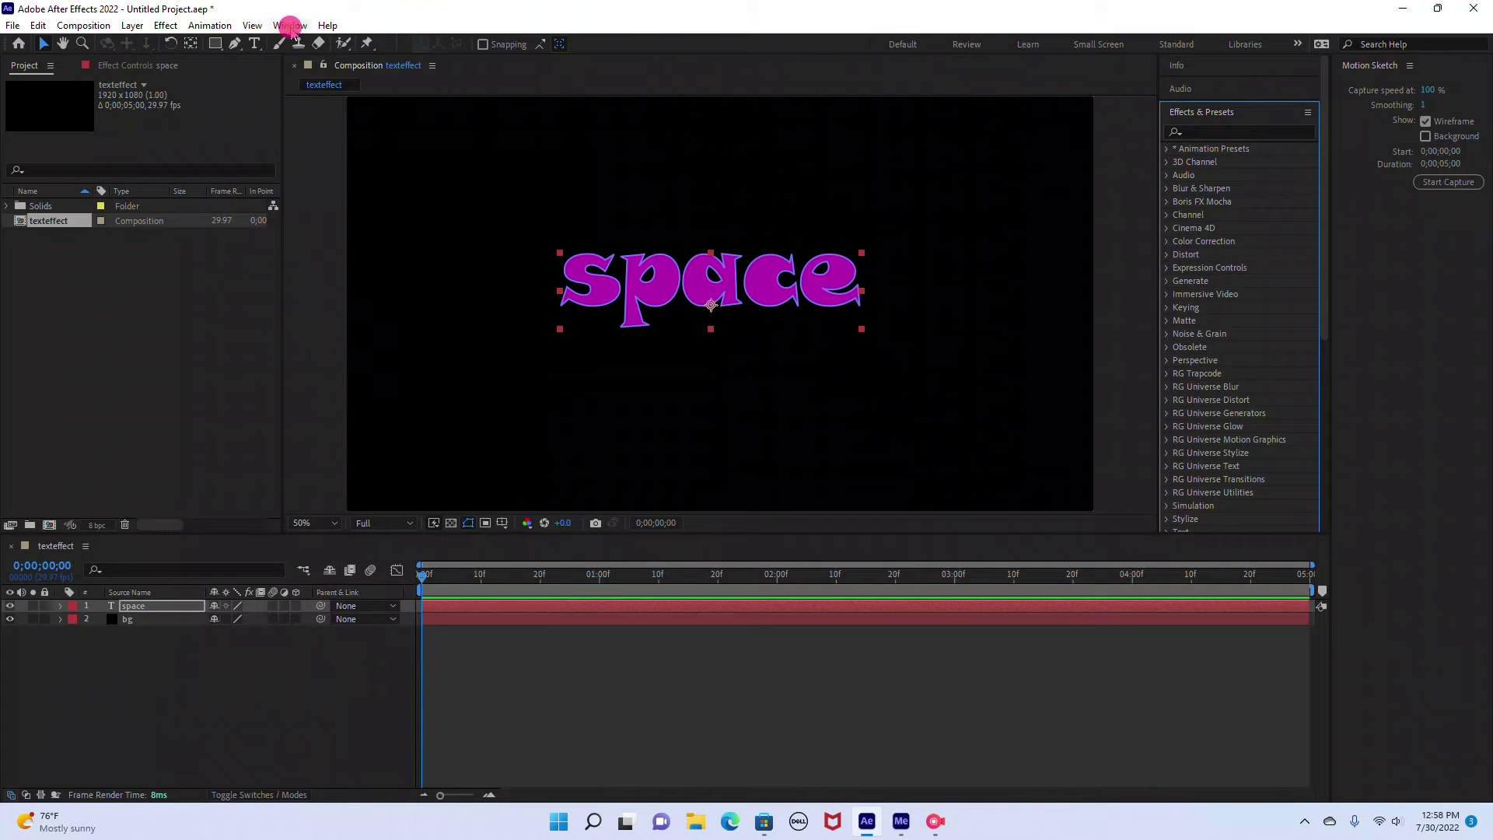
pyautogui.click(1205, 132)
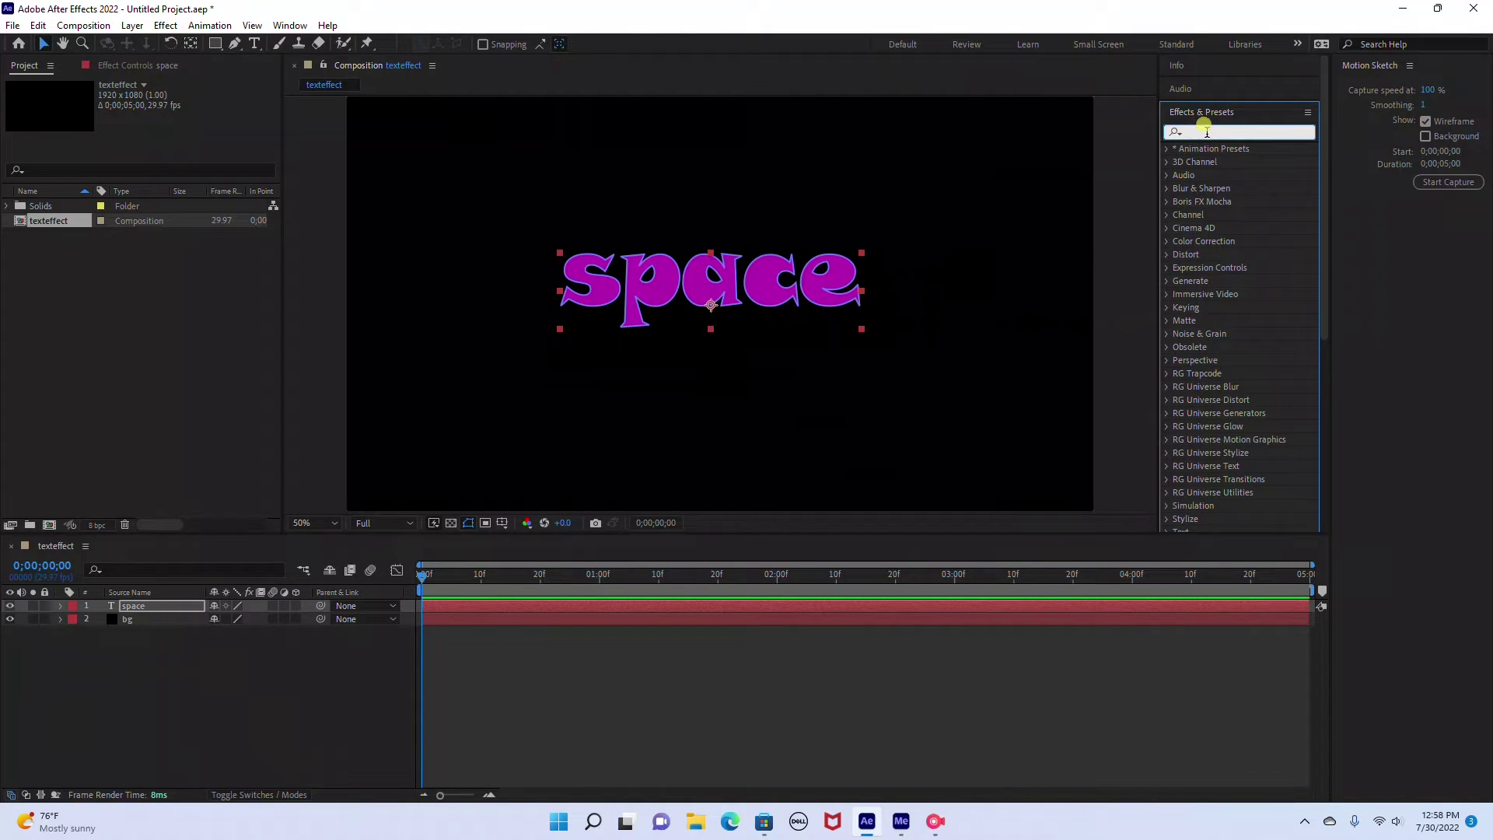
pyautogui.write('qu')
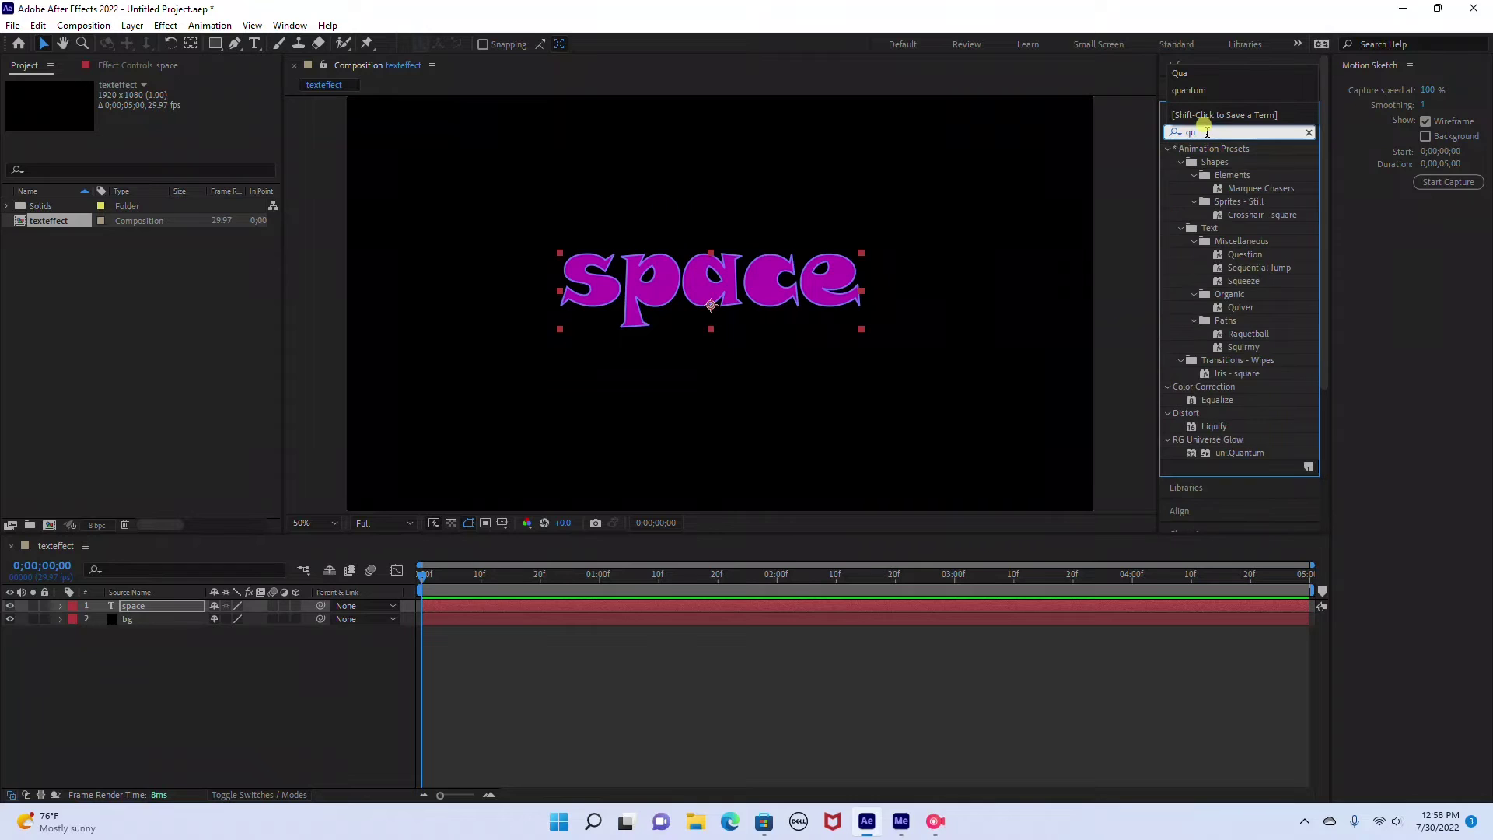
pyautogui.write('a')
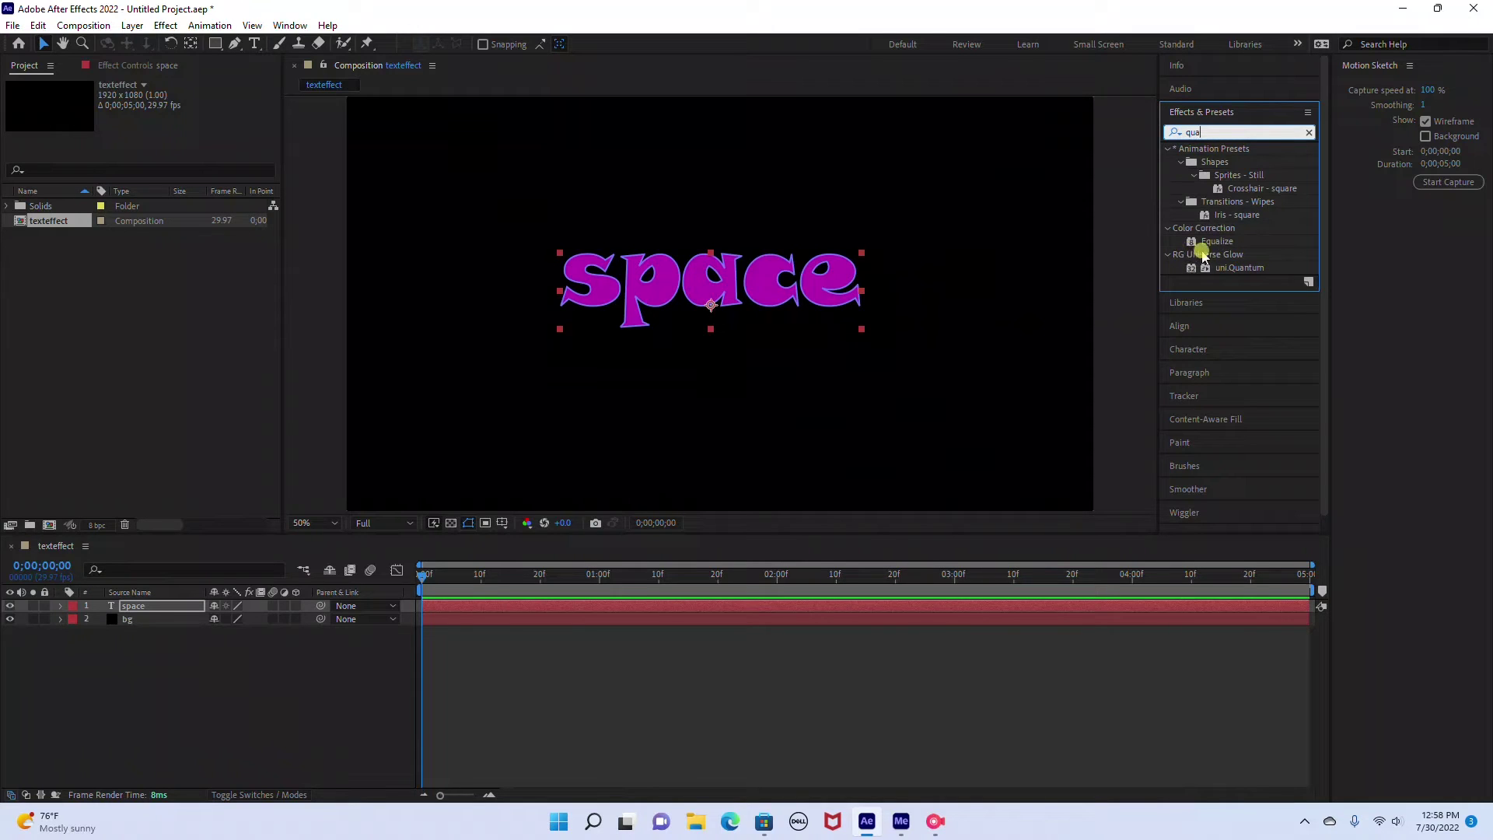
pyautogui.click(1243, 269)
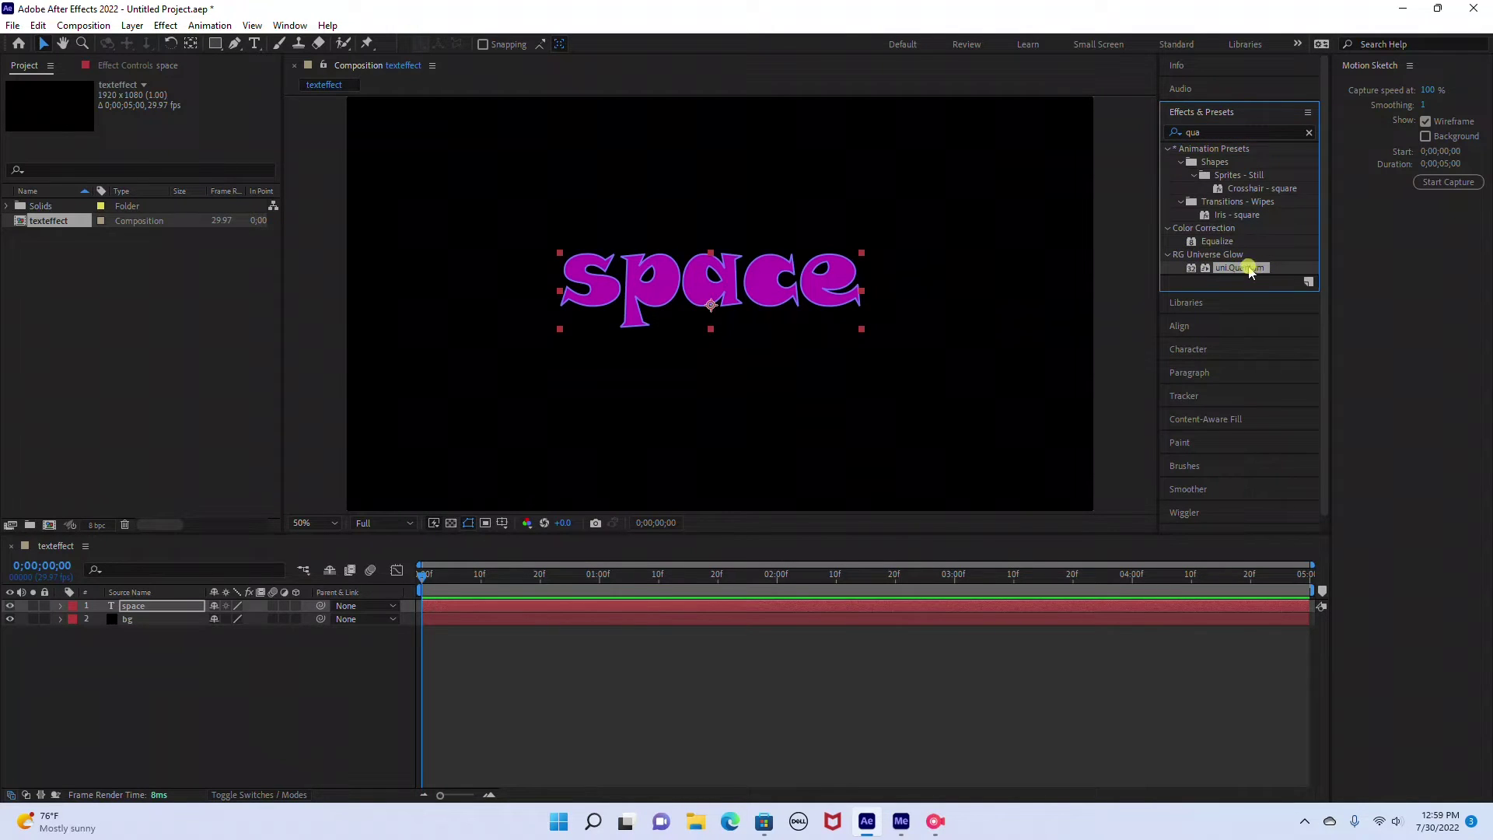
pyautogui.moveTo(1250, 270); pyautogui.dragTo(135, 613)
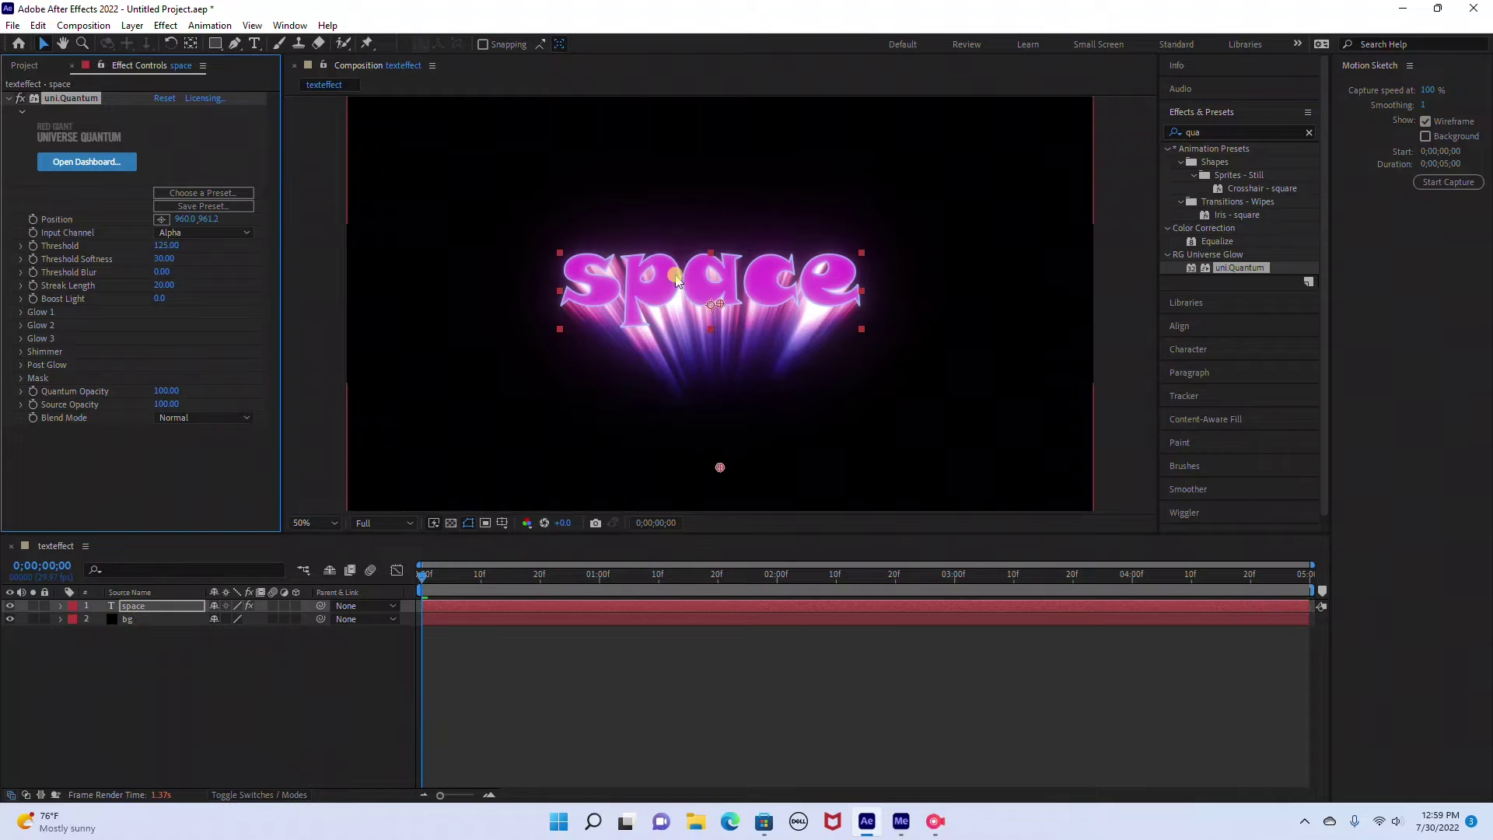
# Preview the glowing text, then set the uni.Quantum Blend Mode to Add
pyautogui.click(410, 545)
pyautogui.press('space')
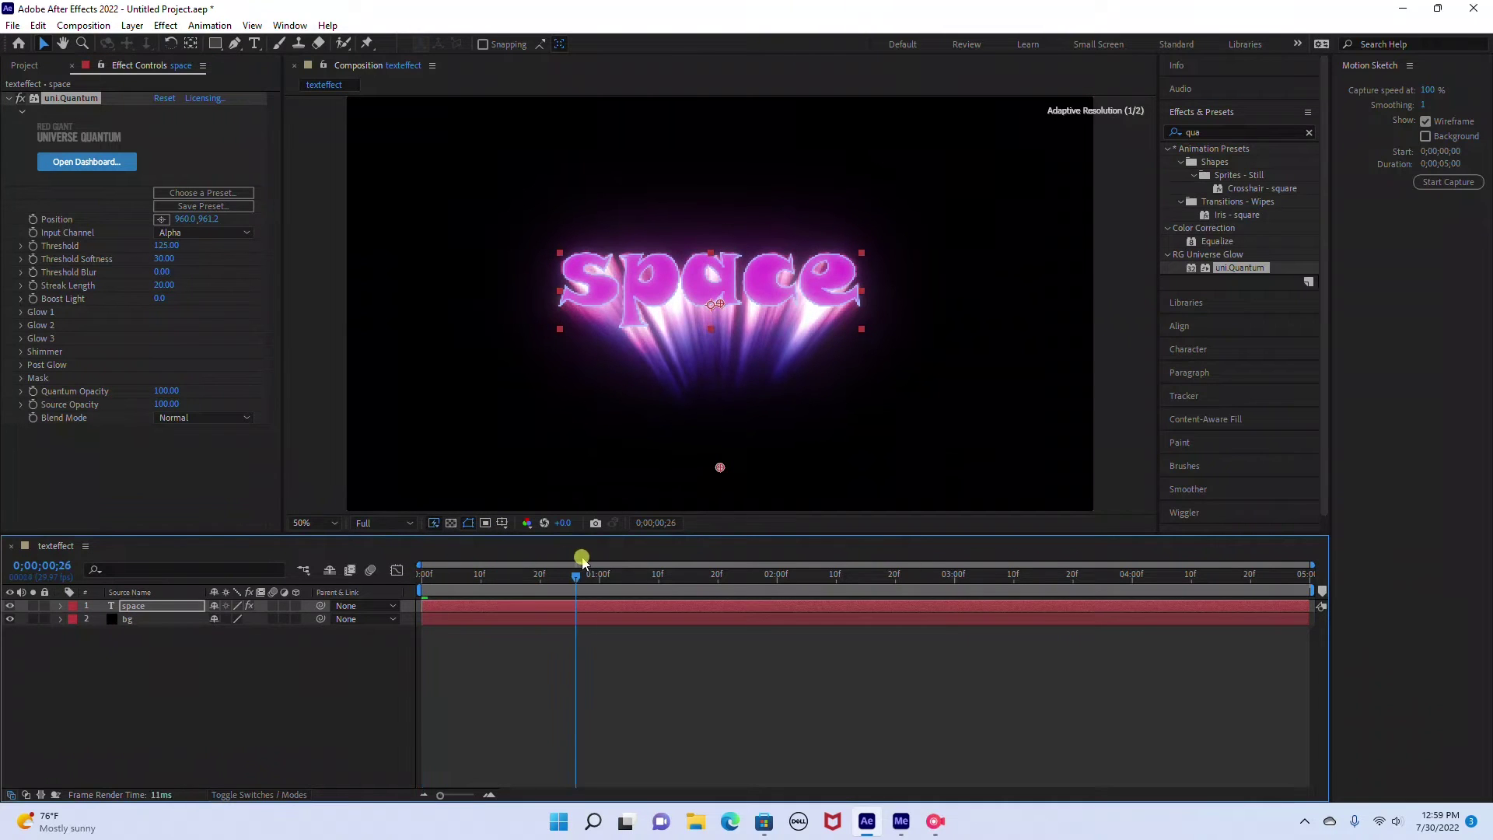
pyautogui.press('space')
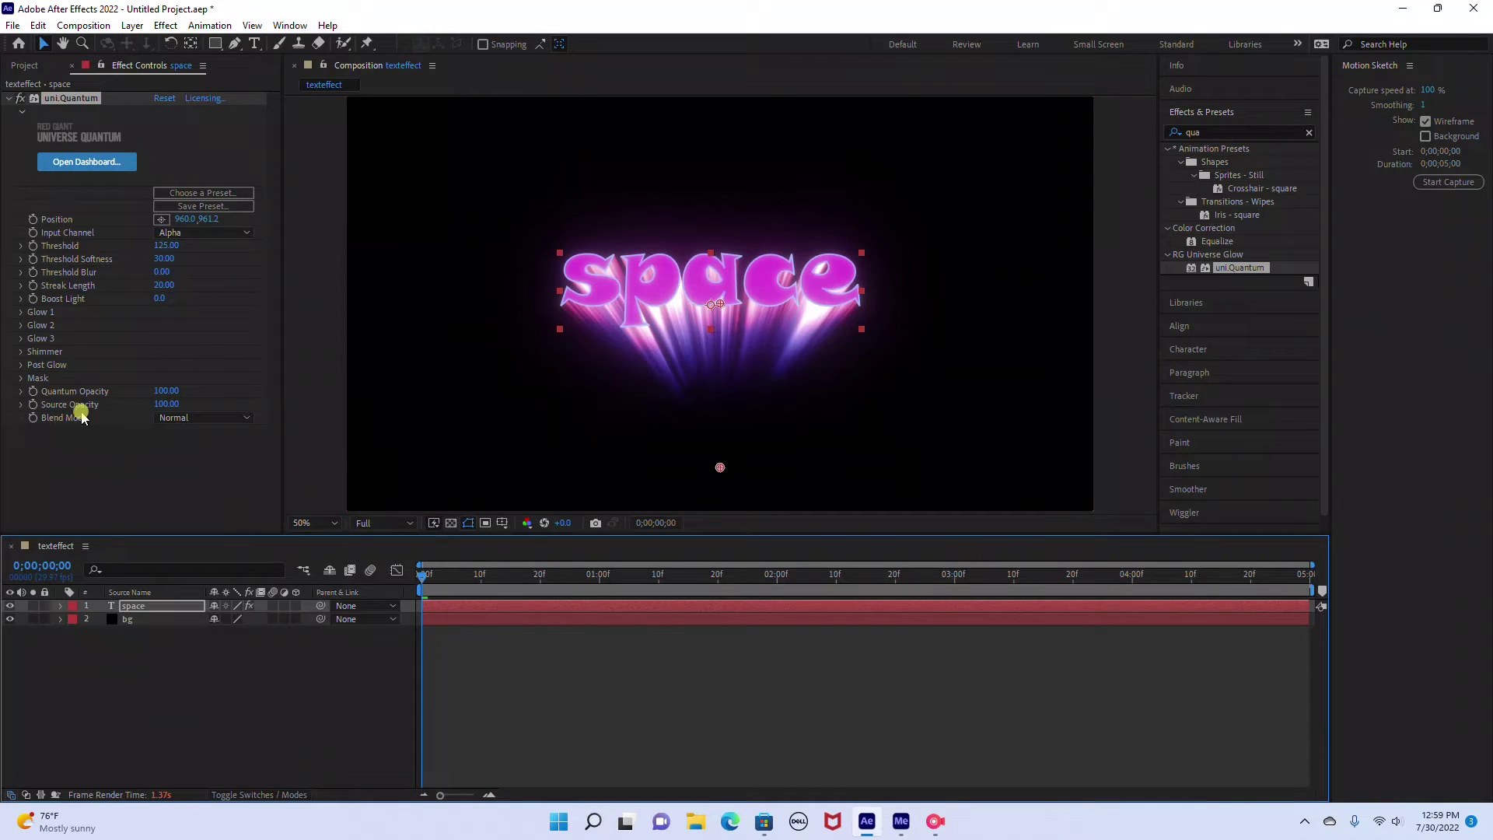
pyautogui.click(199, 418)
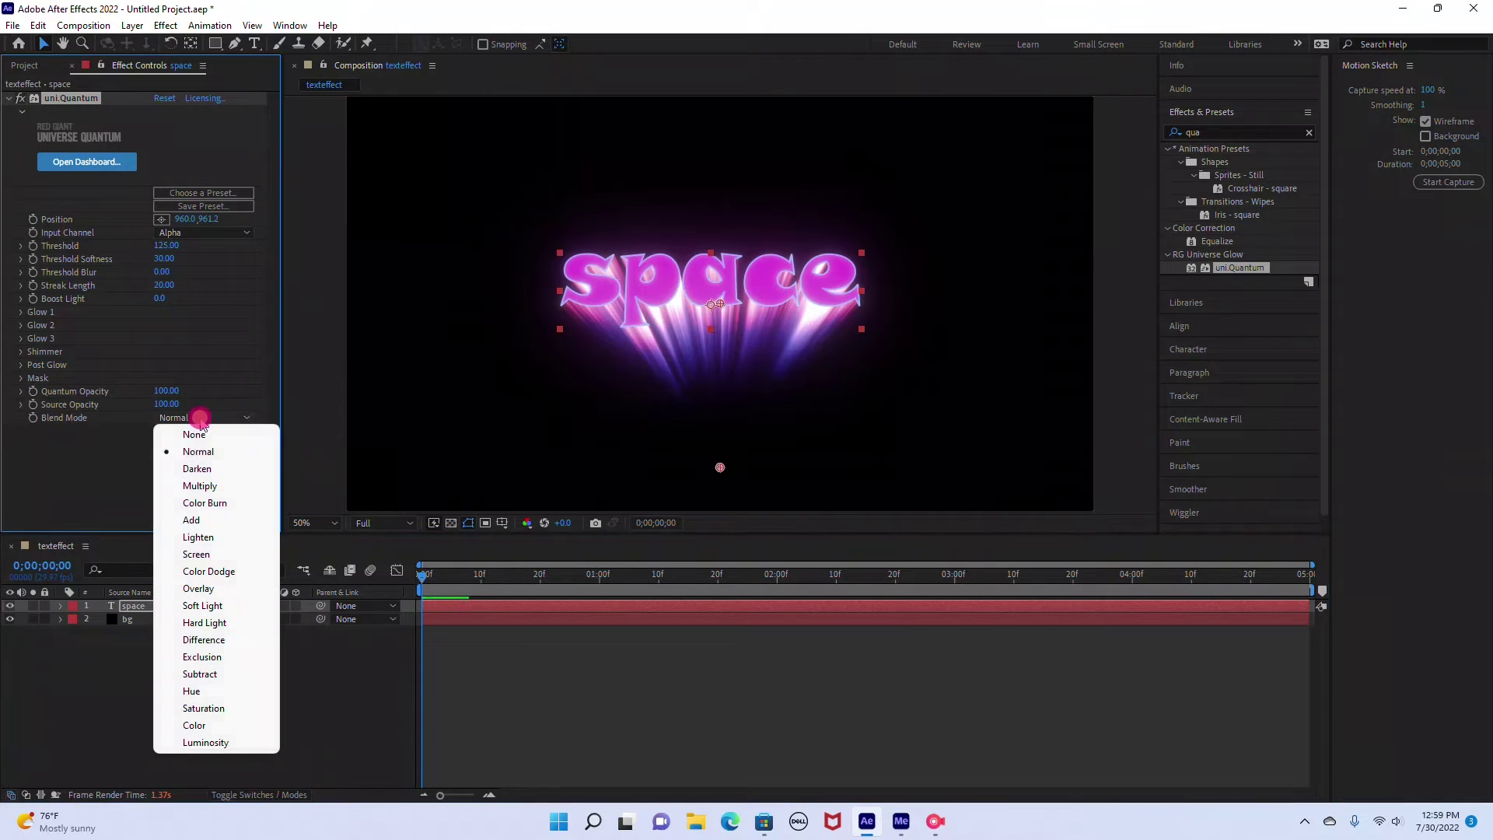
pyautogui.click(193, 520)
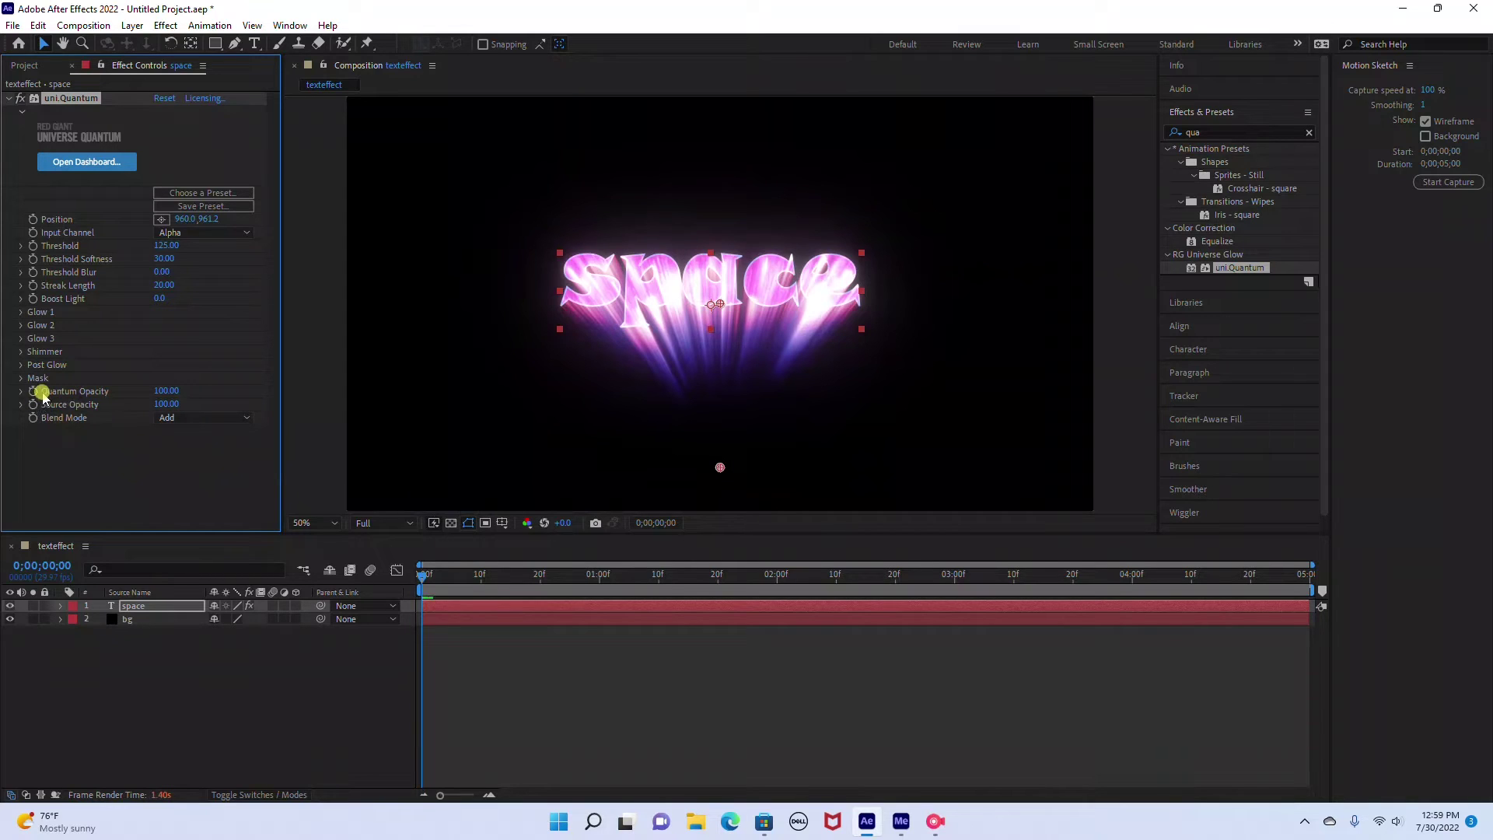
# Set the glow's Quantum Opacity to 65
pyautogui.click(165, 391)
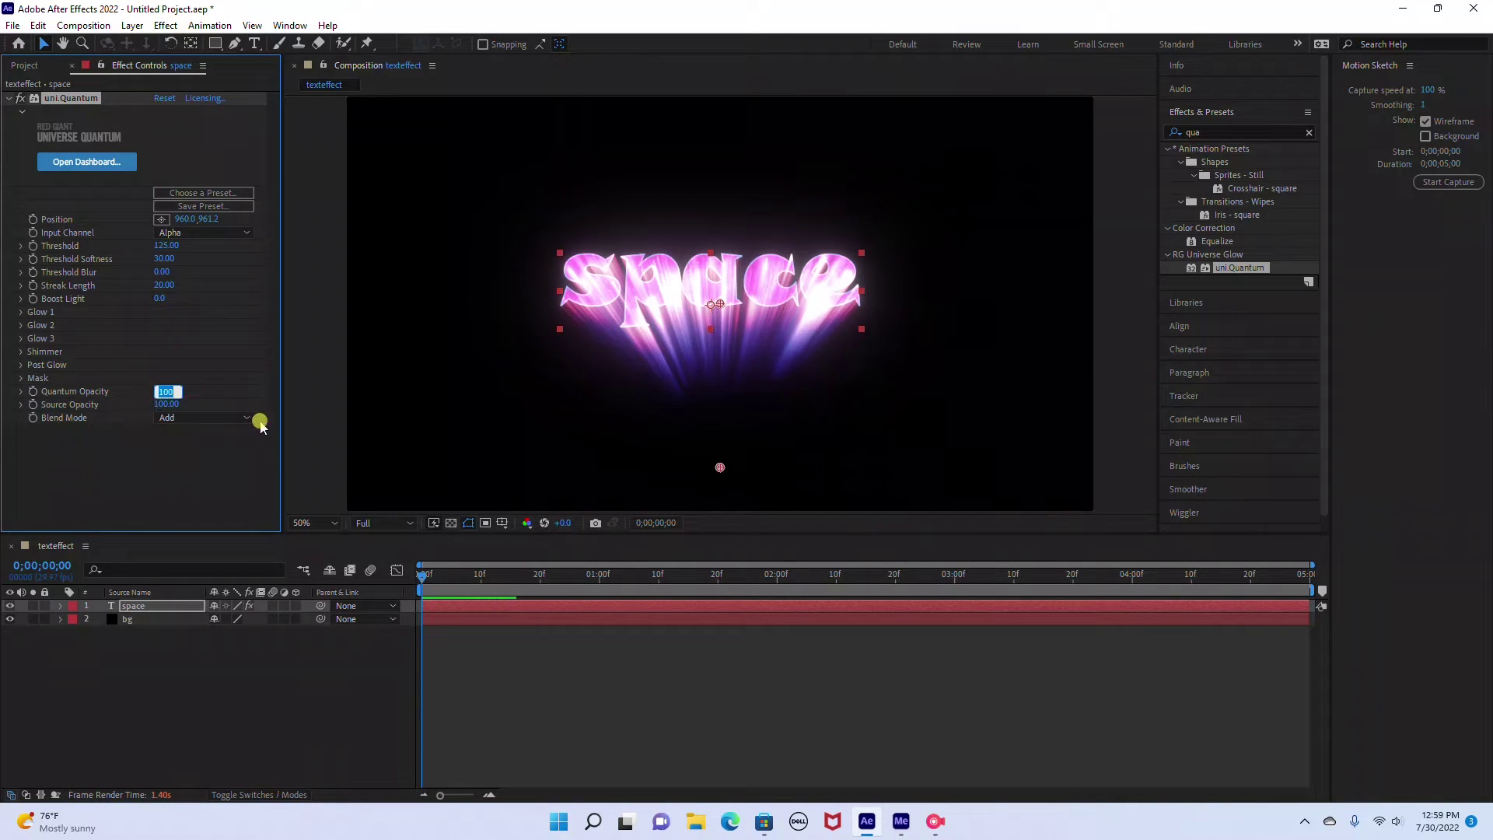
pyautogui.press('Return')
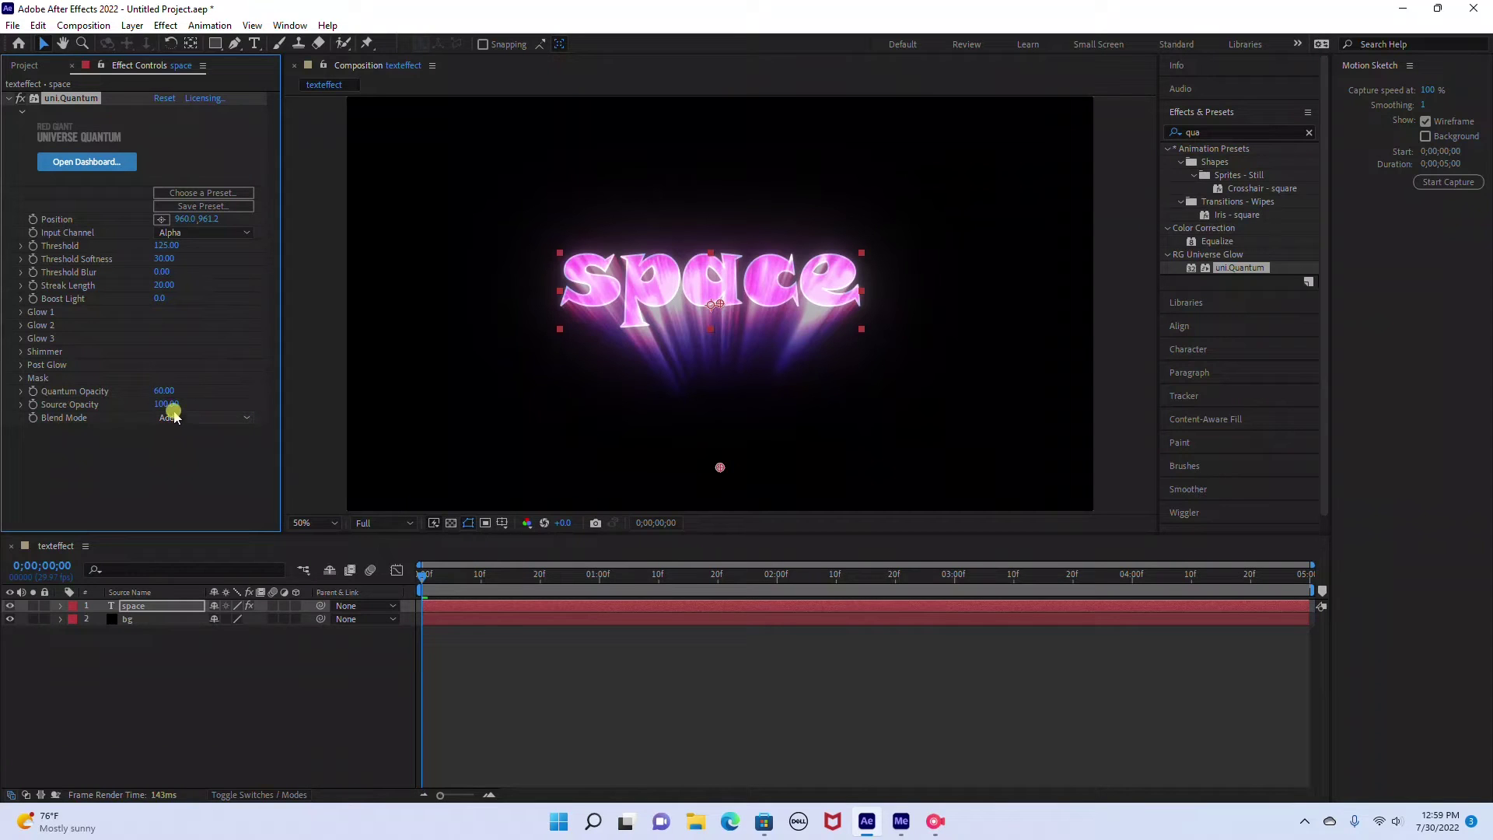
pyautogui.click(162, 387)
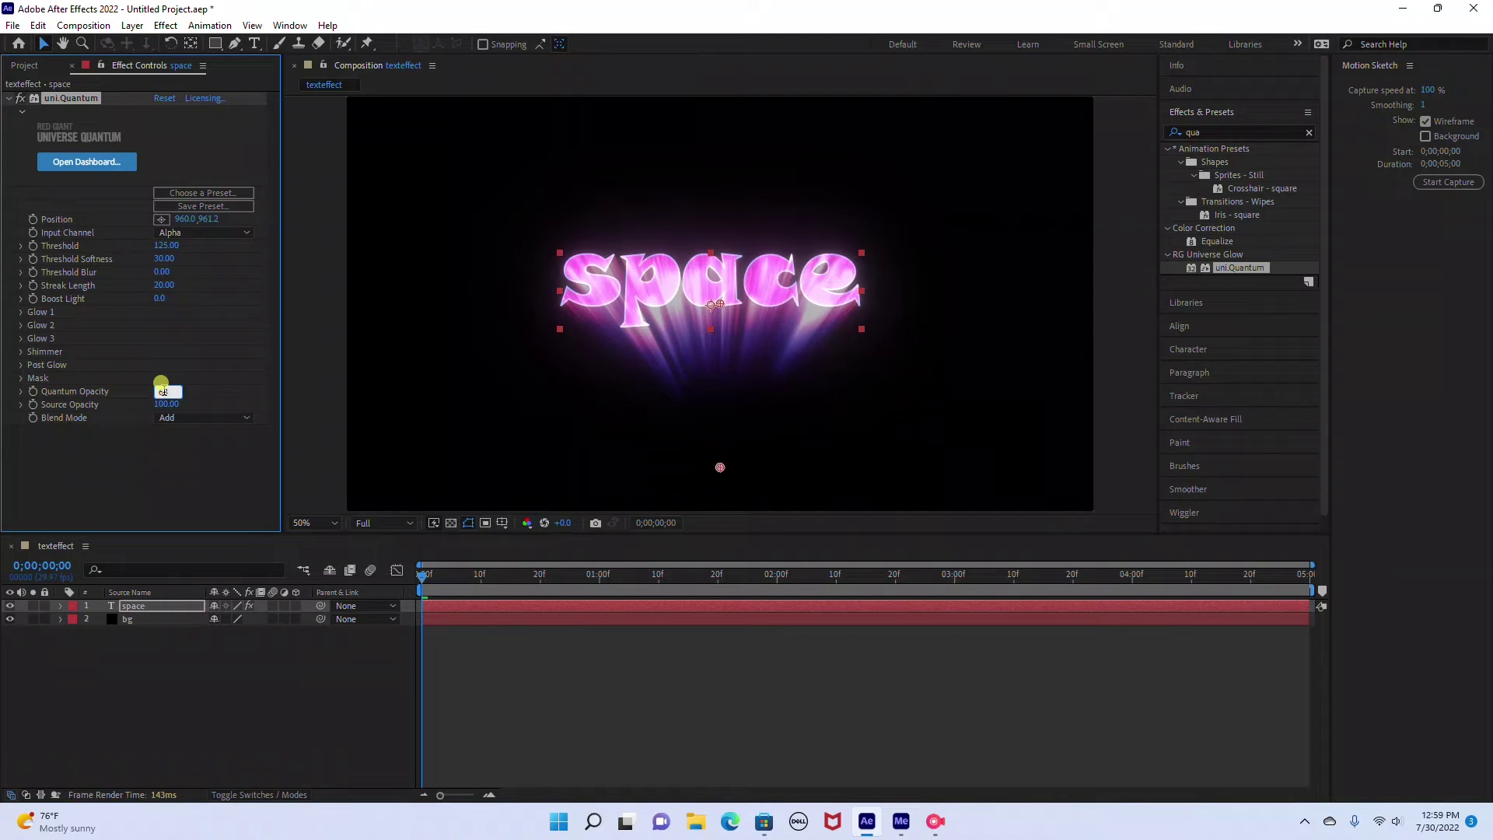
pyautogui.write('65')
pyautogui.press('Return')
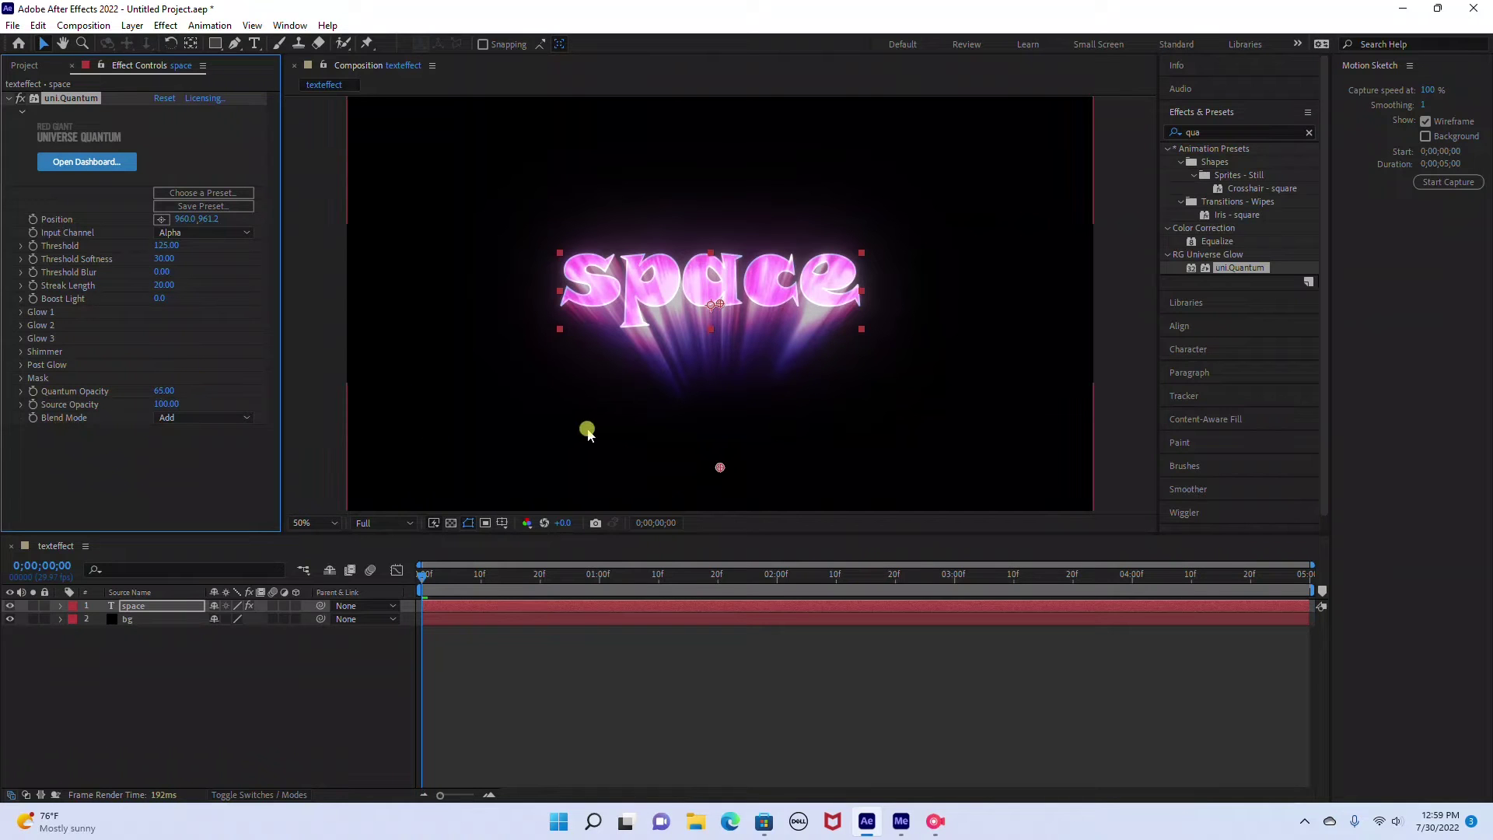
# Set the space text to 275 px, nudge it right and down, and select the bg layer
pyautogui.click(254, 44)
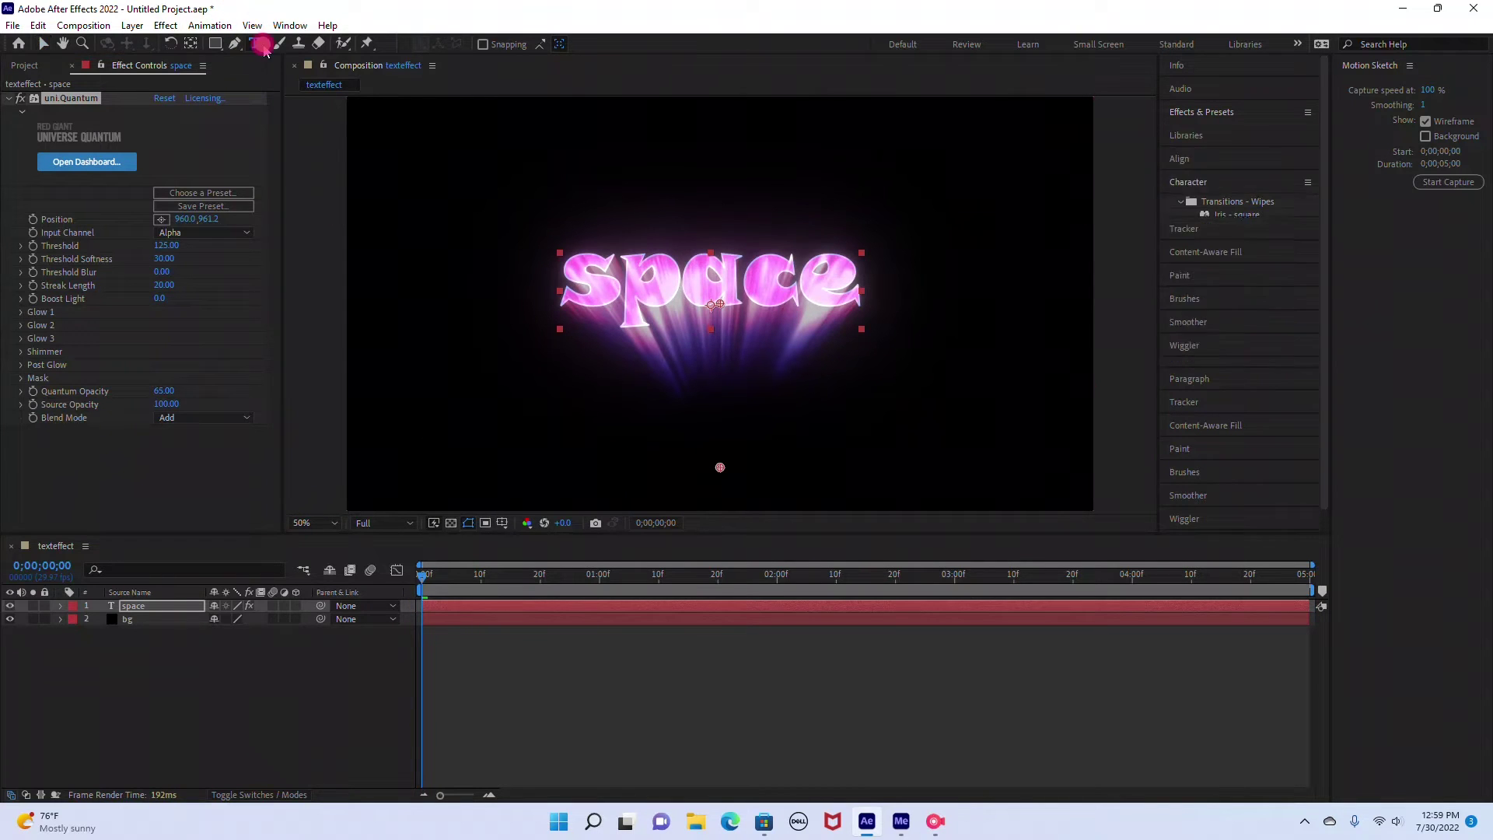
pyautogui.click(1189, 244)
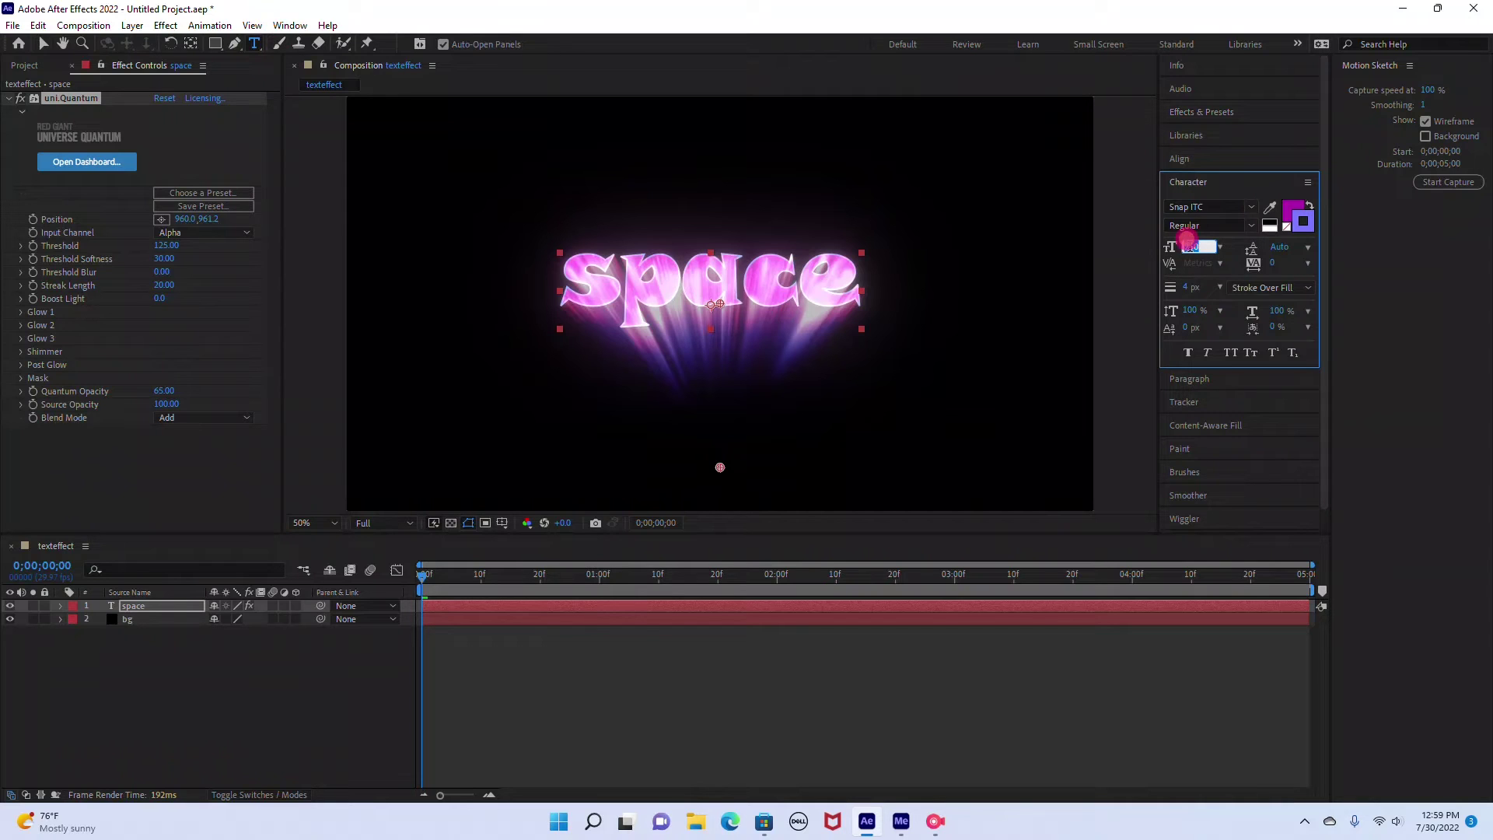
pyautogui.write('275')
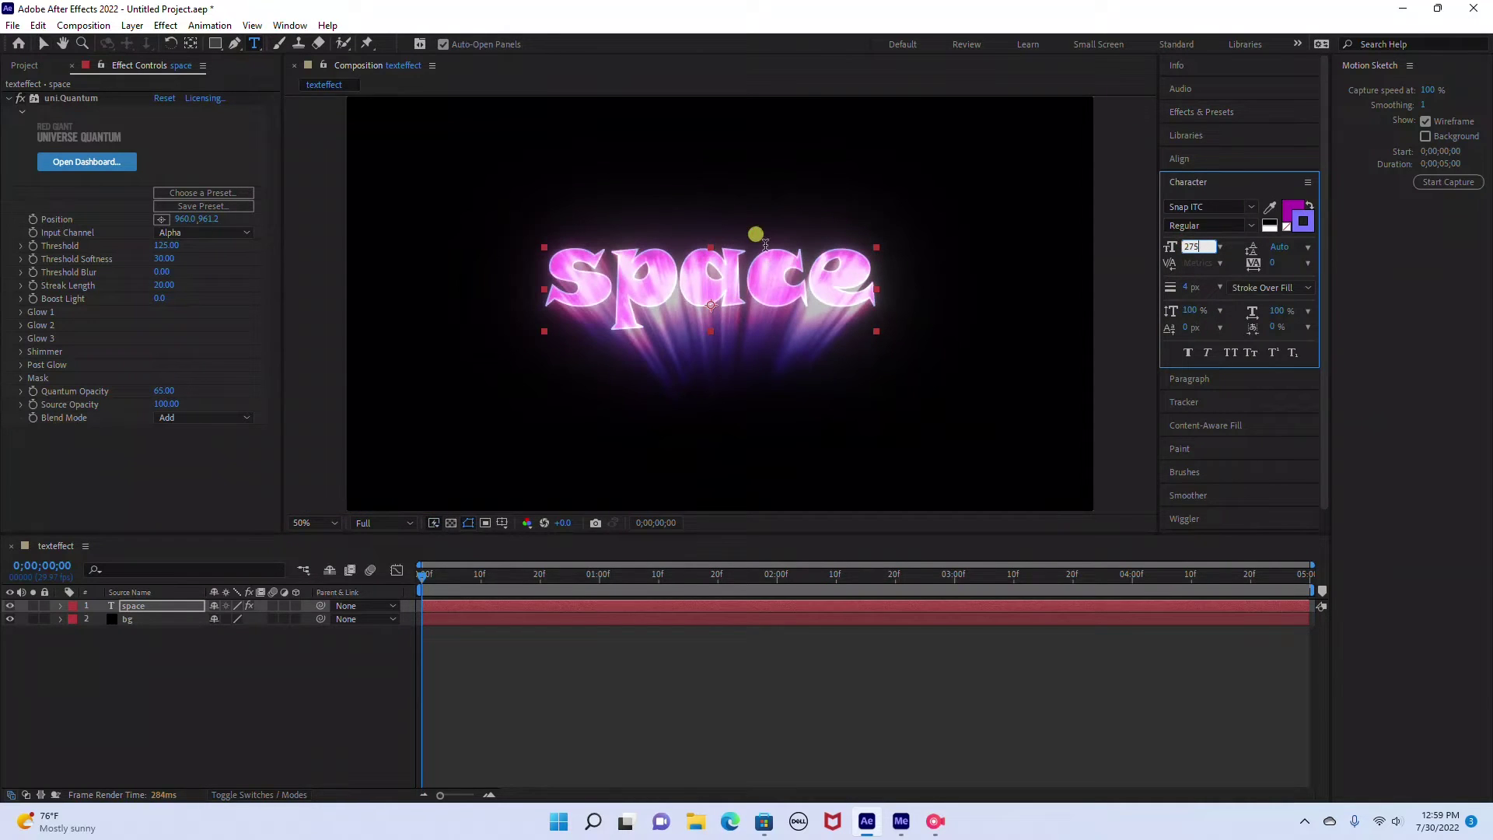
pyautogui.click(43, 44)
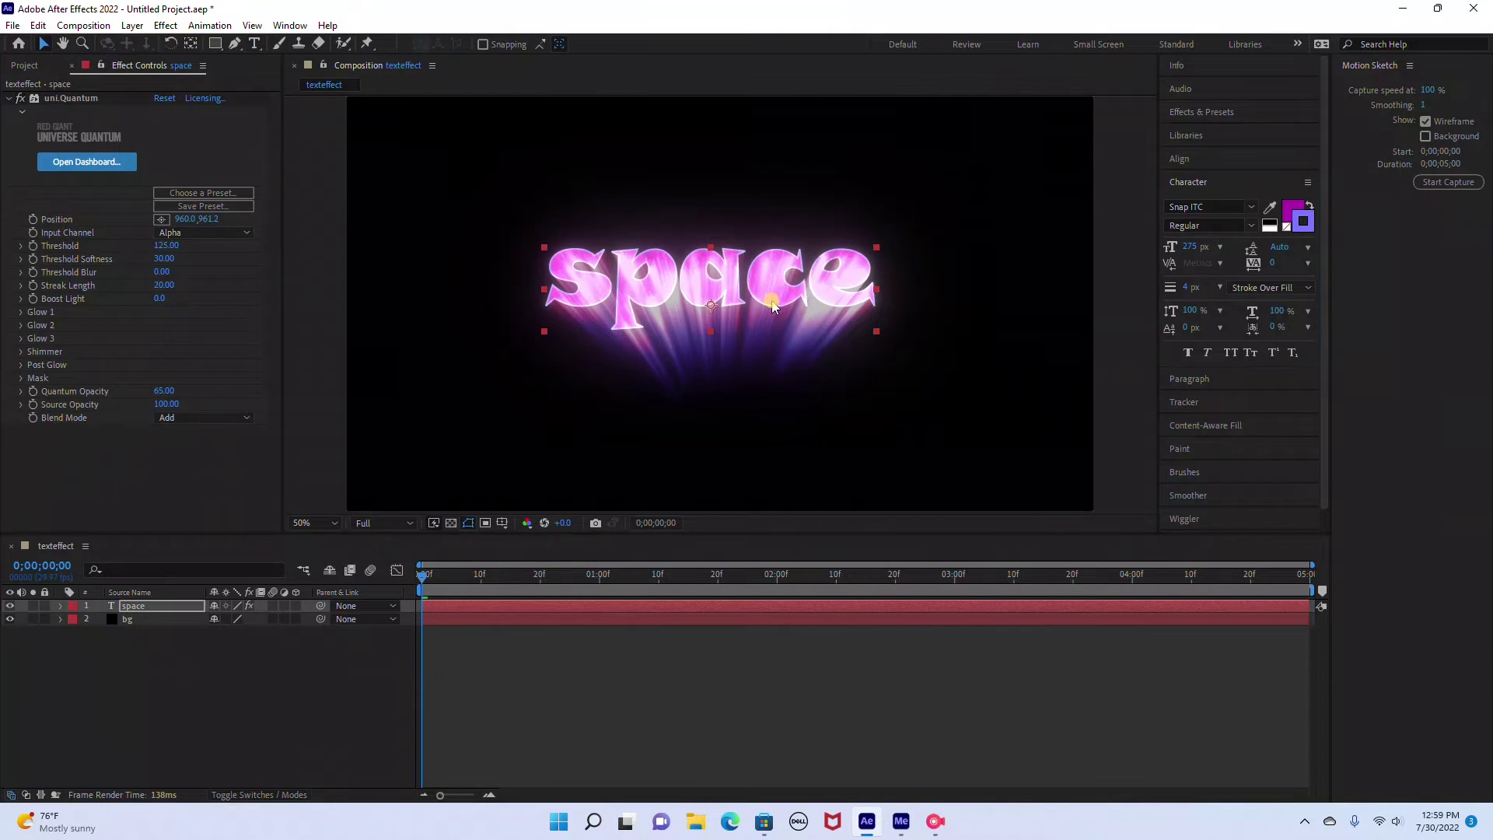
pyautogui.moveTo(710, 298); pyautogui.dragTo(719, 305)
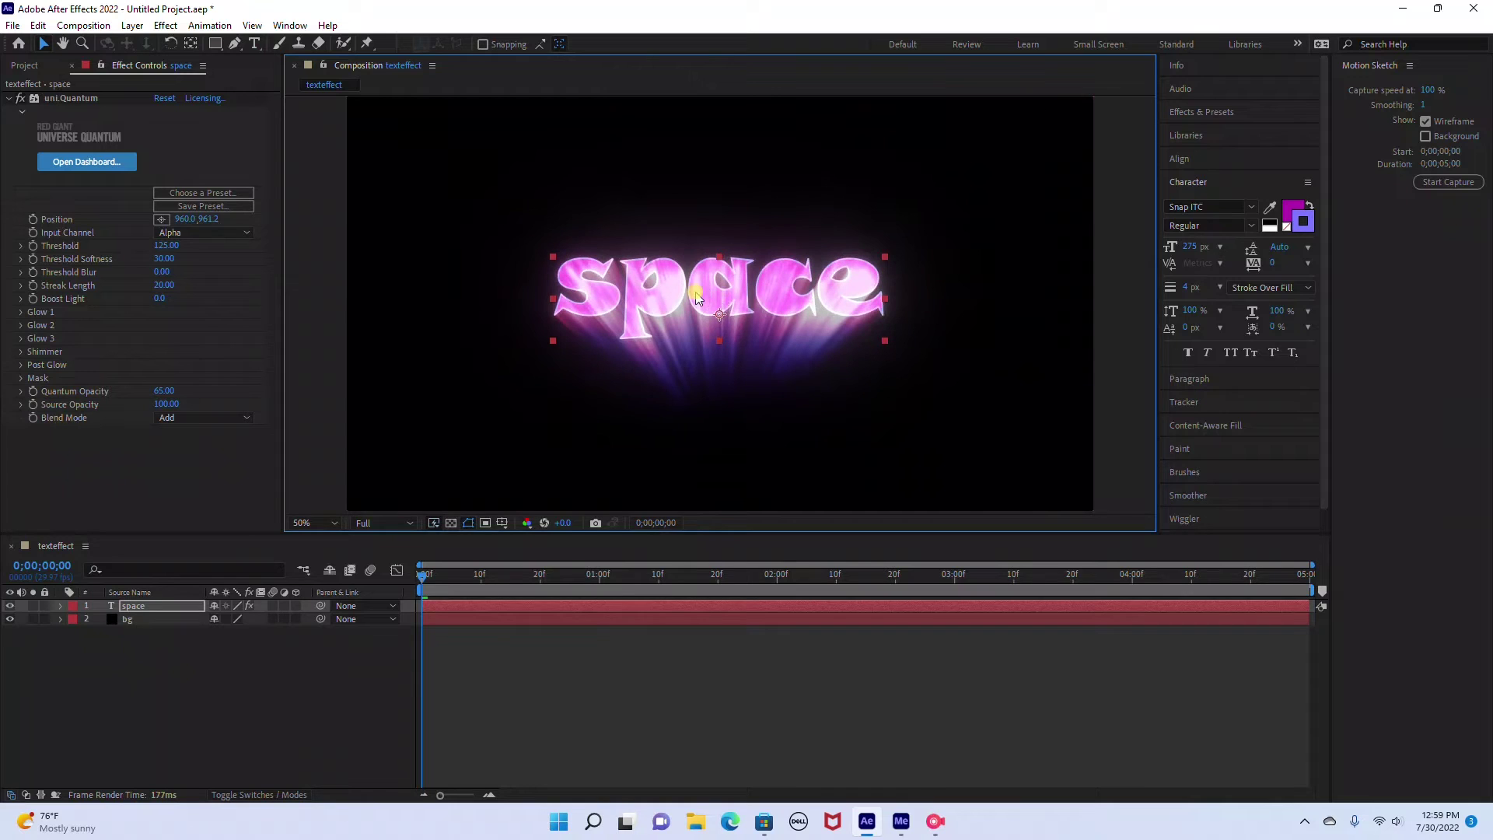
pyautogui.click(473, 473)
pyautogui.click(168, 618)
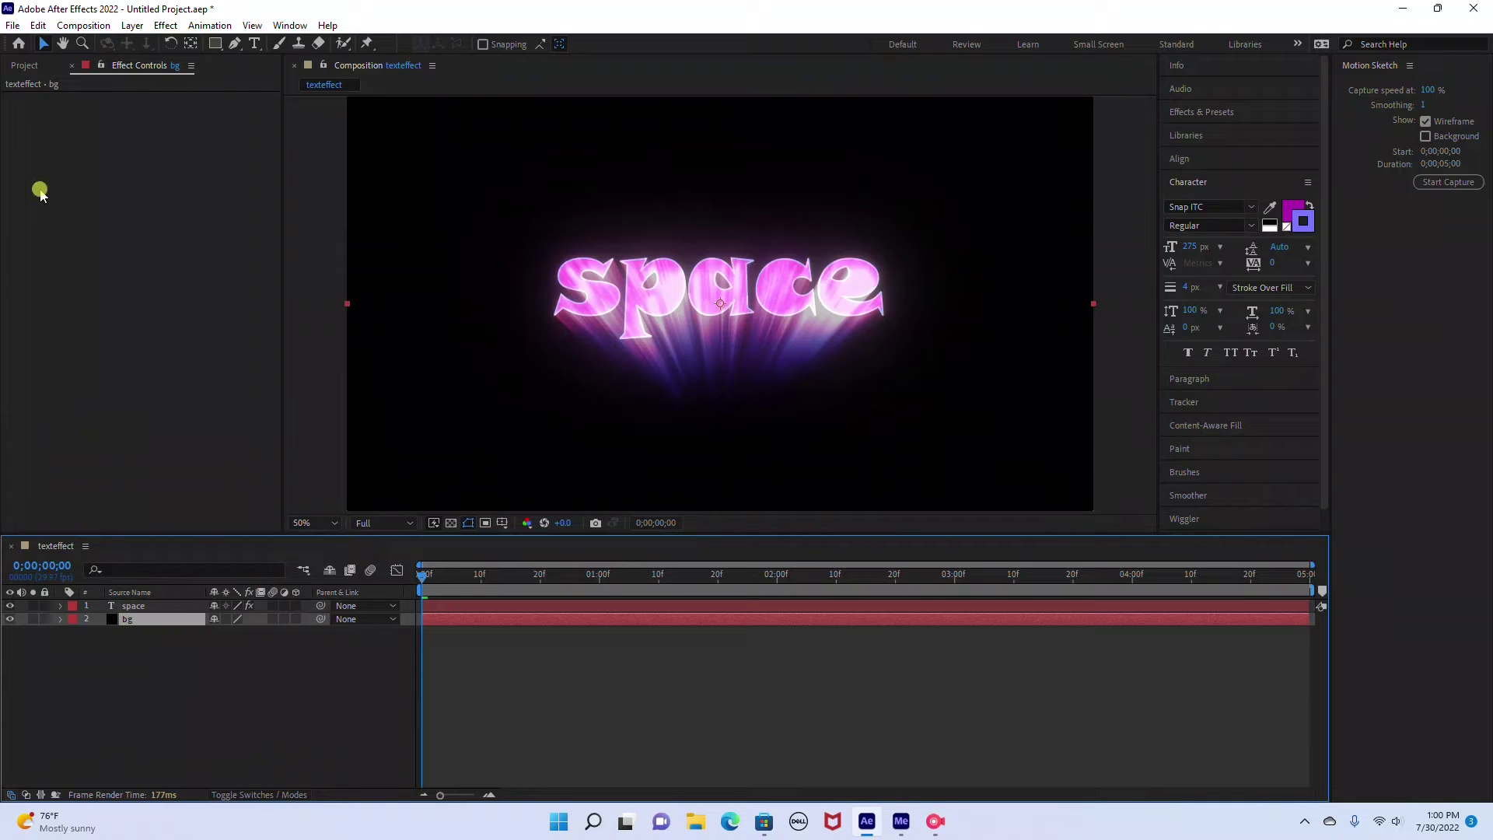
# Add a Gradient Ramp to bg with a dark purple end colour of 180118
pyautogui.click(168, 25)
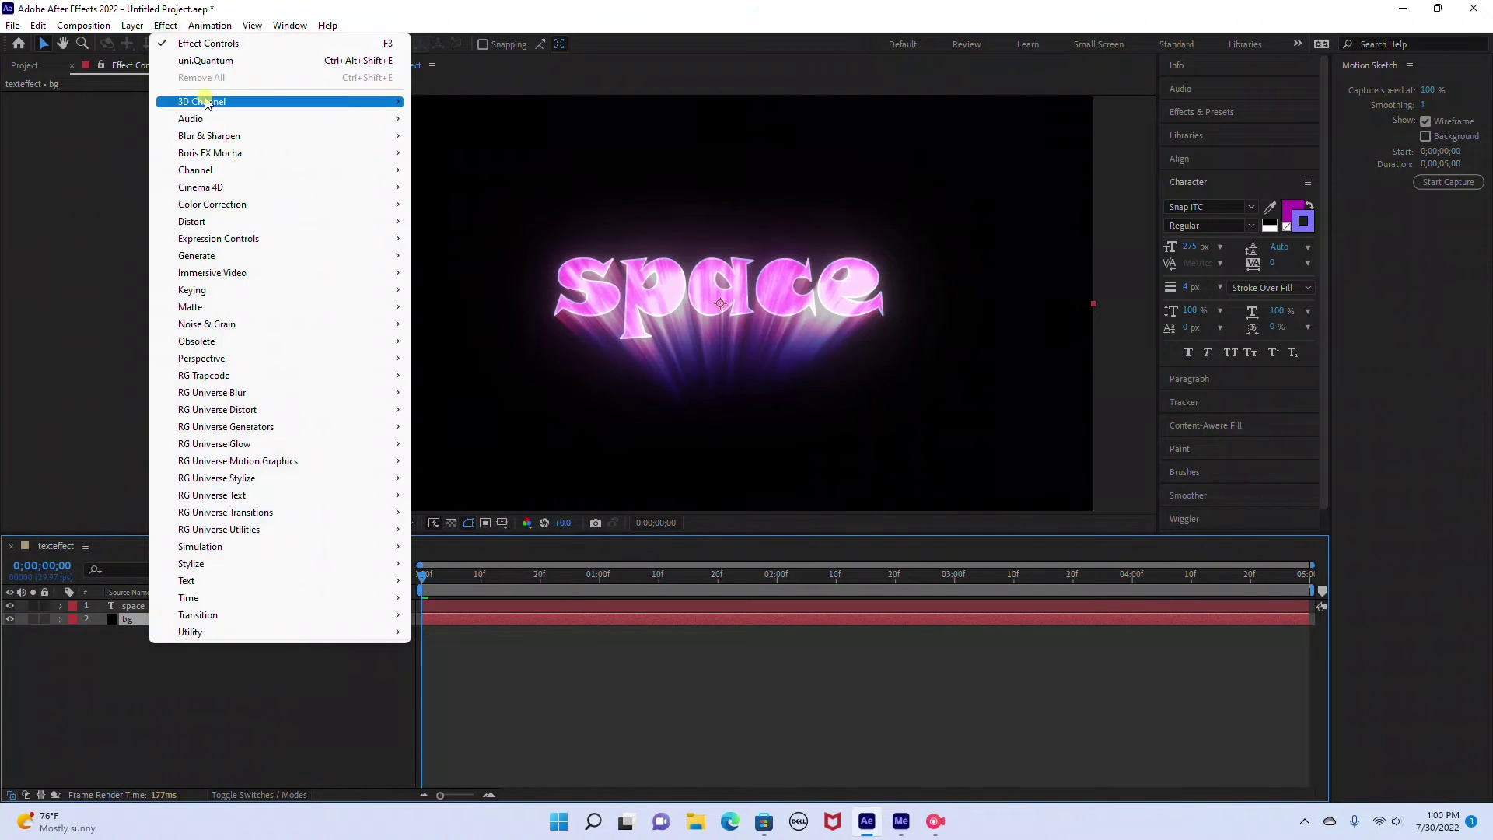
pyautogui.moveTo(208, 256)
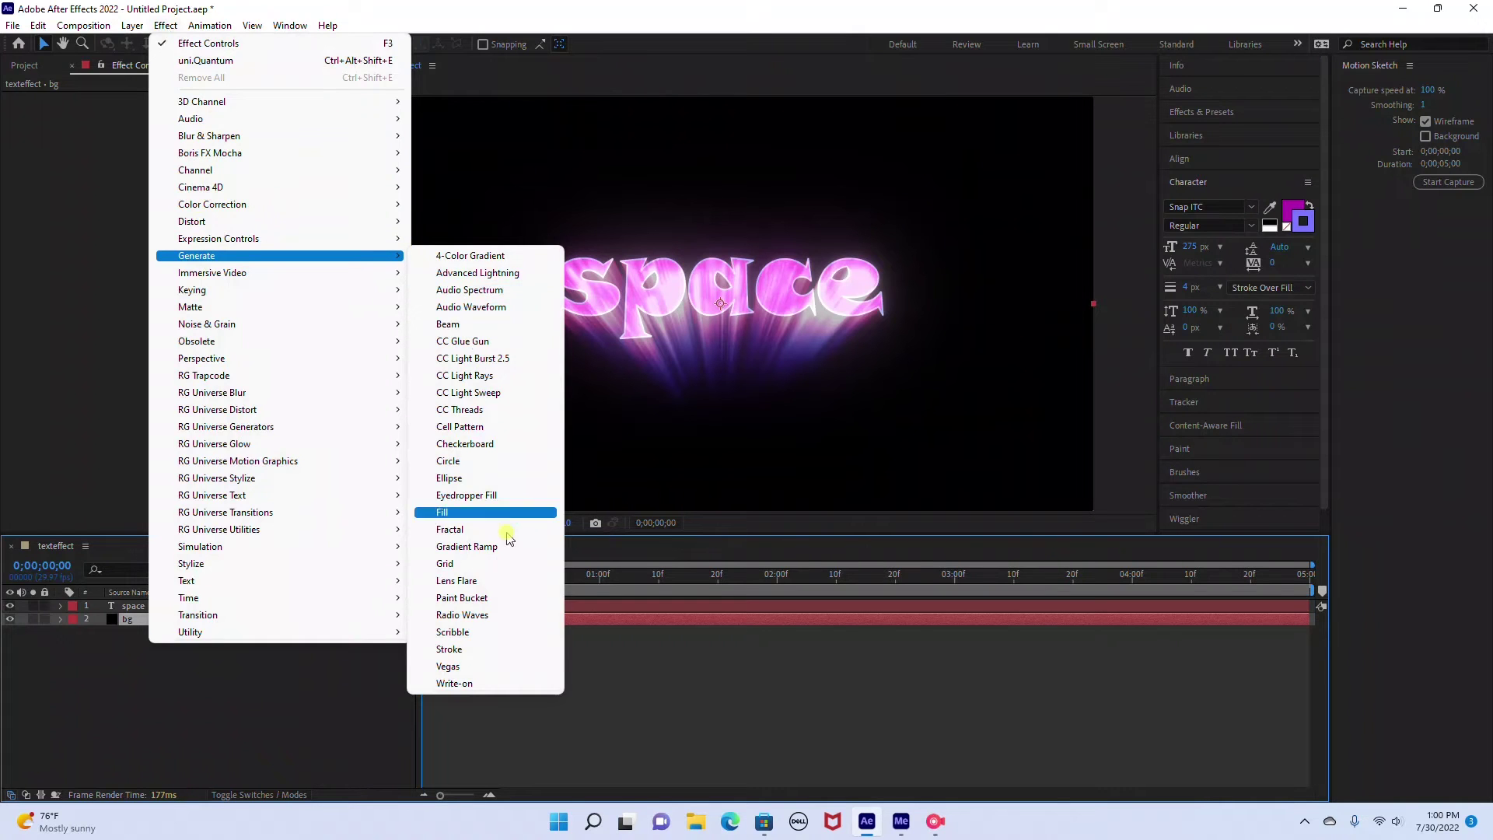
pyautogui.click(498, 546)
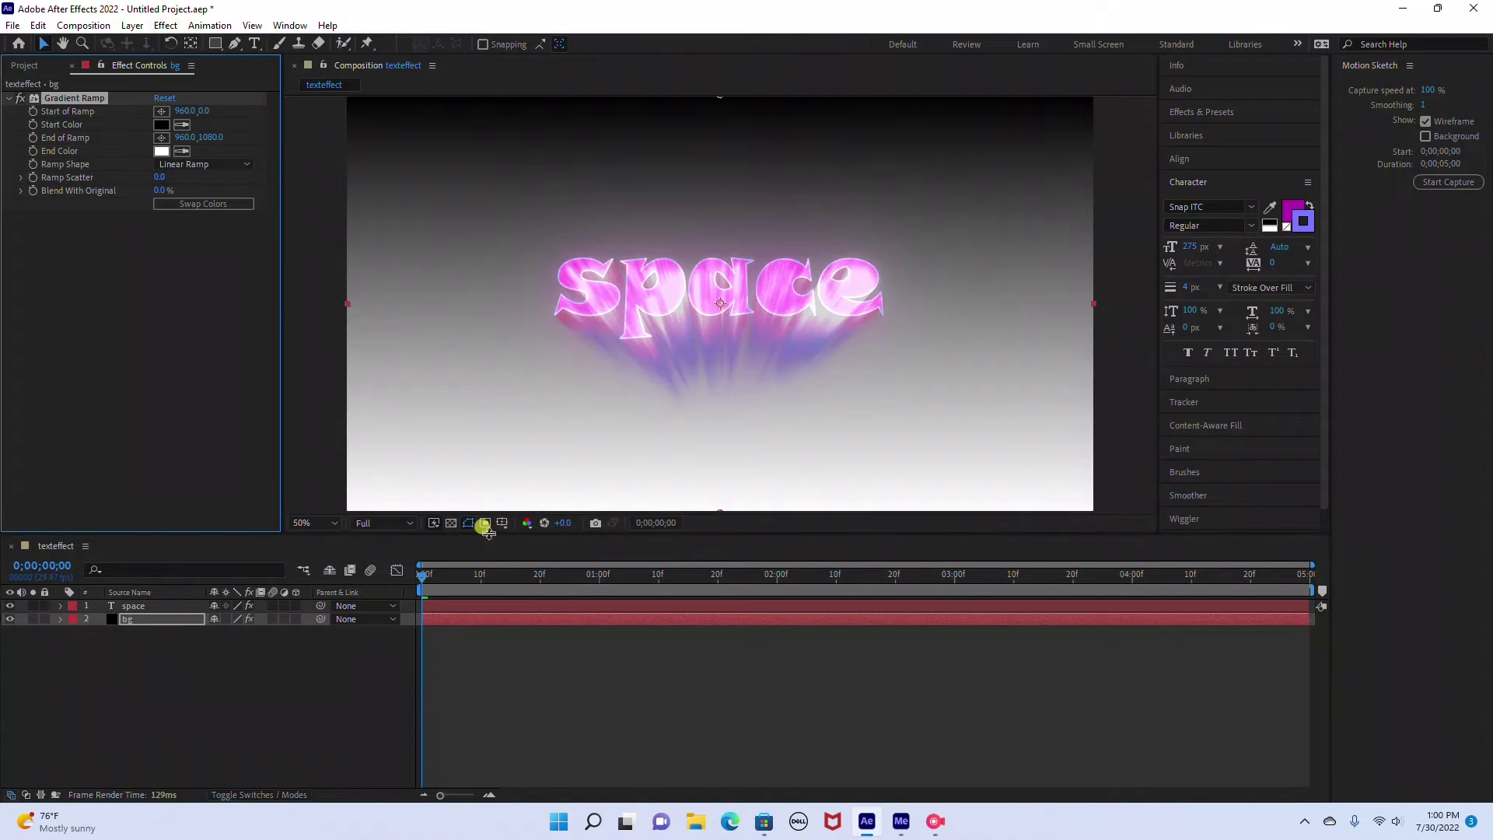
pyautogui.click(161, 150)
pyautogui.click(263, 326)
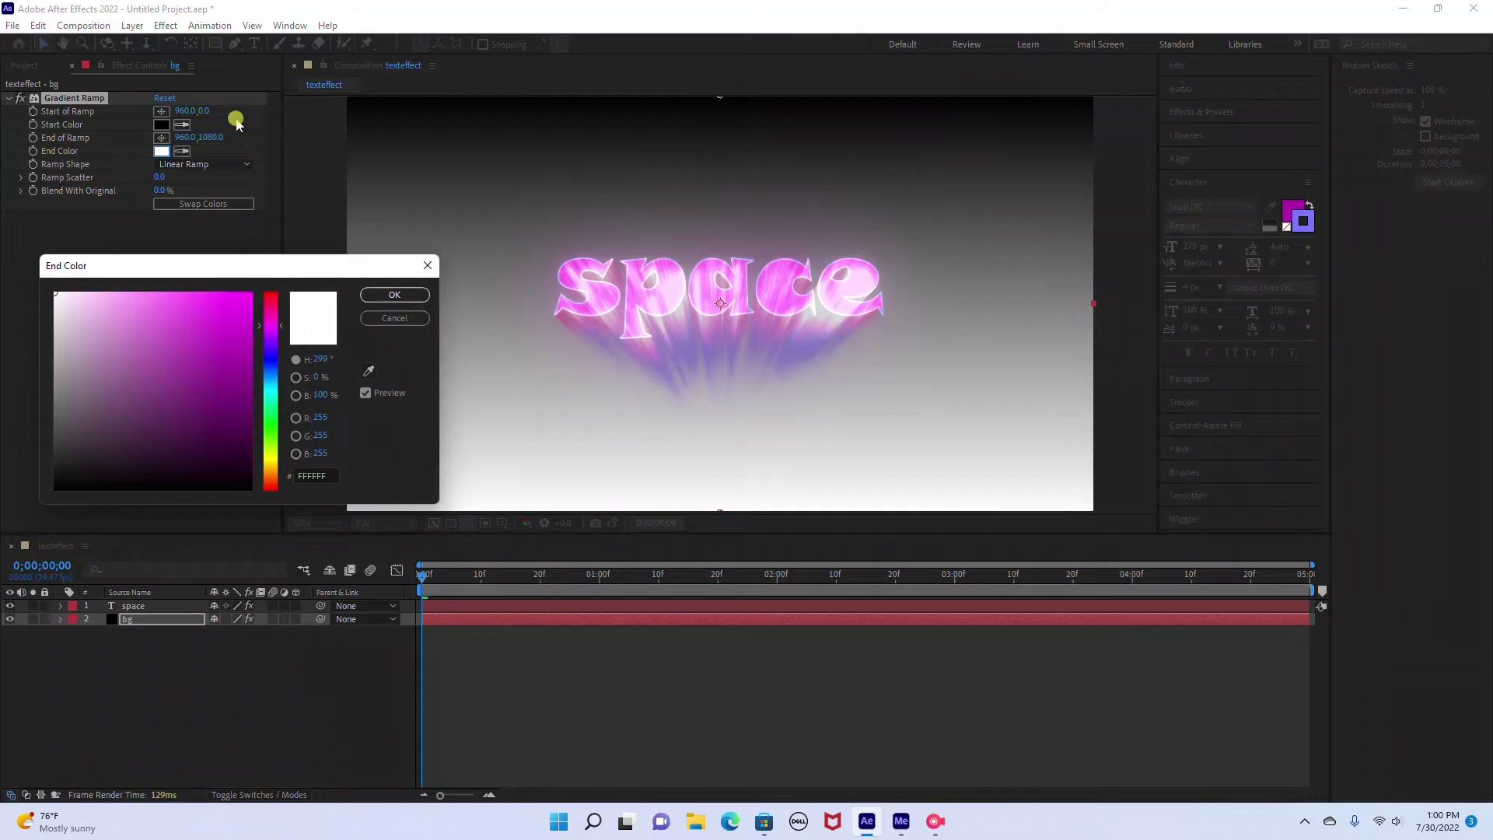
pyautogui.click(244, 440)
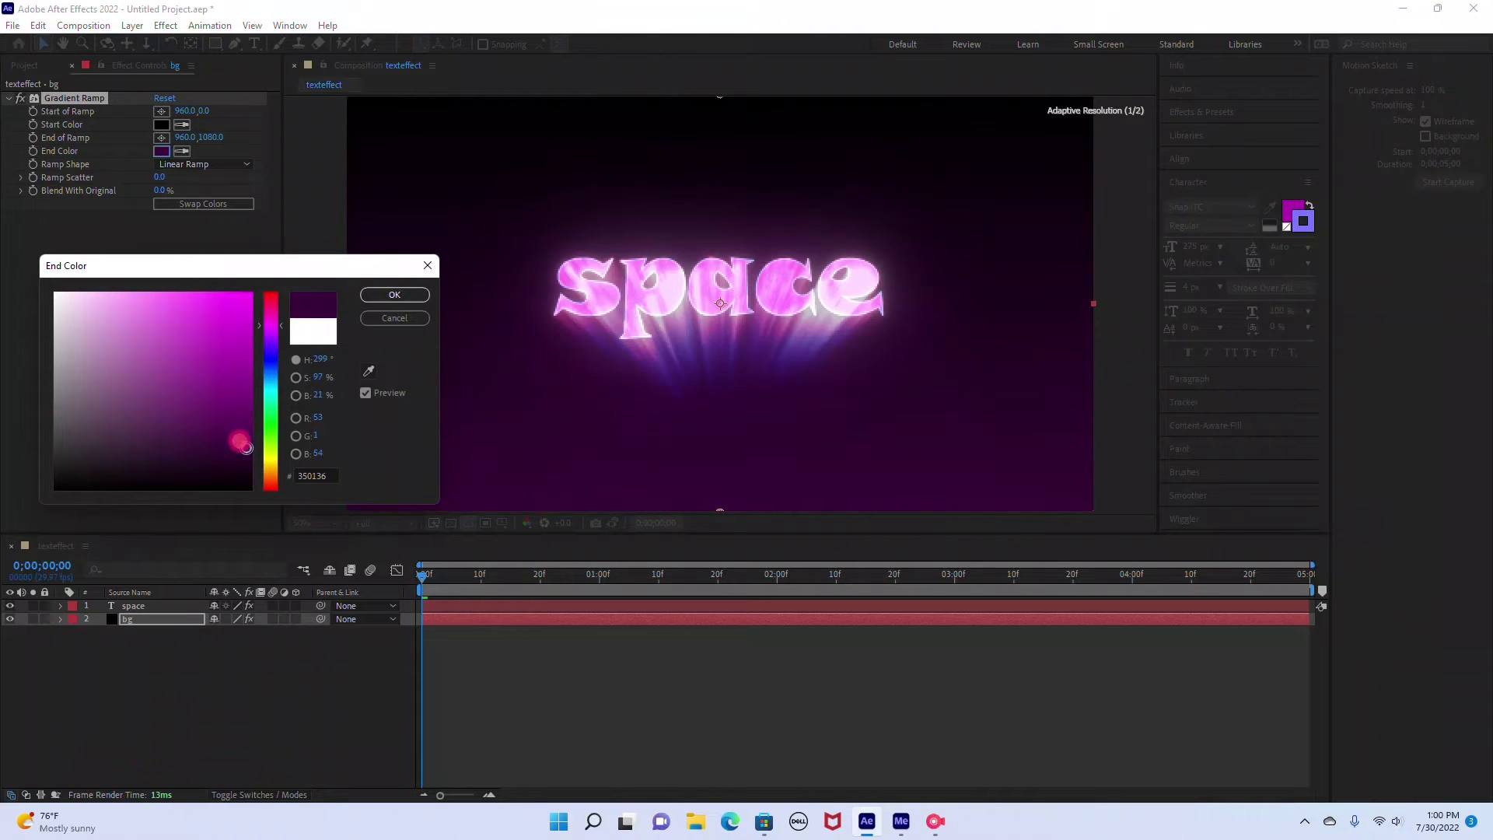
pyautogui.moveTo(249, 457); pyautogui.dragTo(250, 470)
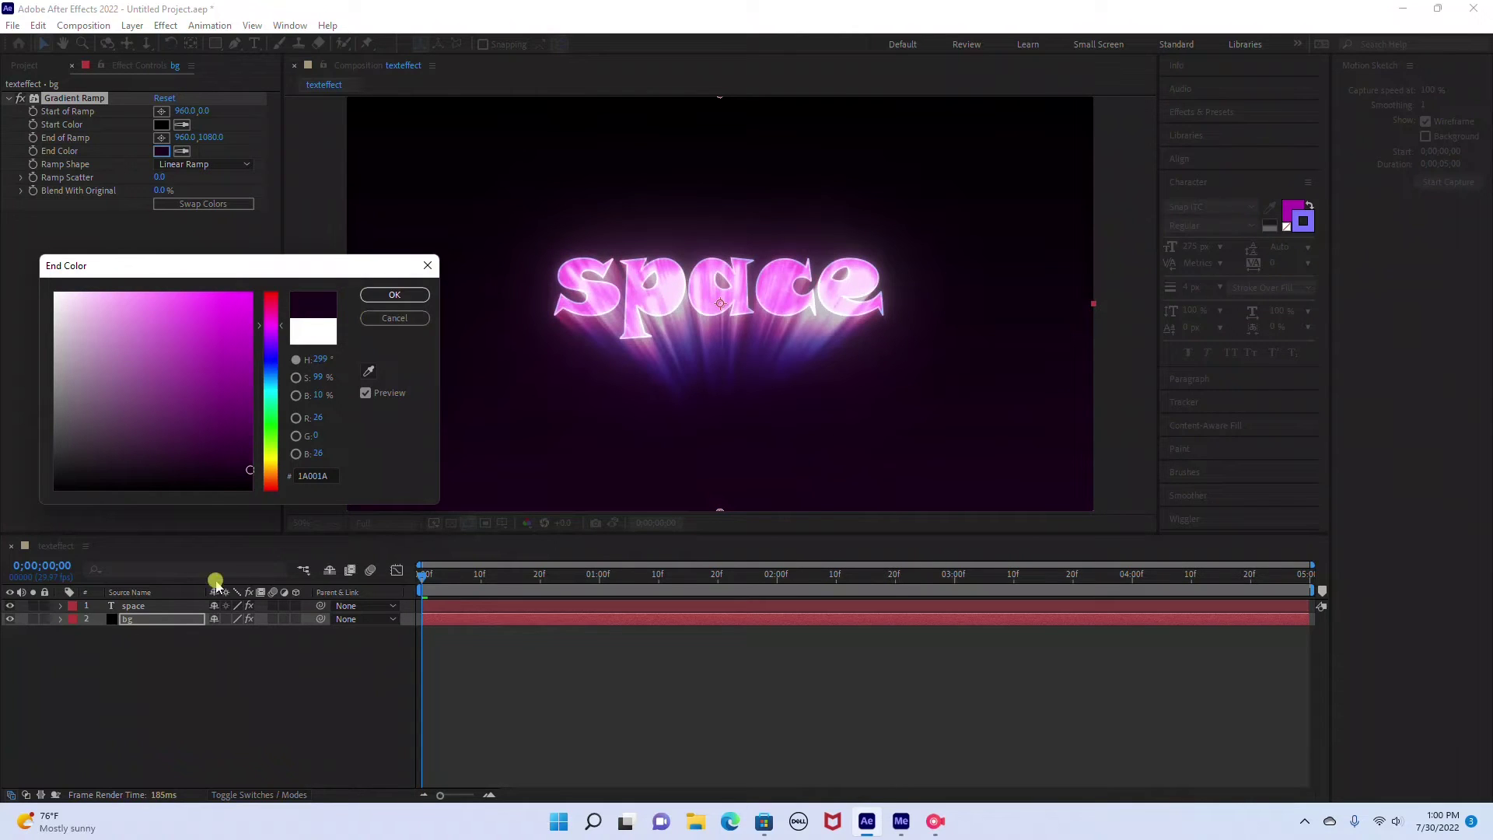
pyautogui.click(242, 471)
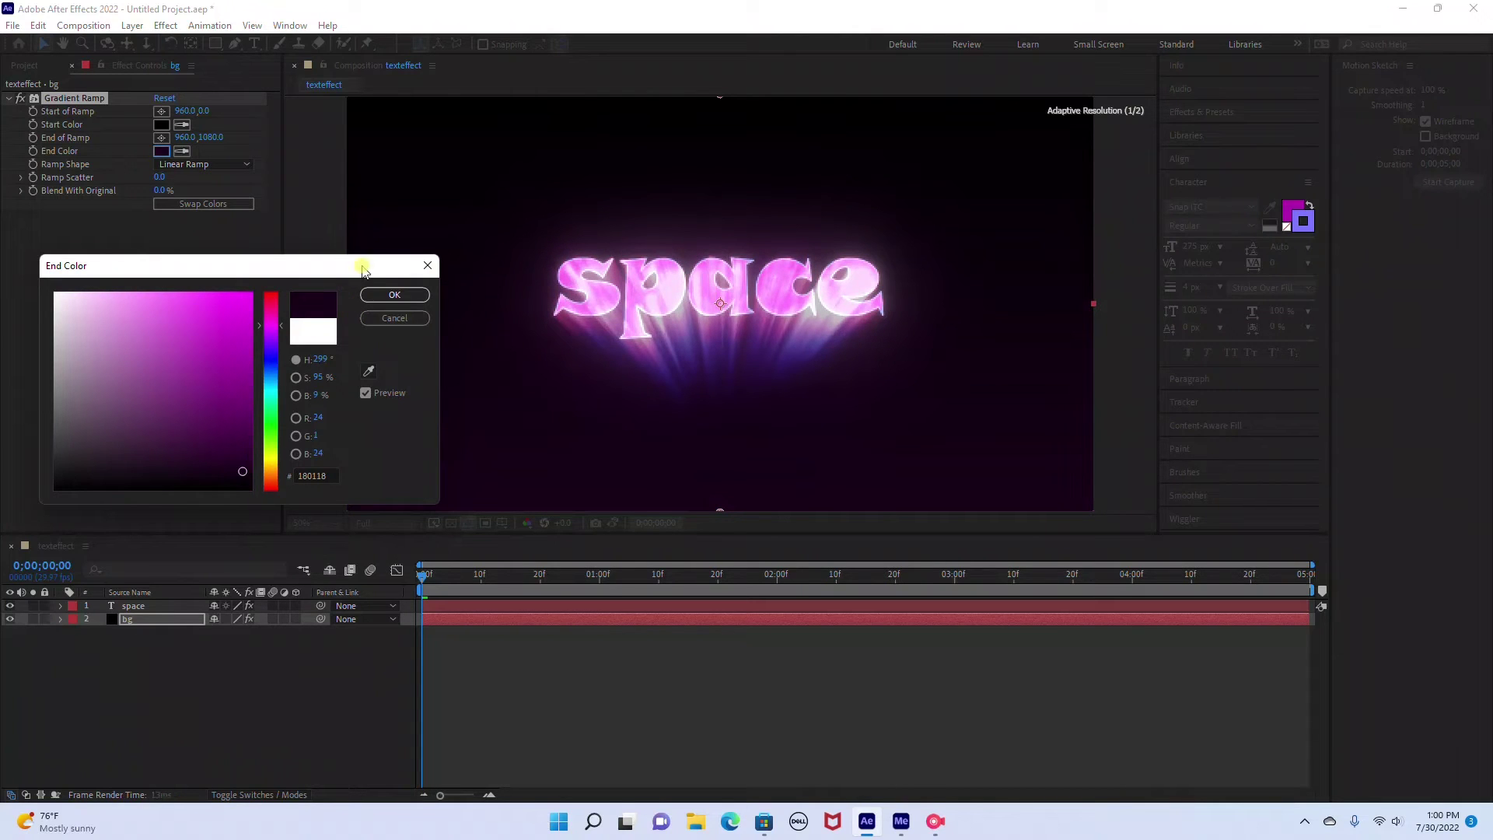
pyautogui.click(400, 295)
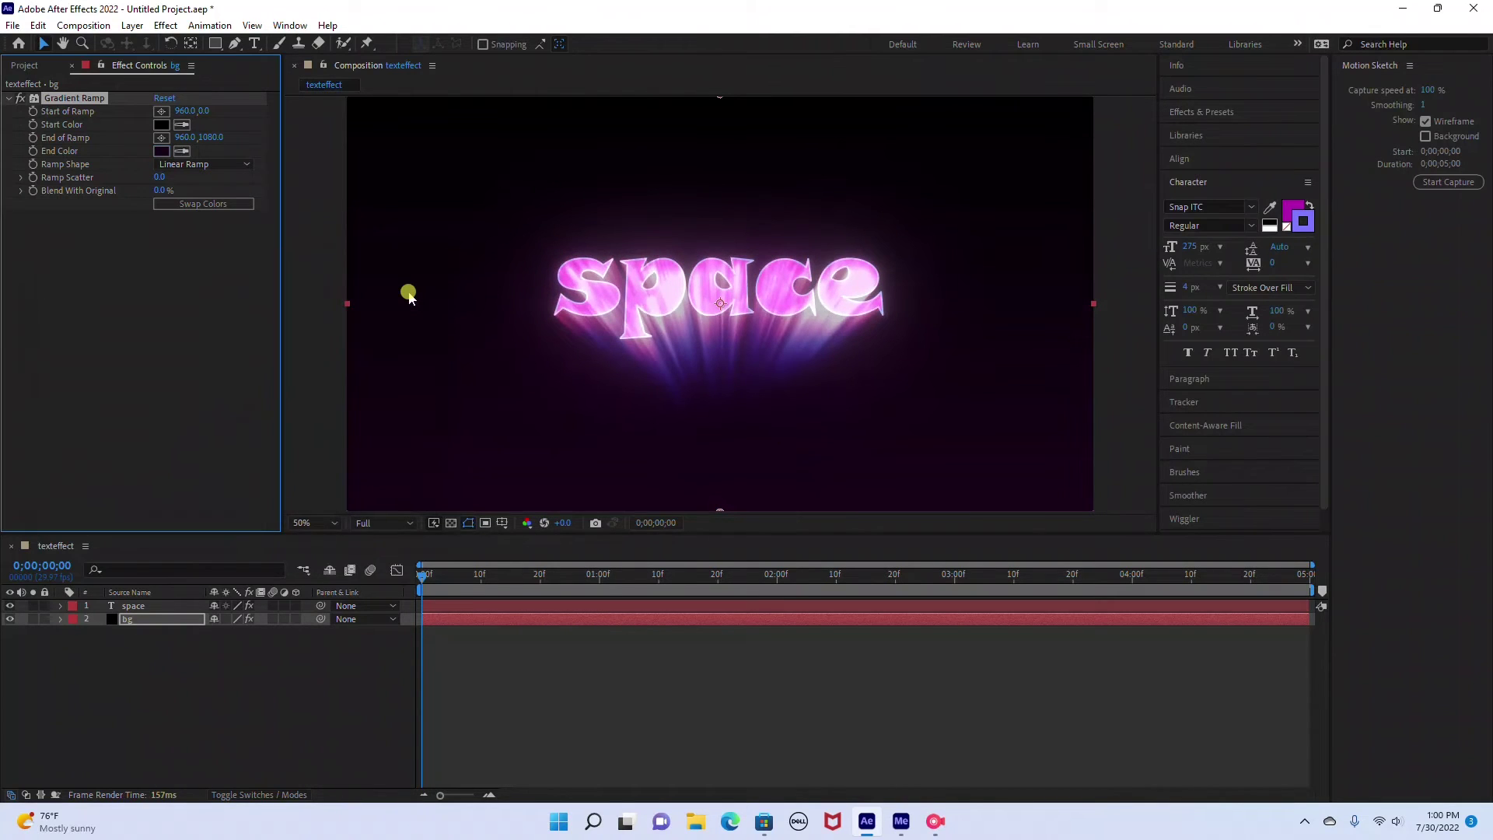
# Try Radial Ramp as the gradient shape, then set it back to Linear Ramp
pyautogui.click(220, 163)
pyautogui.click(215, 192)
pyautogui.click(177, 165)
pyautogui.click(177, 178)
pyautogui.click(139, 29)
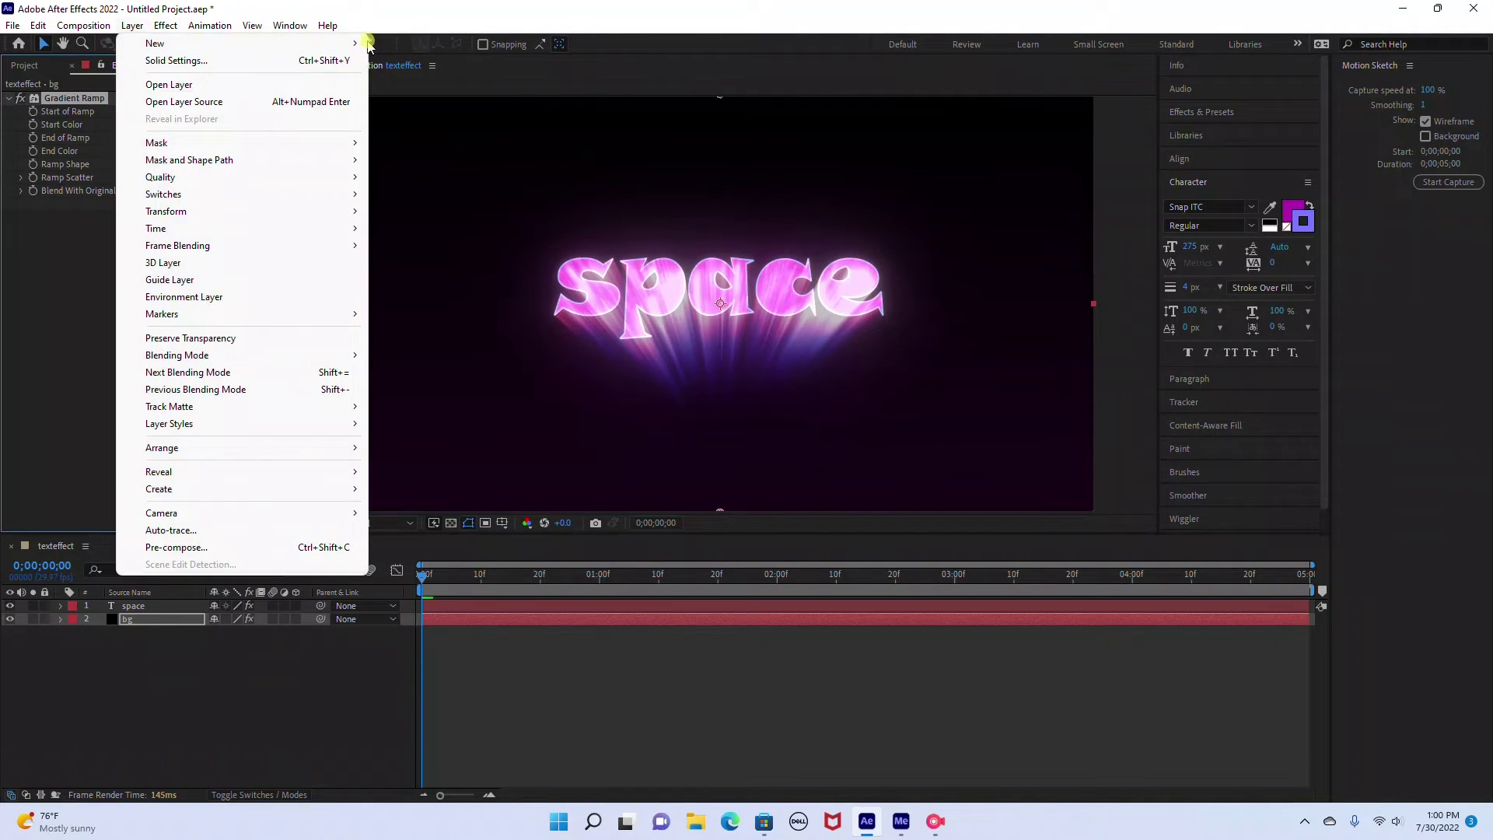
# Create a light pink (F6BEF0) solid layer named stars via Layer > New > Solid
pyautogui.moveTo(356, 43)
pyautogui.click(408, 62)
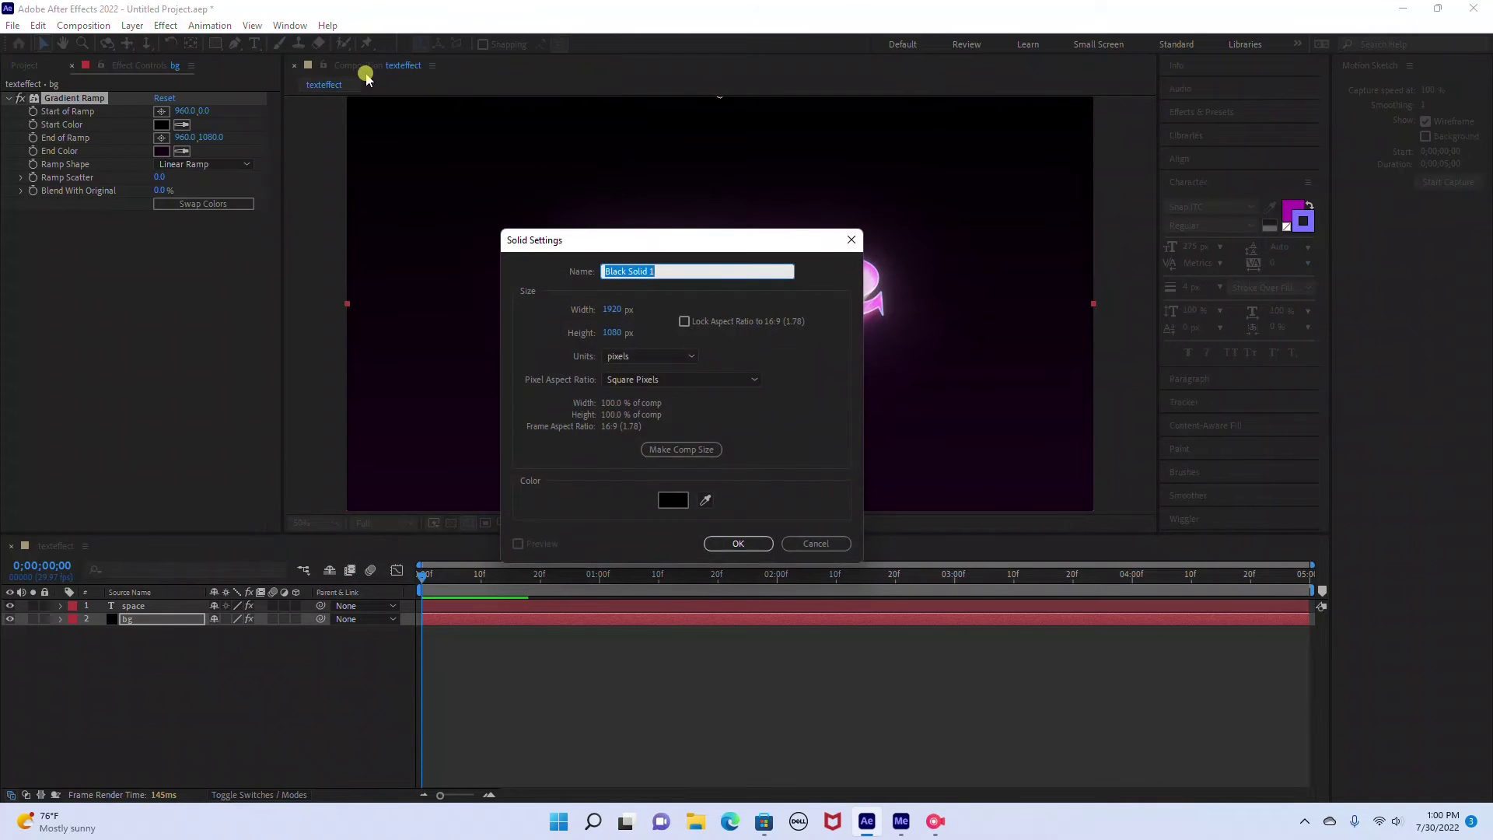
pyautogui.write('stars')
pyautogui.click(673, 500)
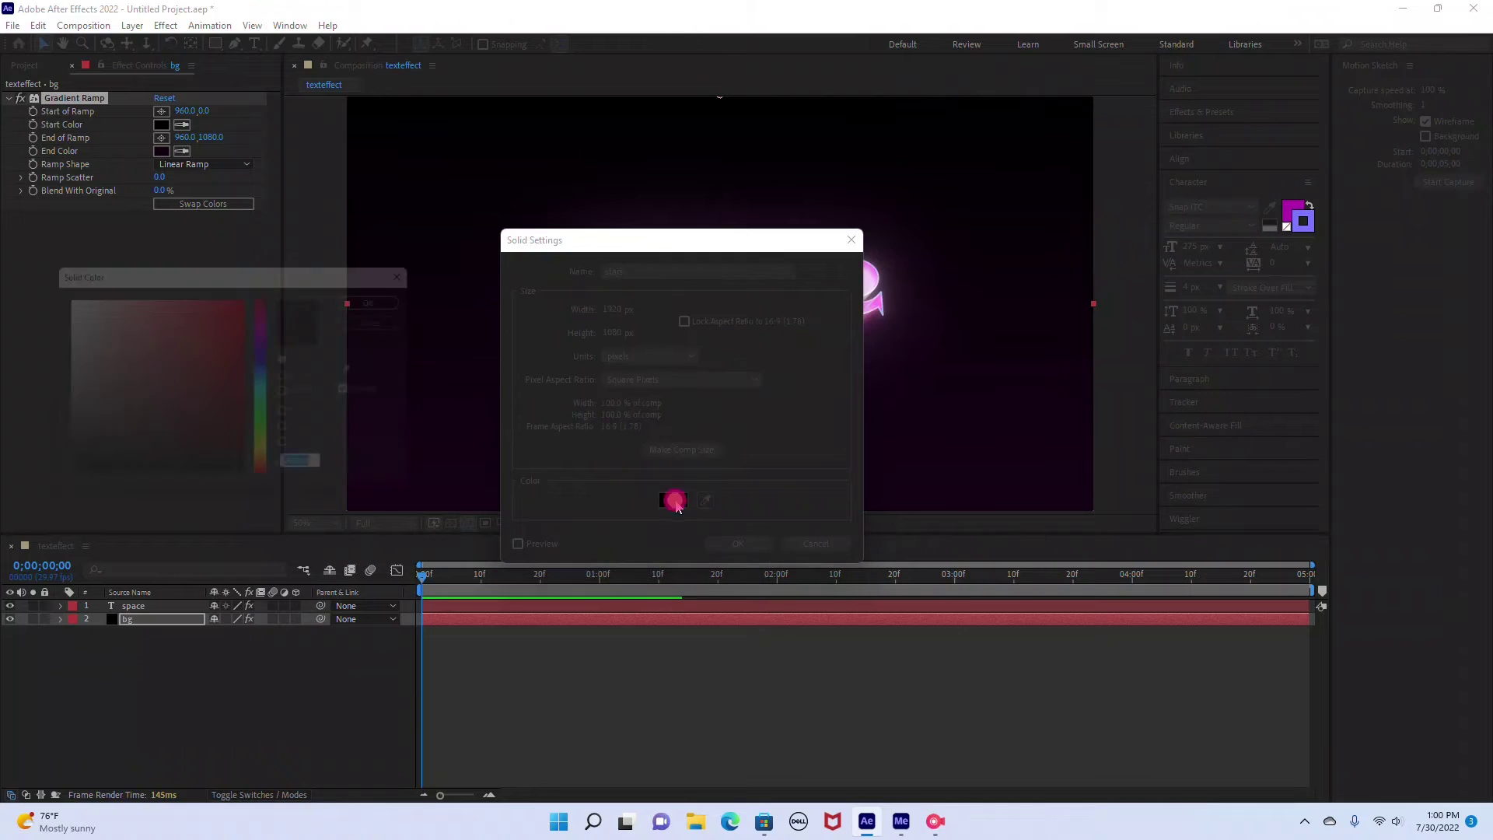
pyautogui.click(269, 320)
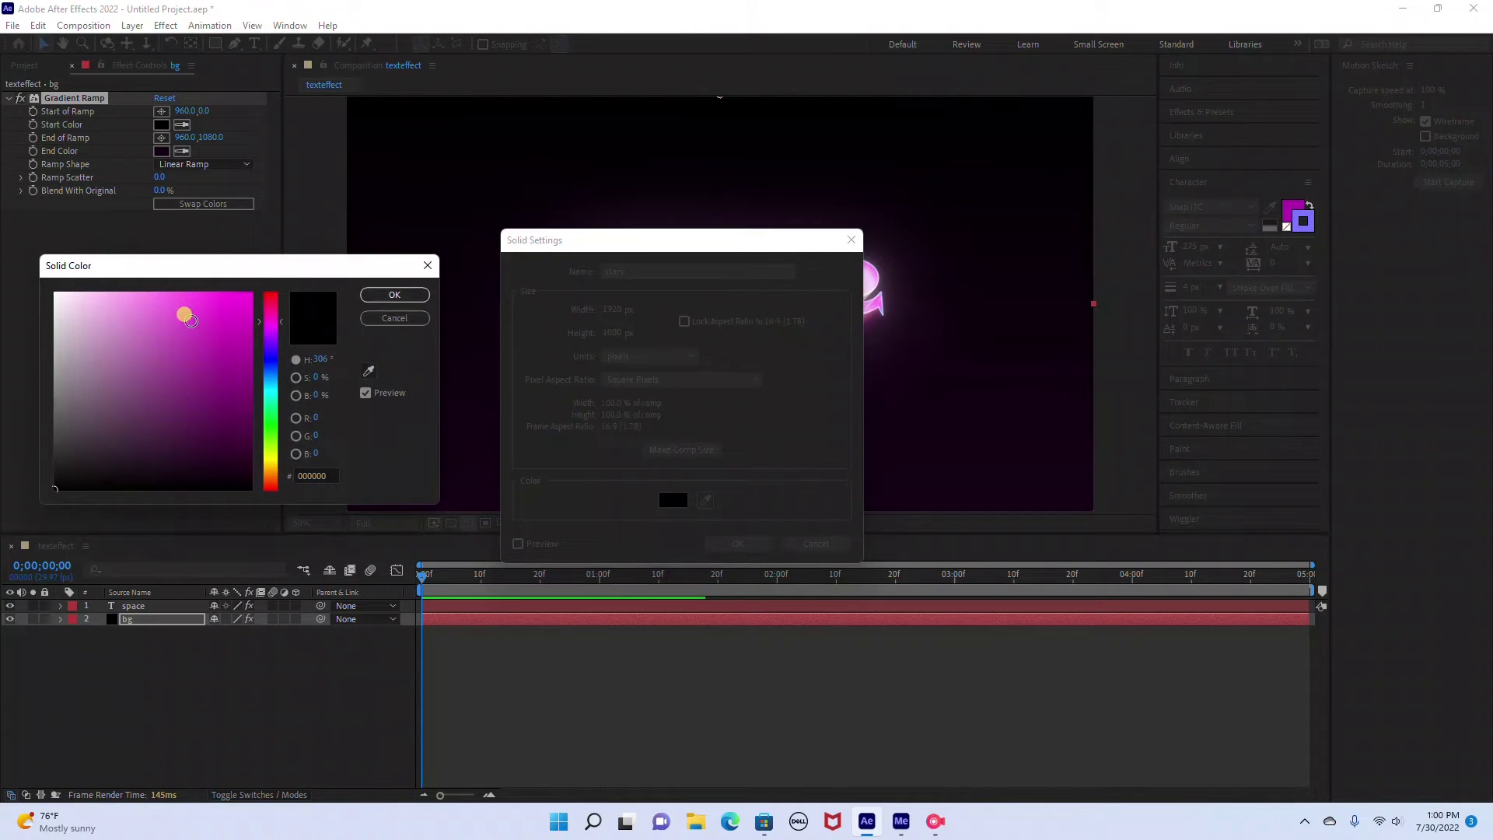
pyautogui.click(101, 313)
pyautogui.click(396, 295)
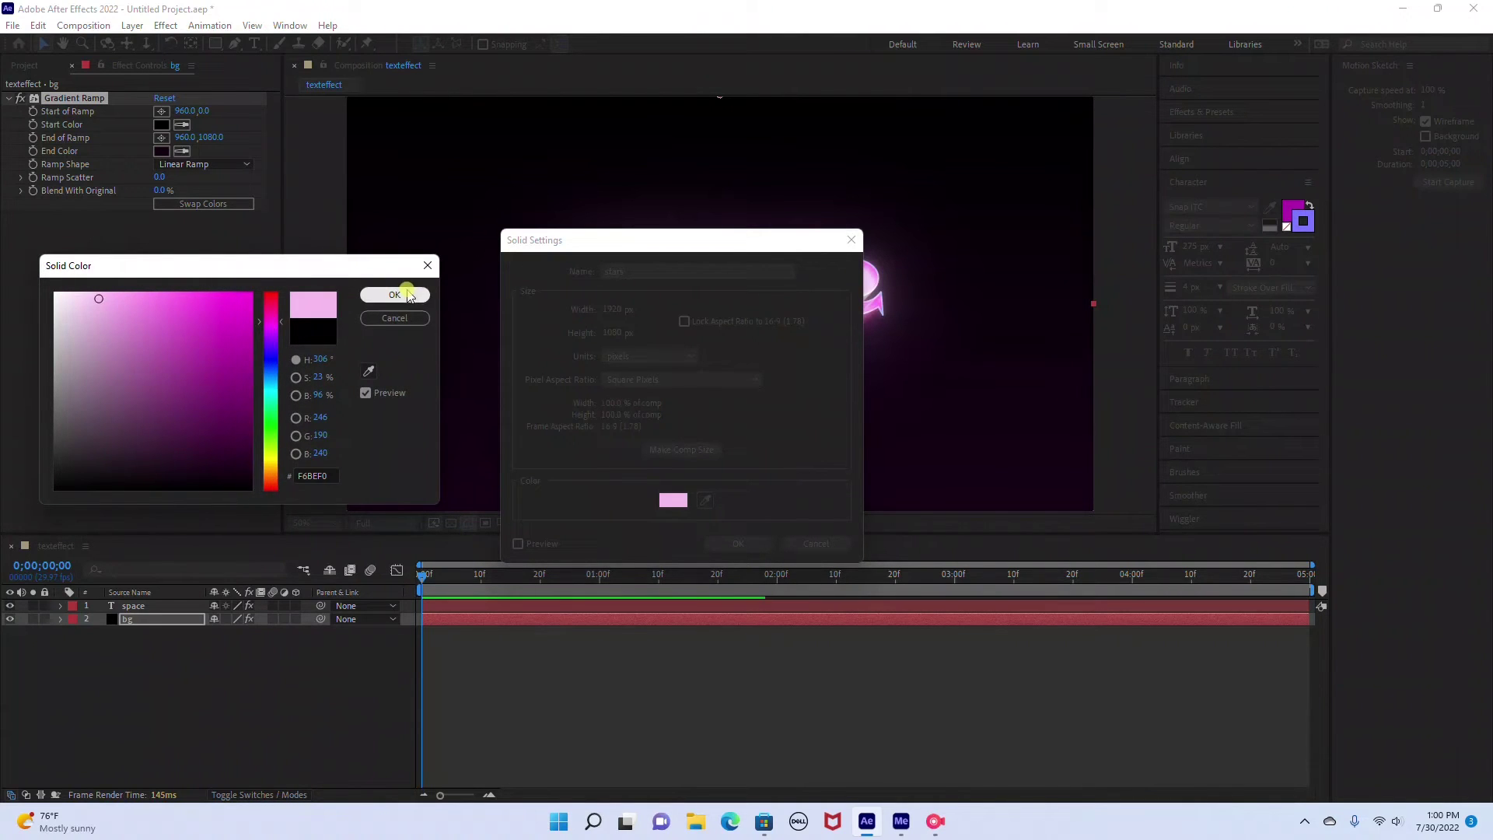
pyautogui.click(750, 540)
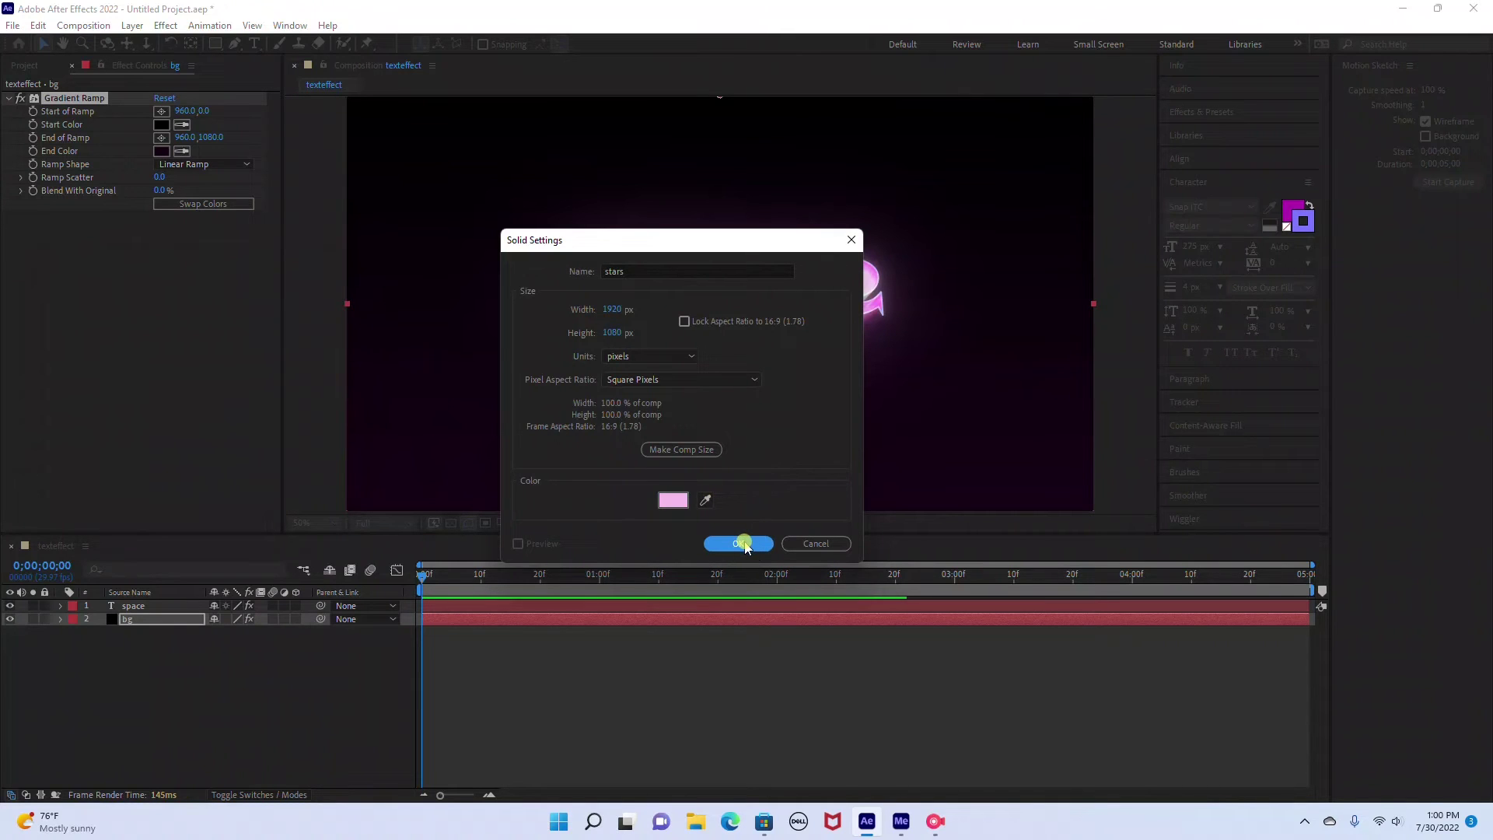
pyautogui.click(742, 543)
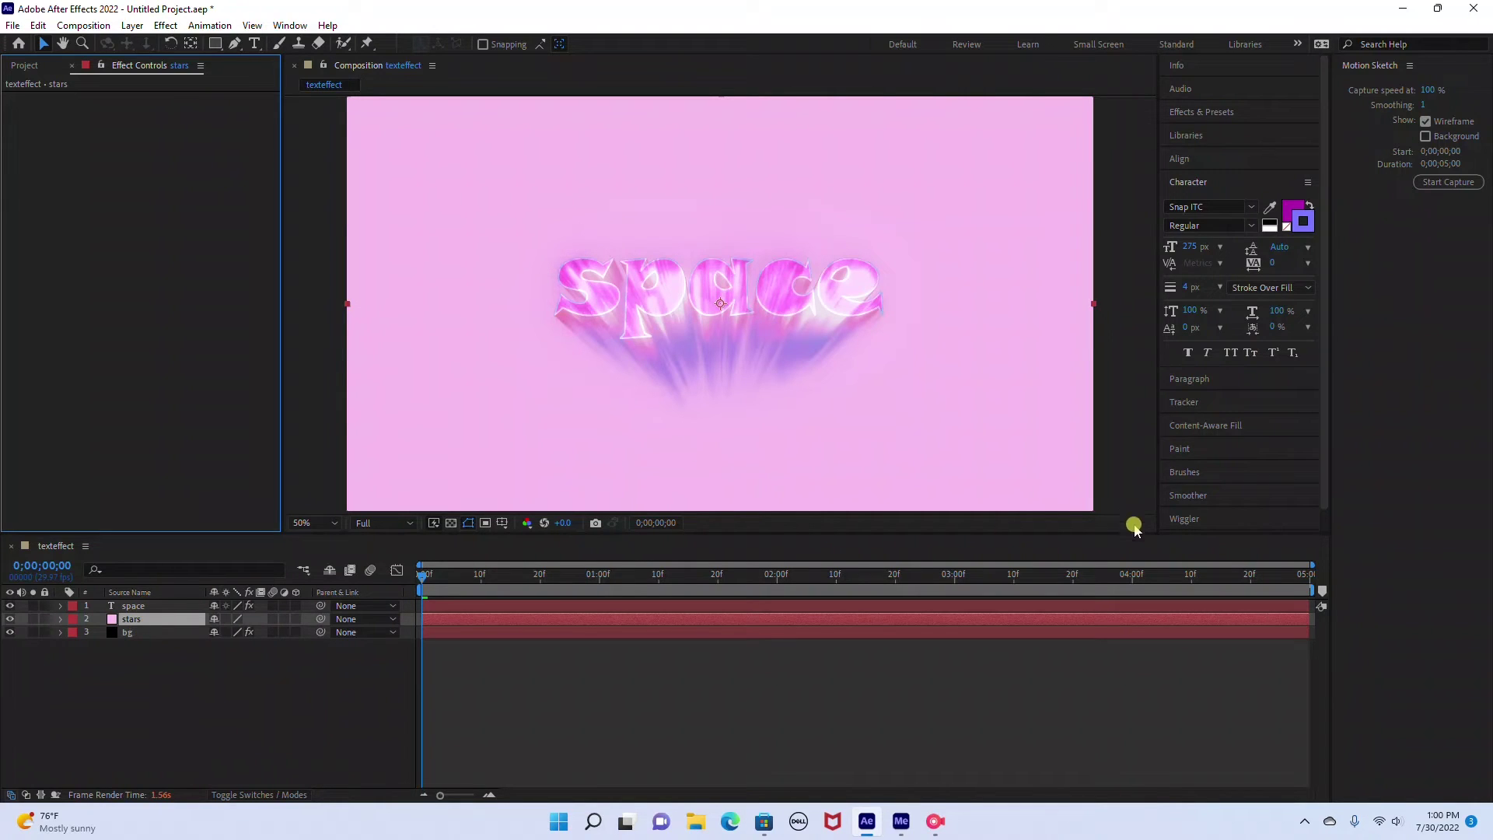
pyautogui.click(1191, 111)
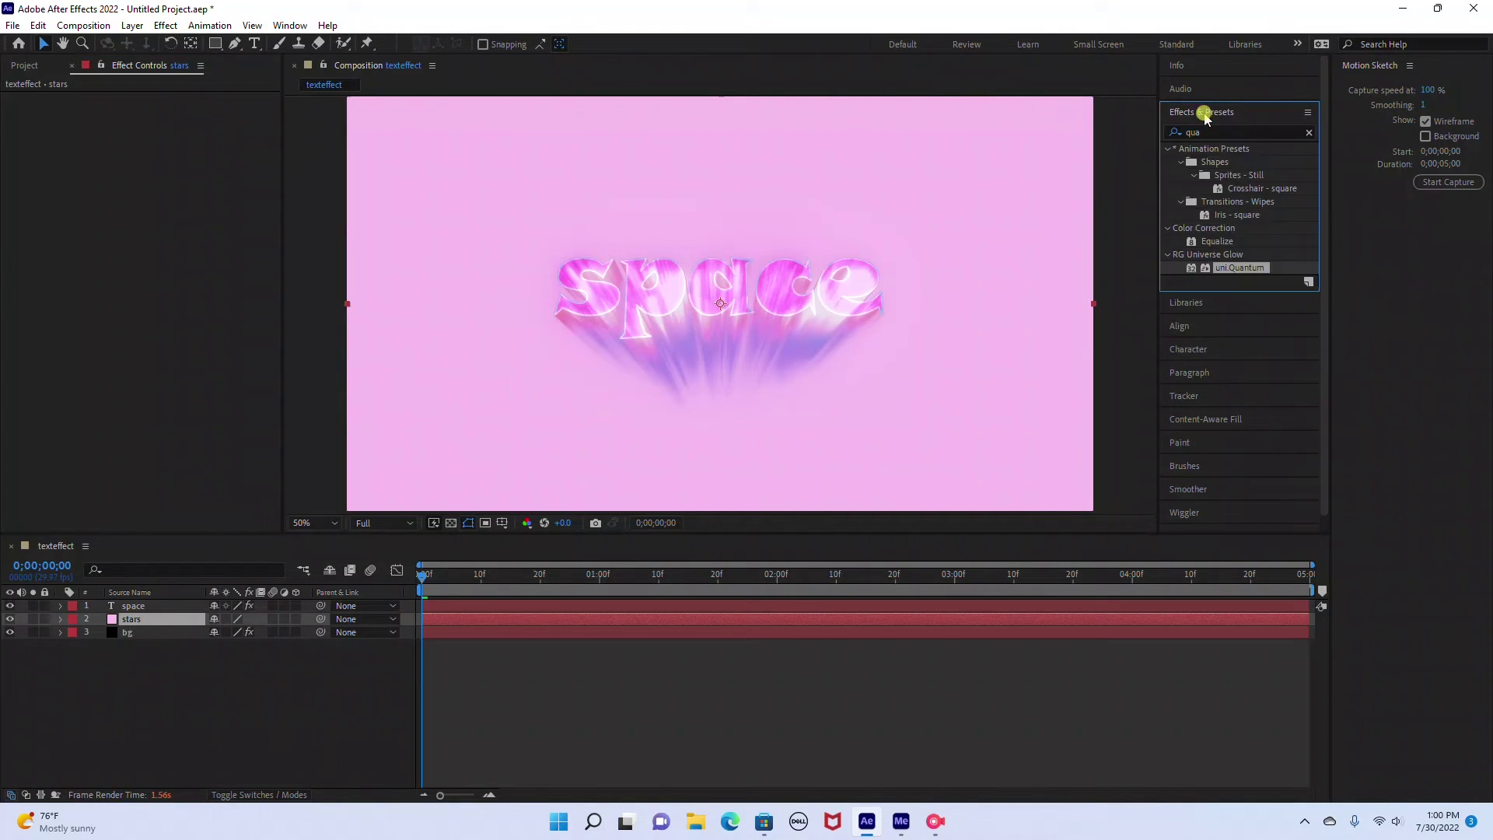
# Search 'cc ball' and apply CC Ball Action to the stars layer
pyautogui.click(1311, 133)
pyautogui.click(1309, 133)
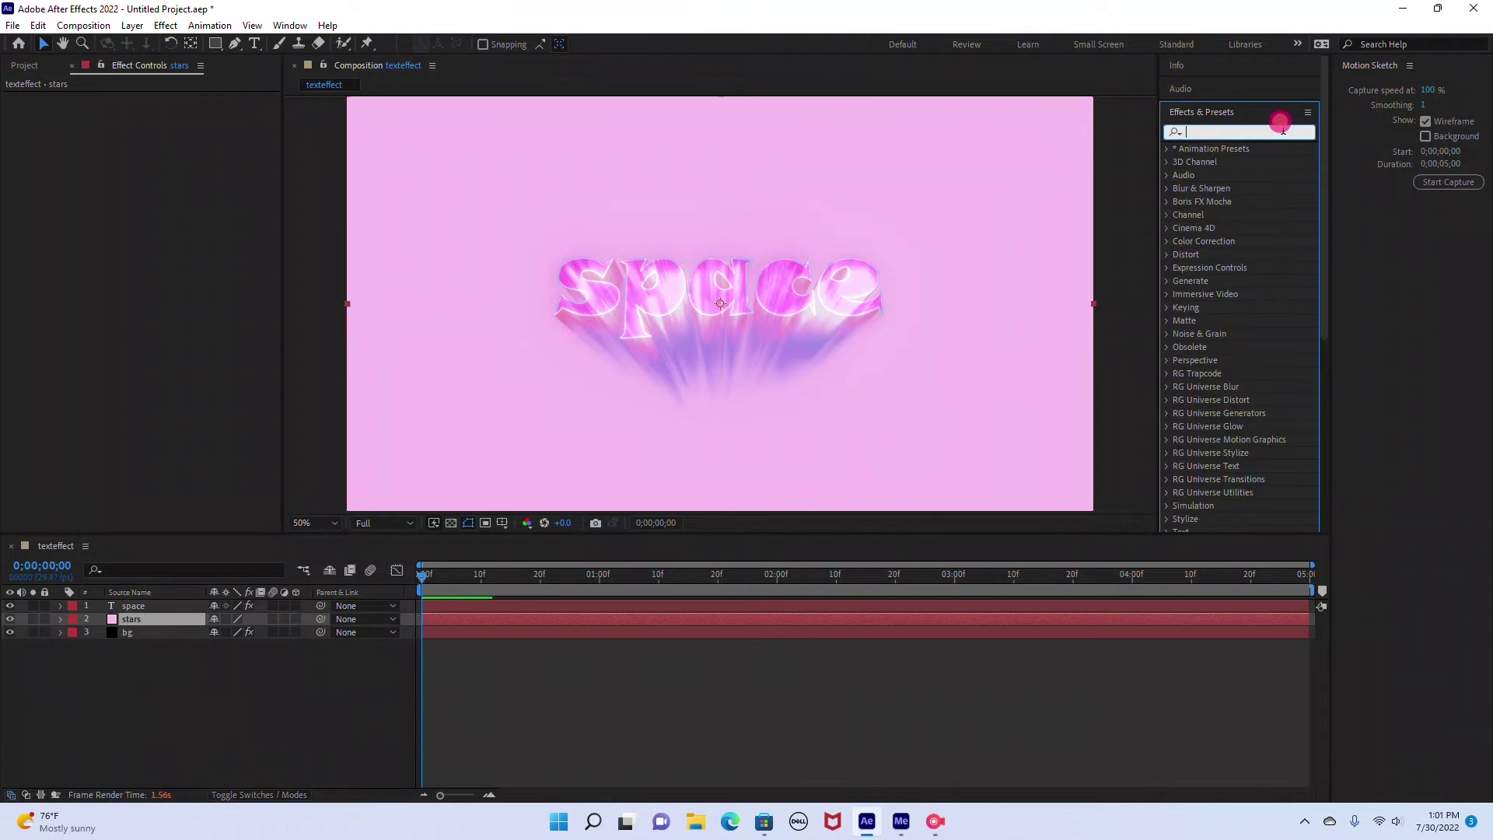
pyautogui.write('cc ball')
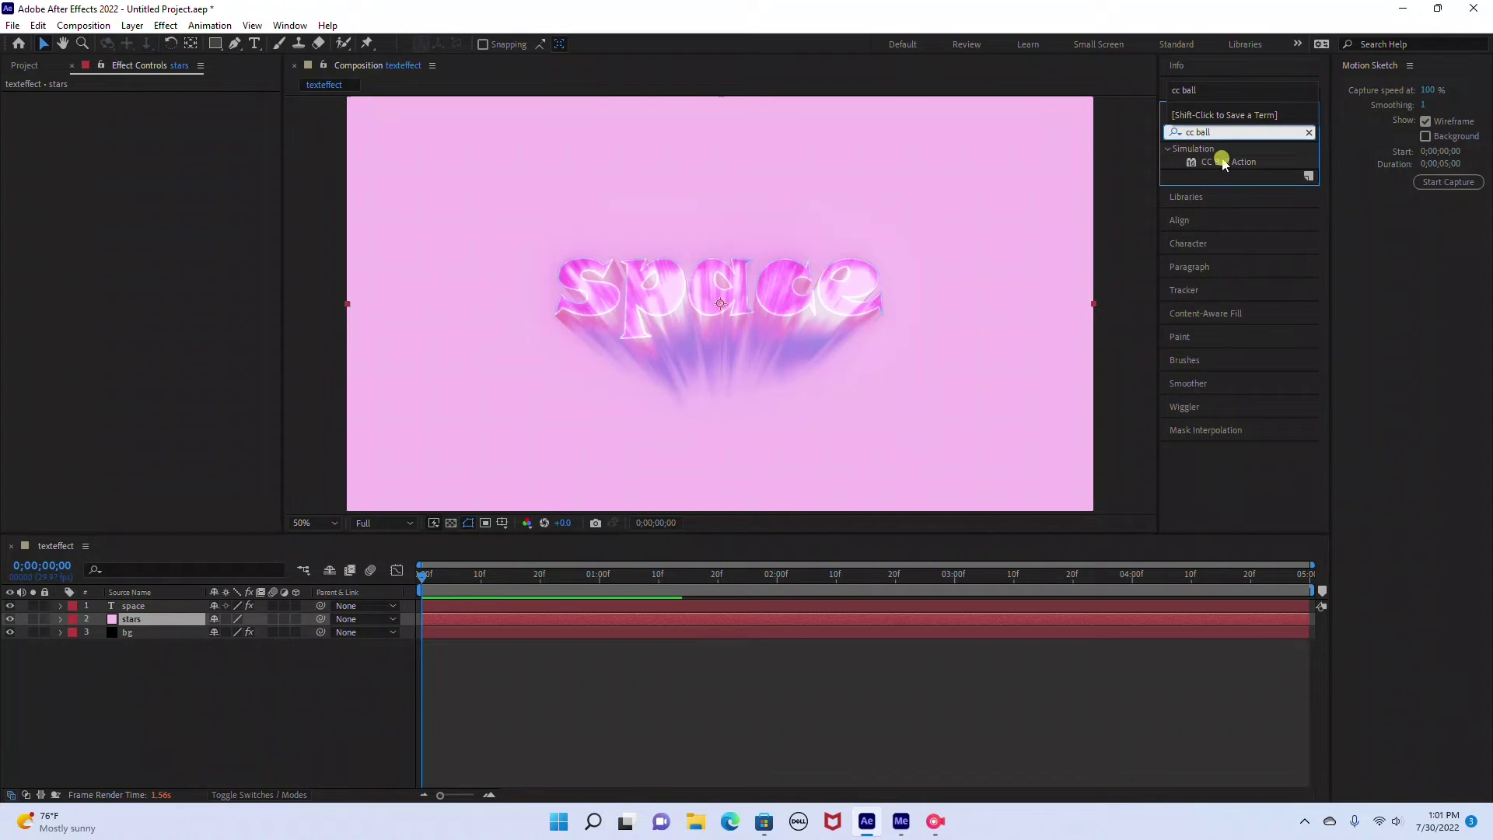
pyautogui.moveTo(1222, 162); pyautogui.dragTo(158, 620)
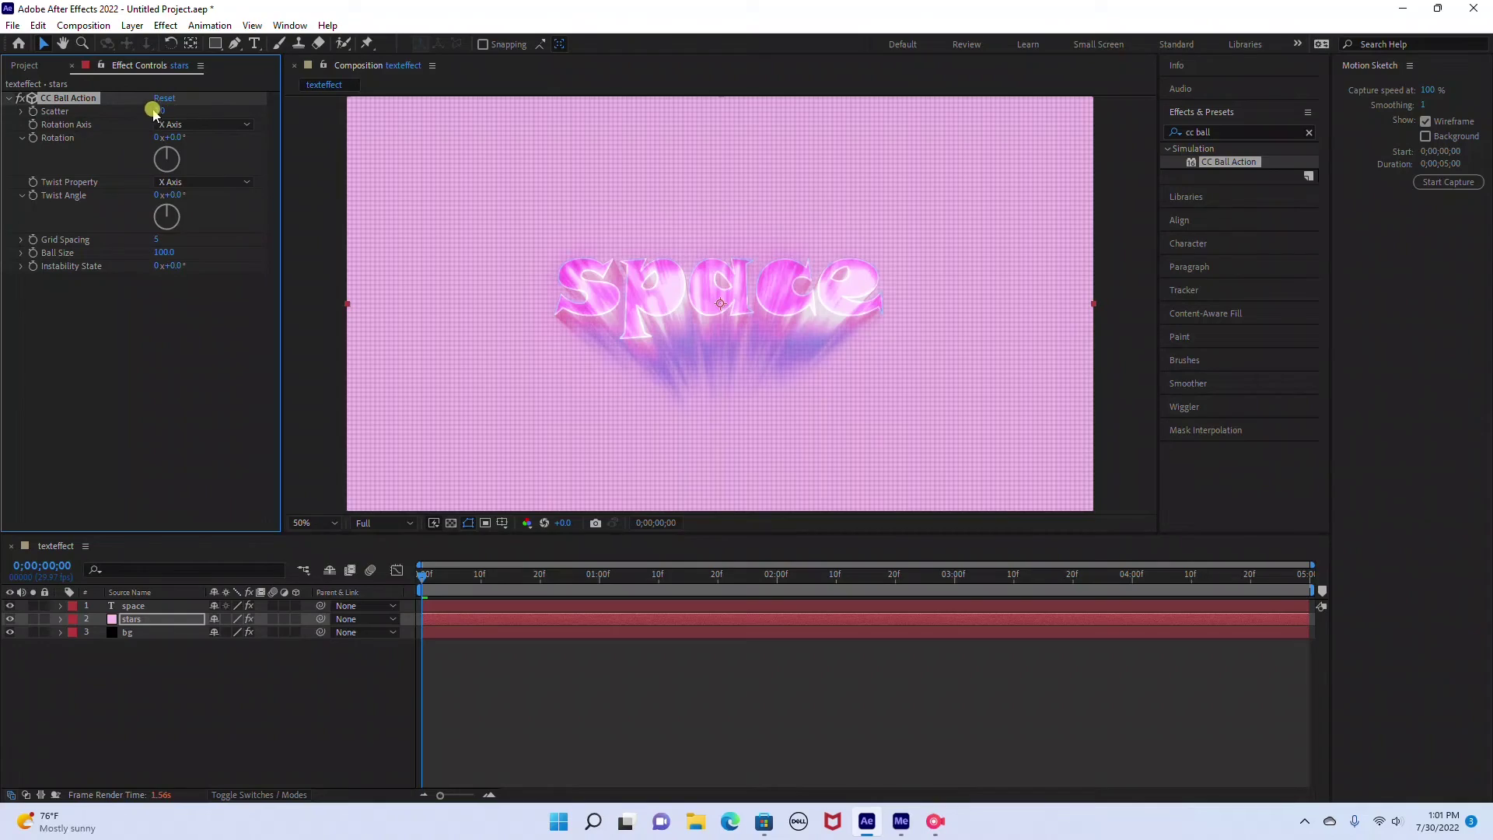
# Set CC Ball Action's Scatter to 1024 and Ball Size to 12
pyautogui.moveTo(158, 106)
pyautogui.mouseDown()
pyautogui.moveTo(249, 110)
pyautogui.moveTo(150, 107)
pyautogui.mouseUp()
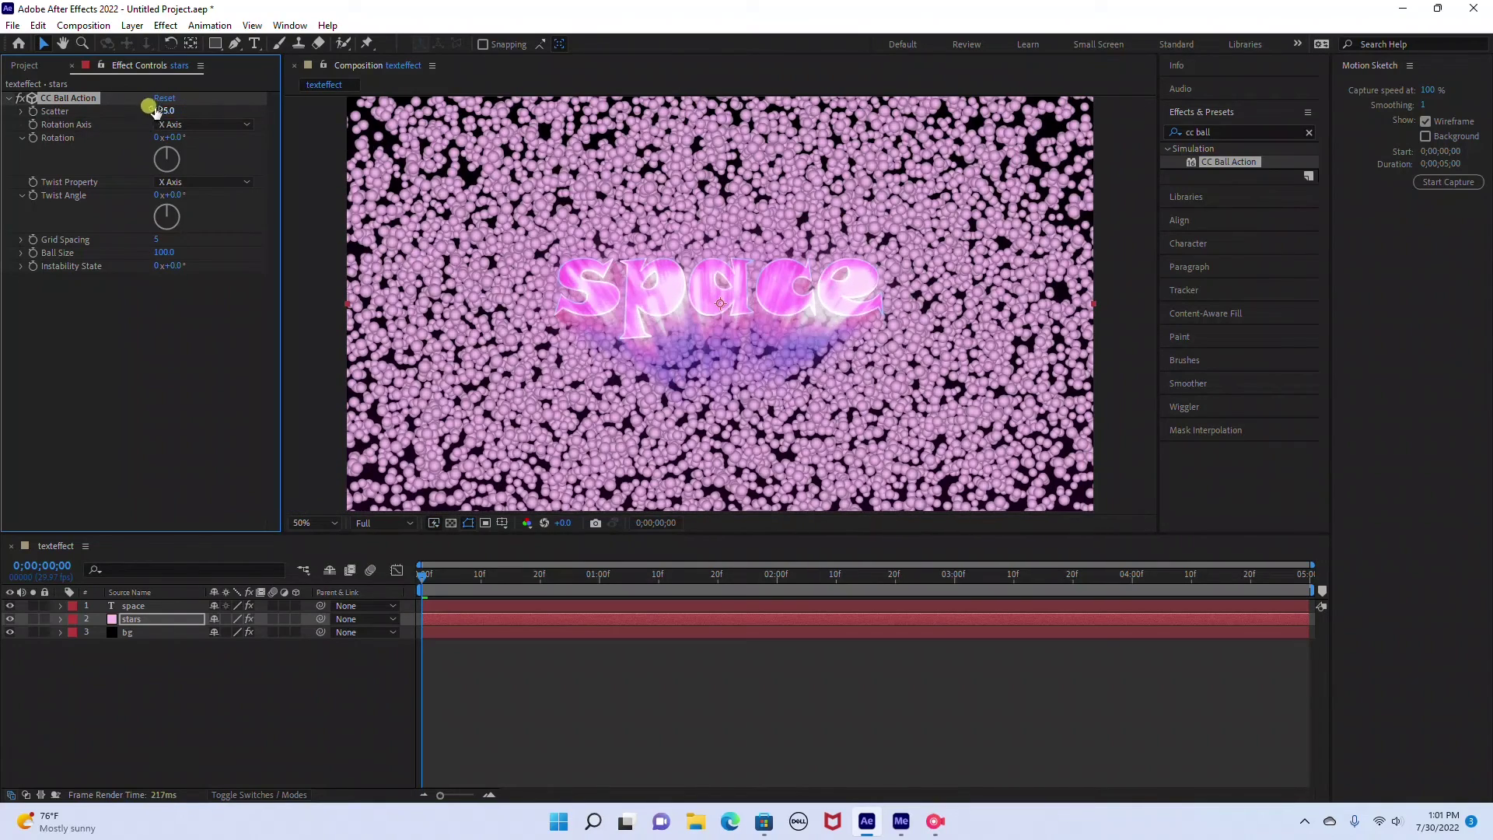
pyautogui.click(159, 107)
pyautogui.press('Return')
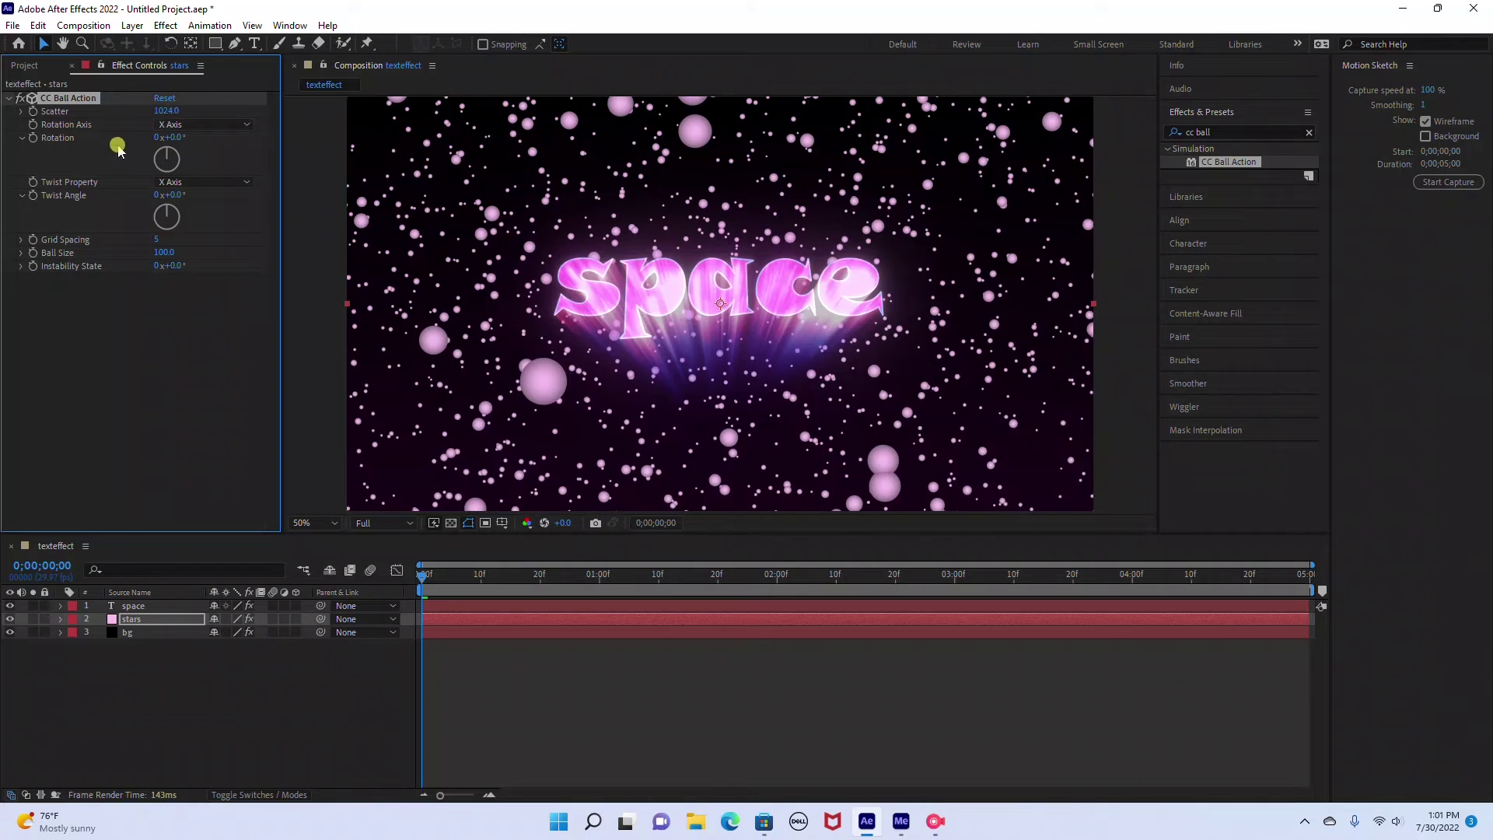
pyautogui.click(164, 252)
pyautogui.click(176, 354)
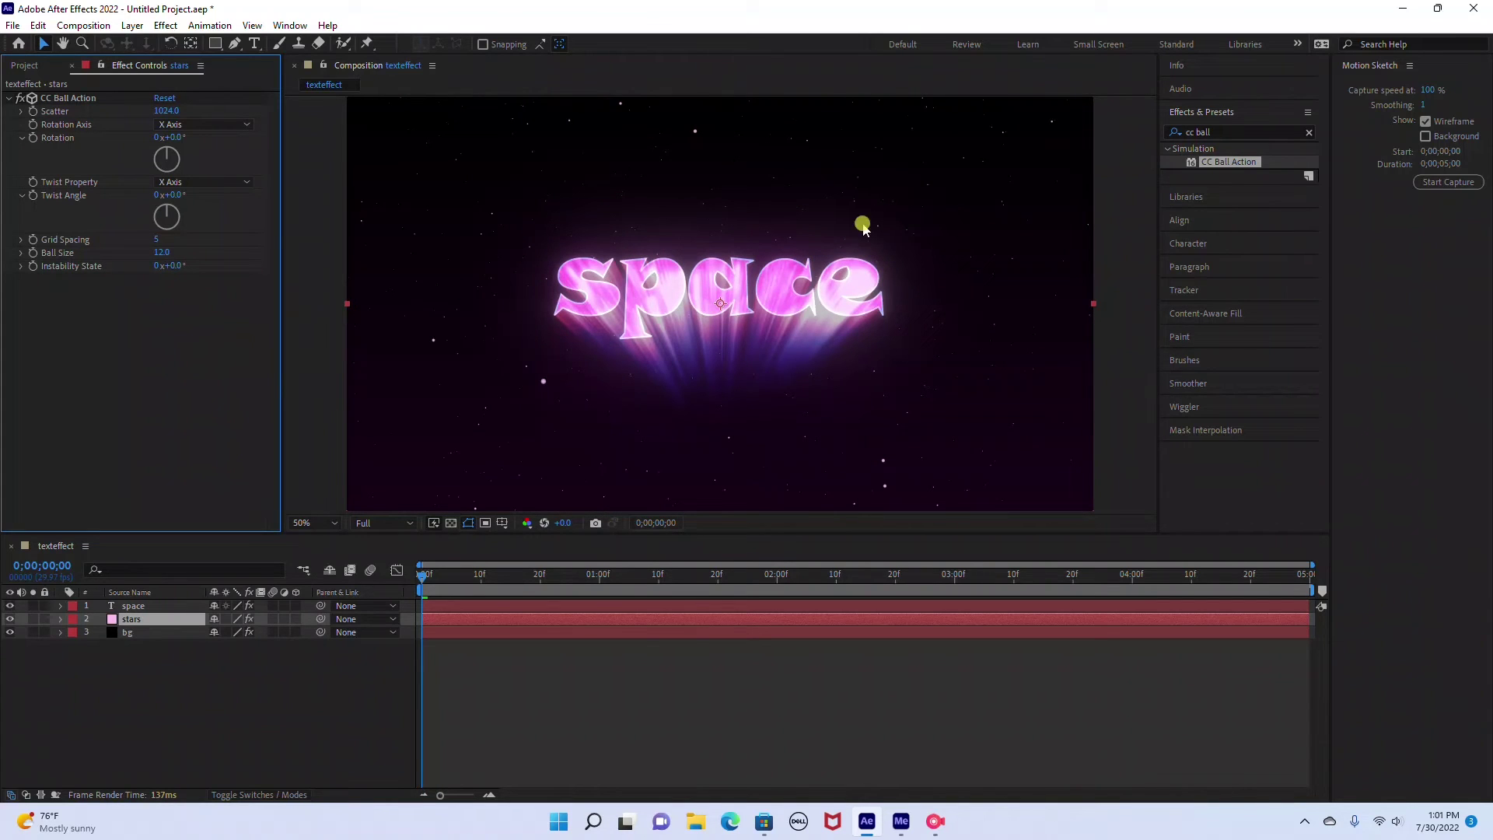
pyautogui.click(1309, 132)
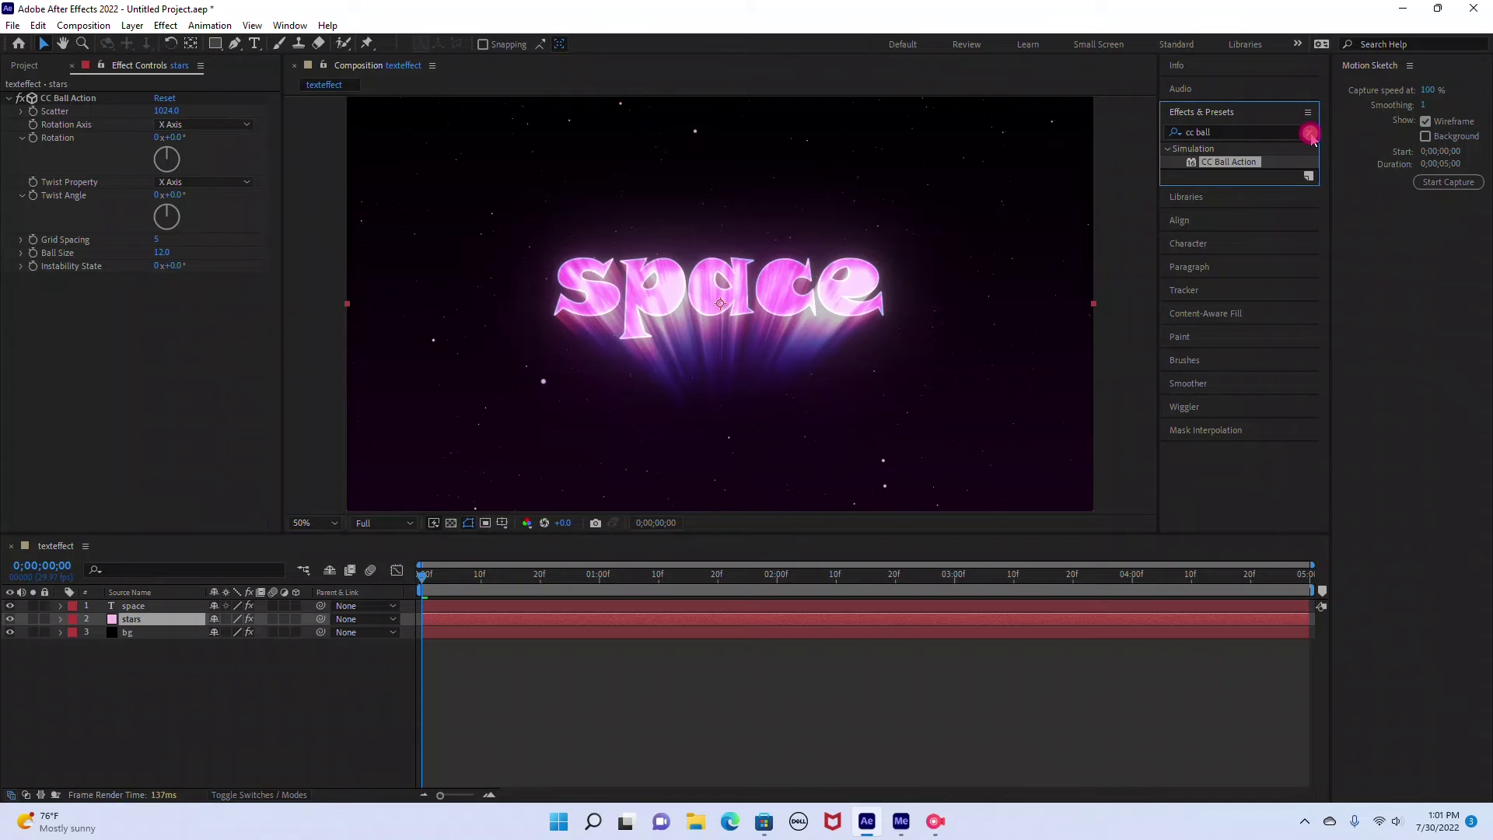
pyautogui.click(1209, 130)
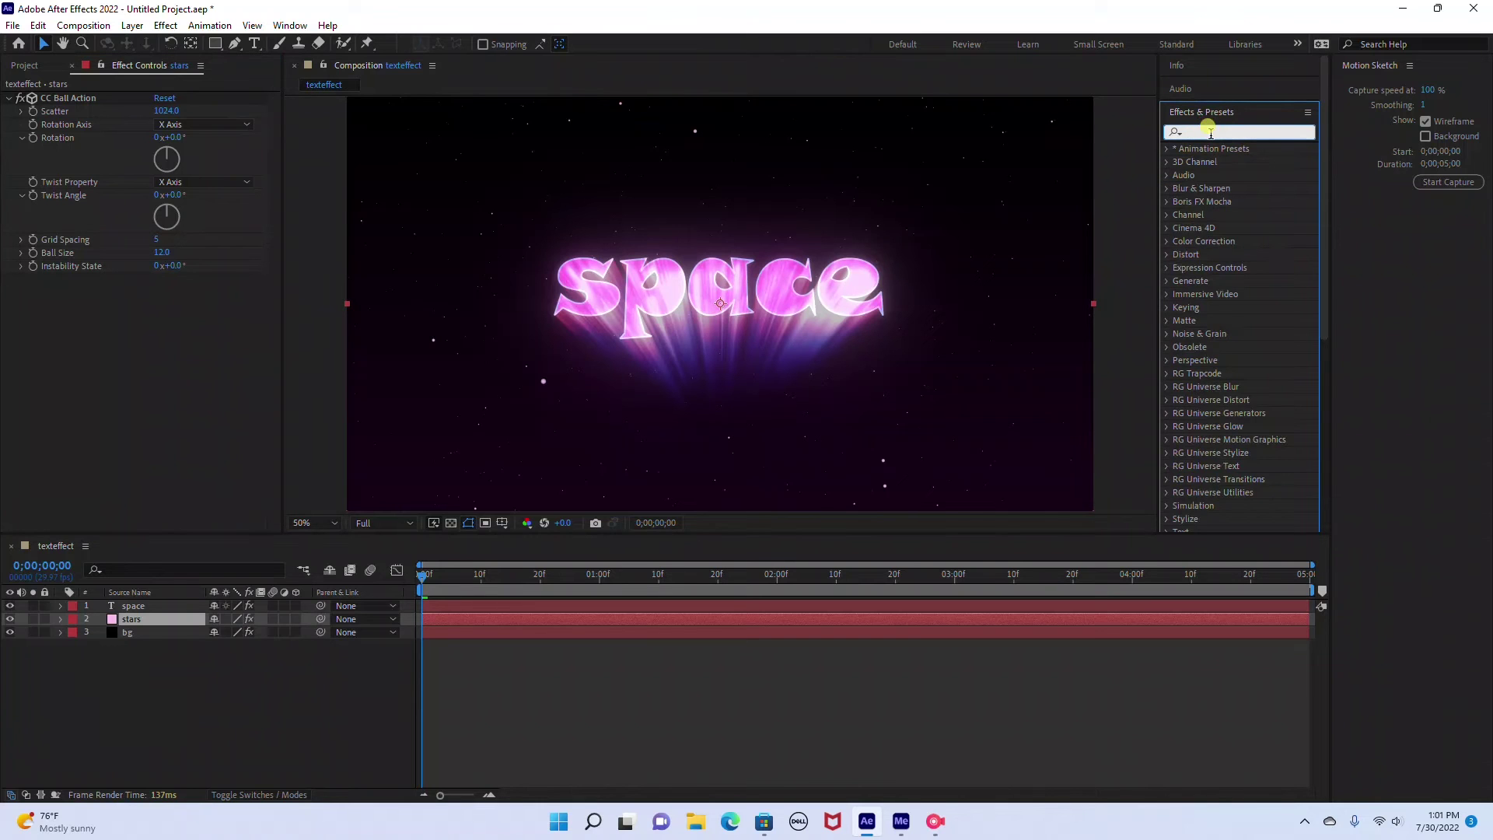
# Search 'glow', apply the Glow effect to the stars layer, and scrub to preview the shine
pyautogui.write('glow')
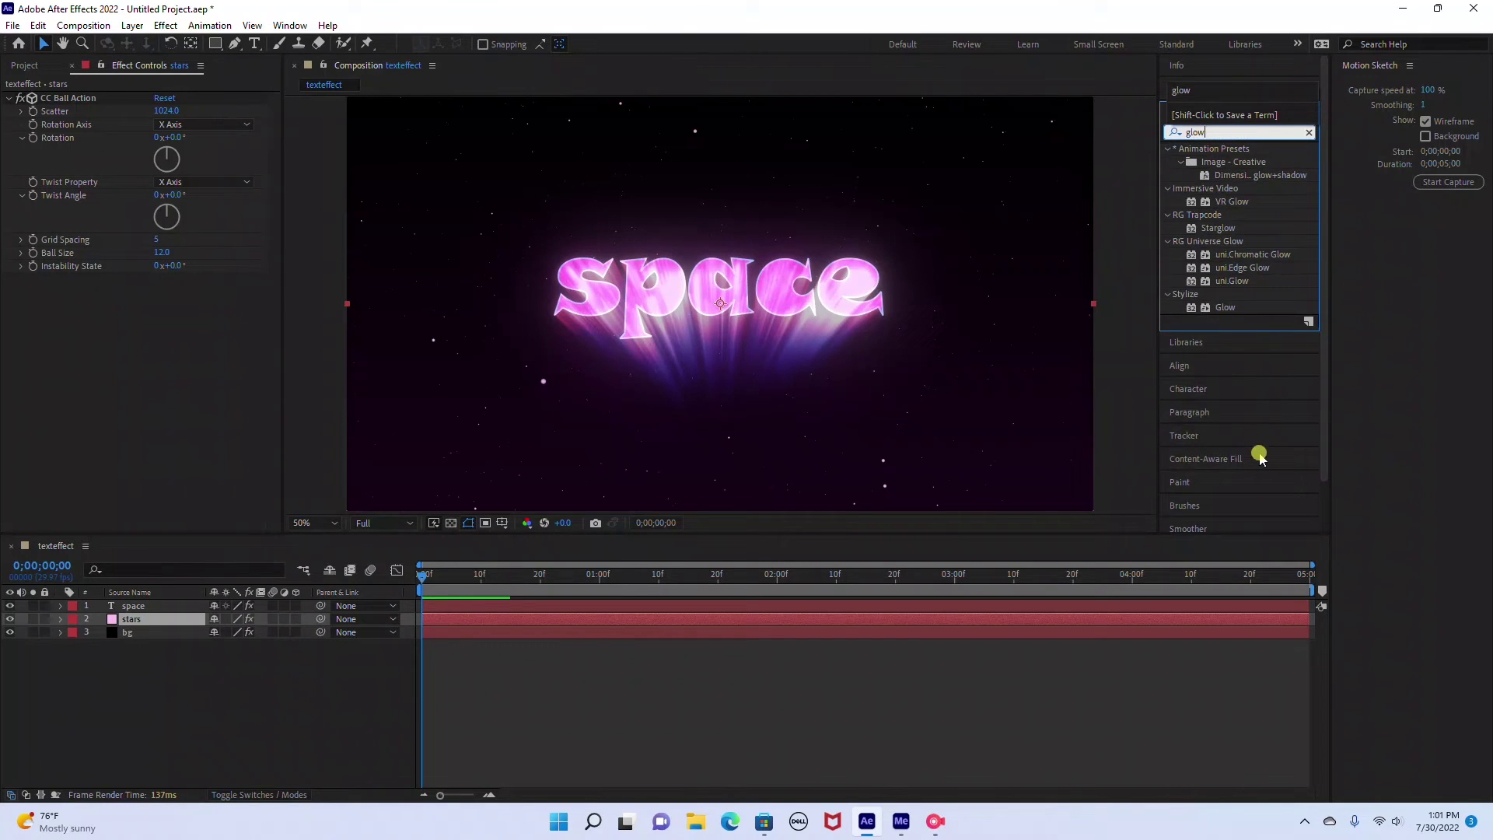
pyautogui.moveTo(1225, 307); pyautogui.dragTo(150, 619)
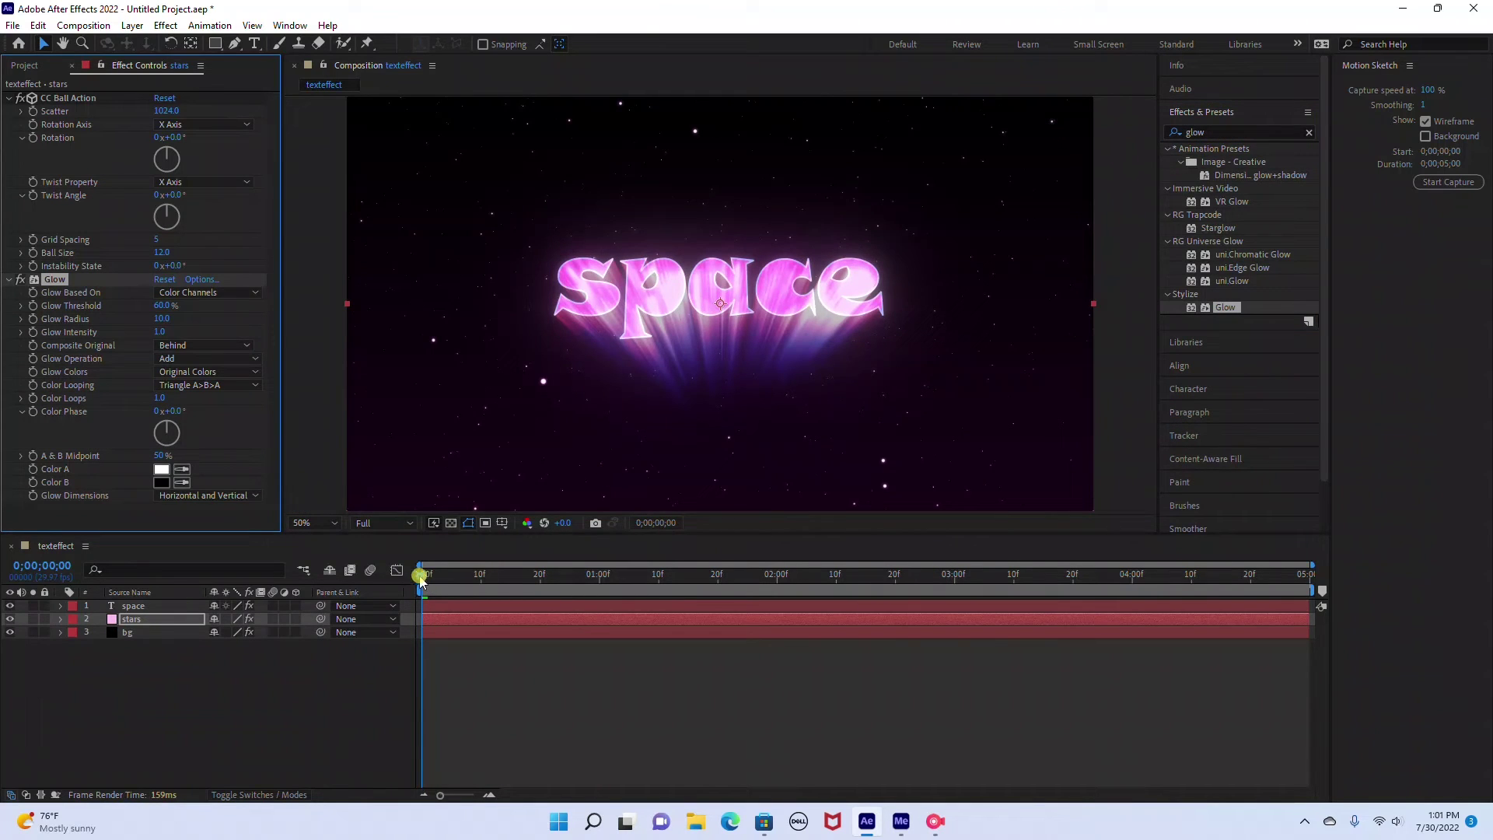
pyautogui.moveTo(422, 574); pyautogui.dragTo(292, 549)
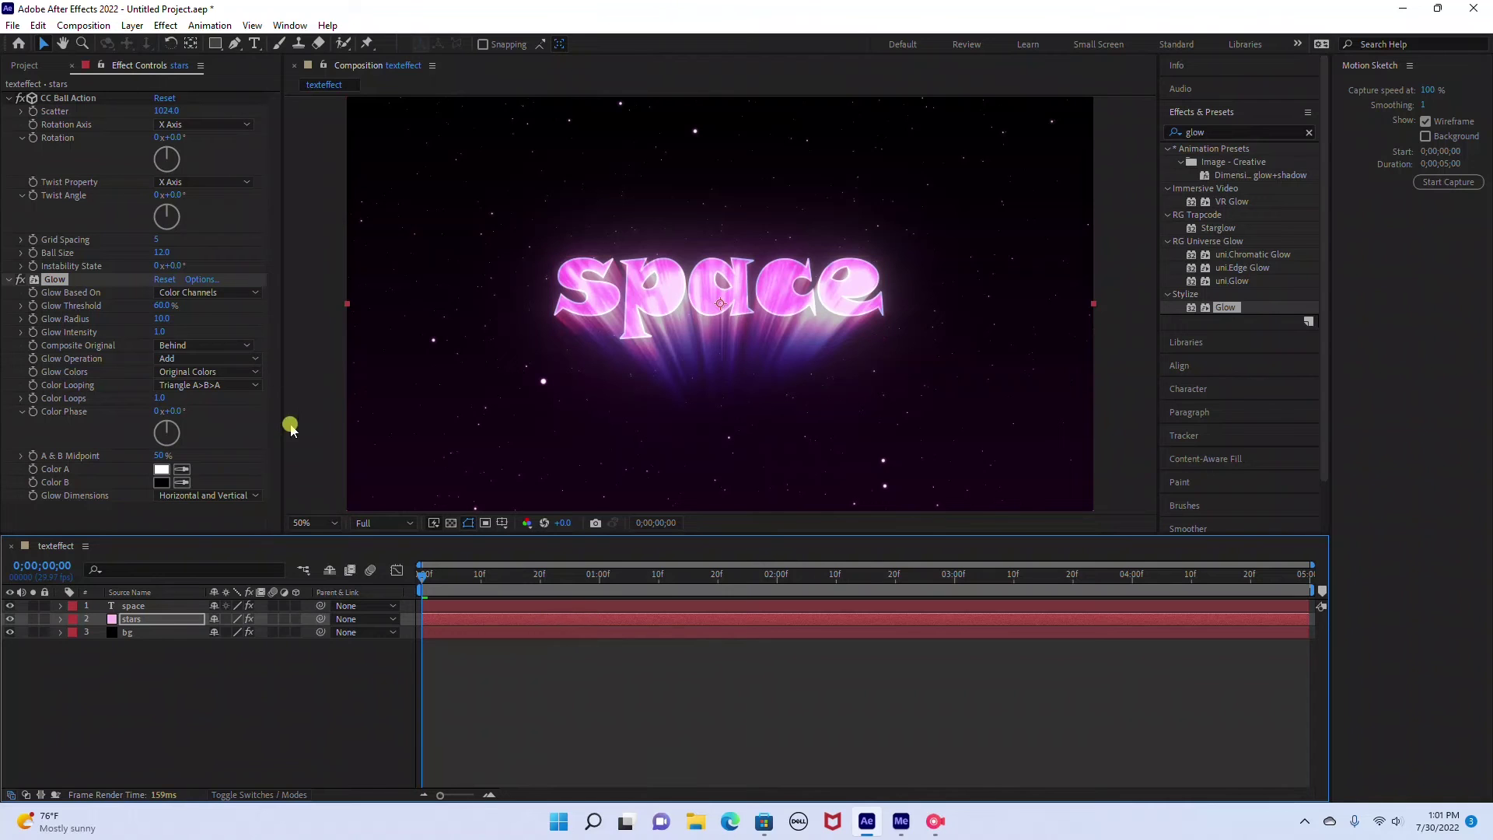
pyautogui.moveTo(424, 577); pyautogui.dragTo(964, 587)
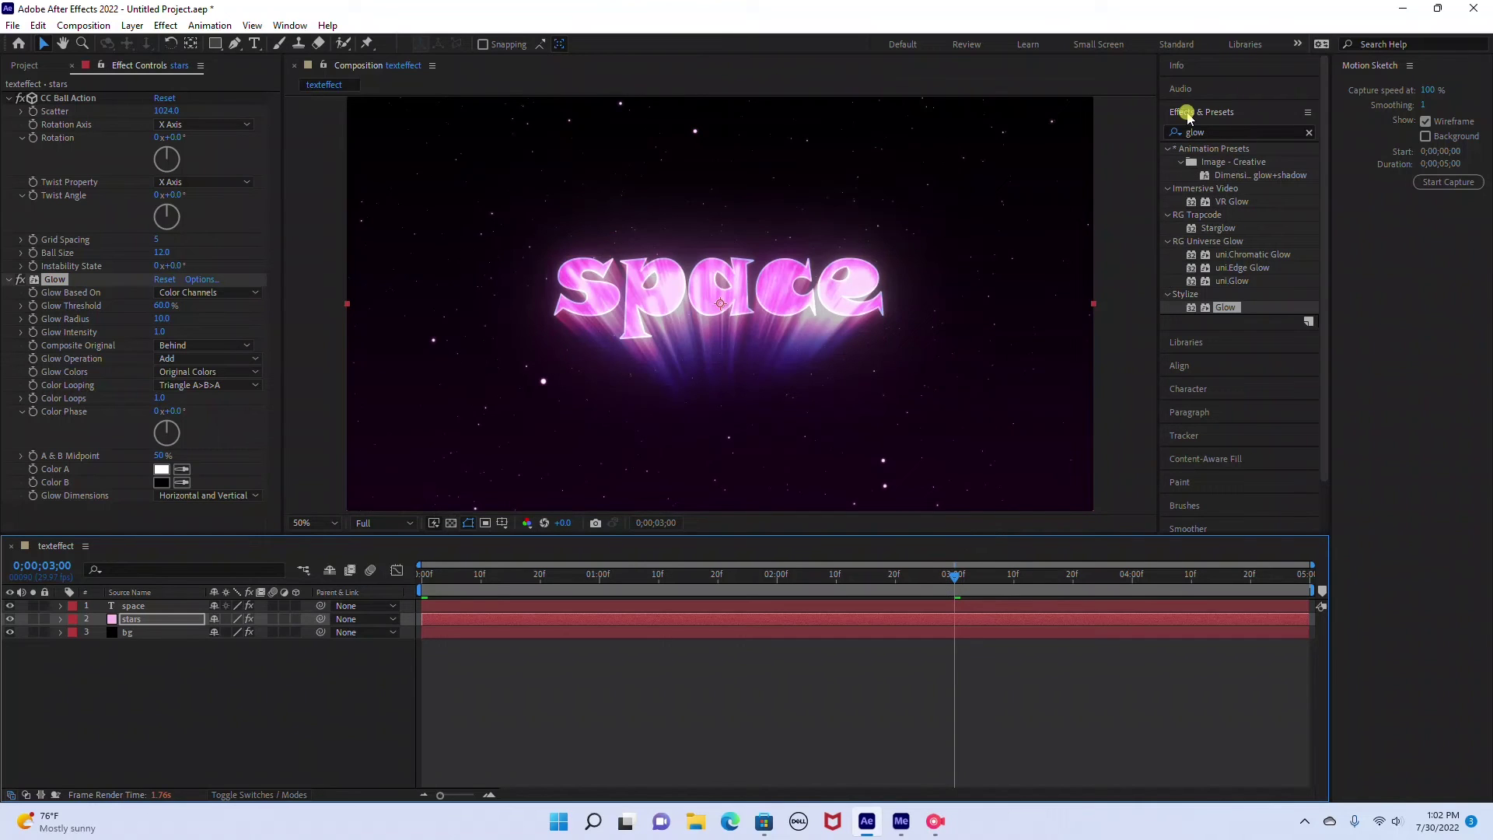
# Clear the glow search and locate the Text > Scale > Zoom Forward animation preset
pyautogui.click(1309, 132)
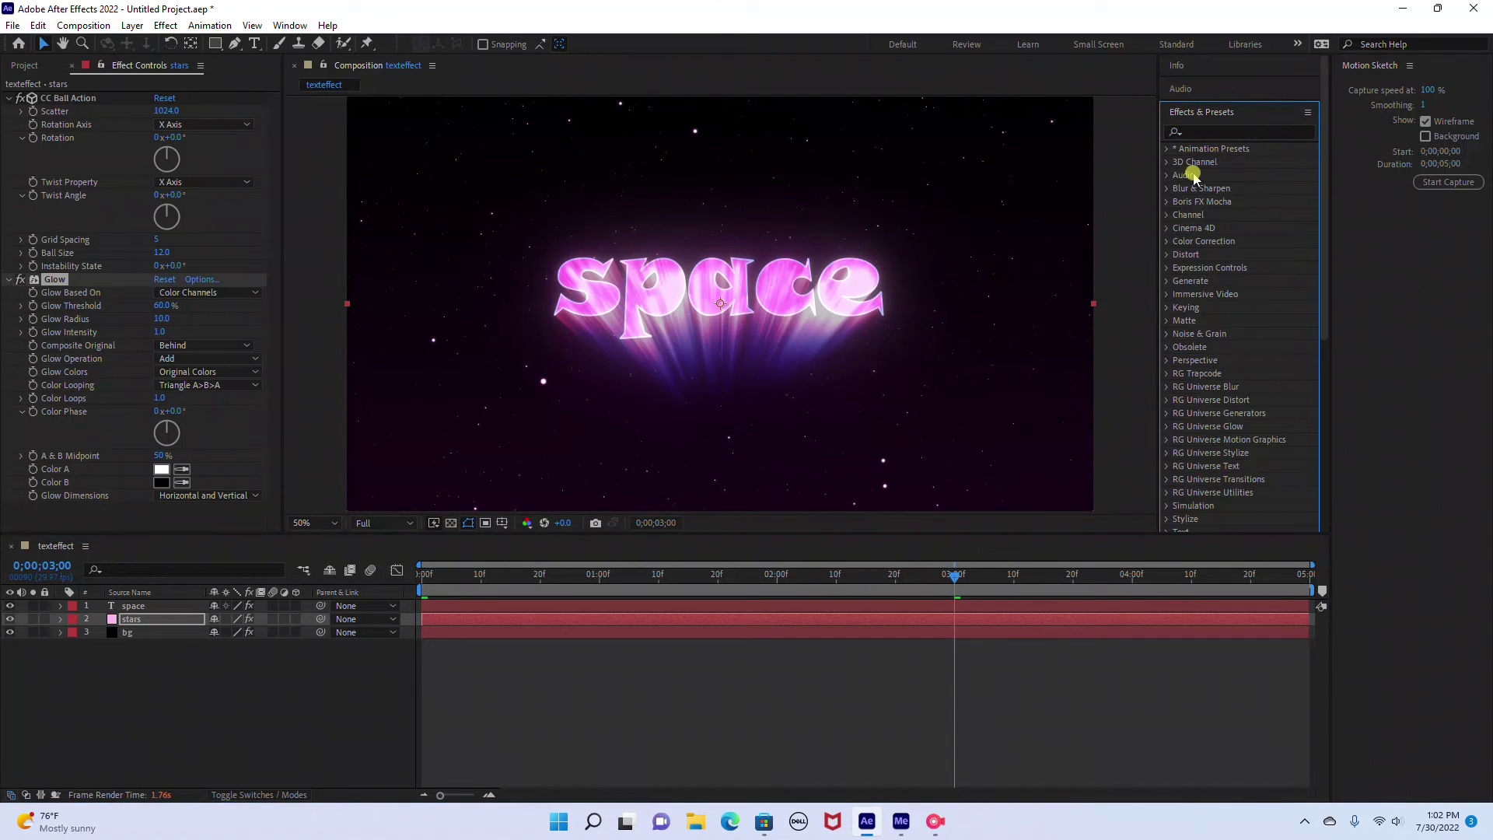
pyautogui.click(1167, 149)
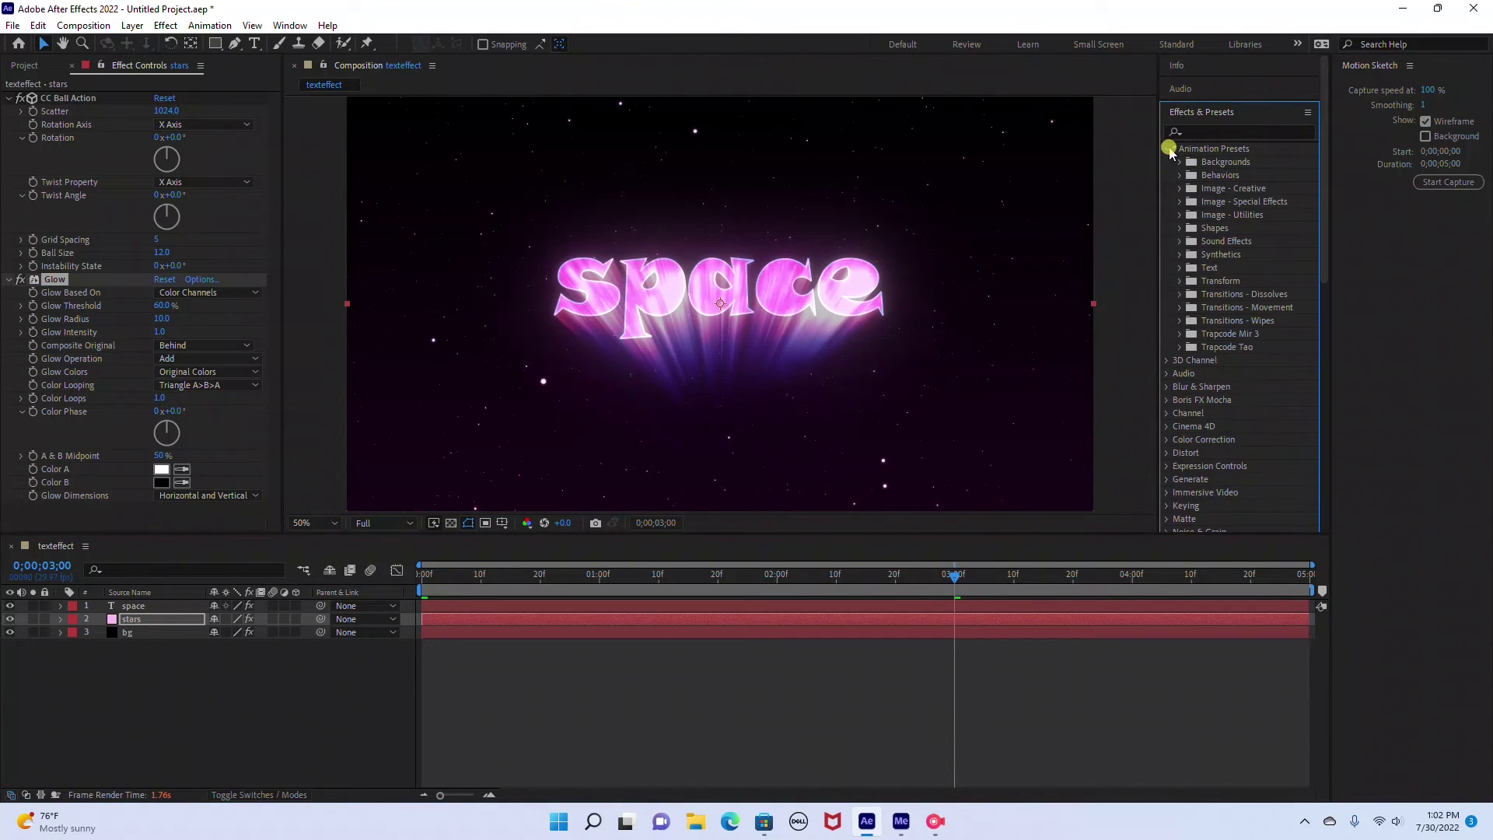
pyautogui.click(1180, 269)
pyautogui.scroll(-2, 1180, 306)
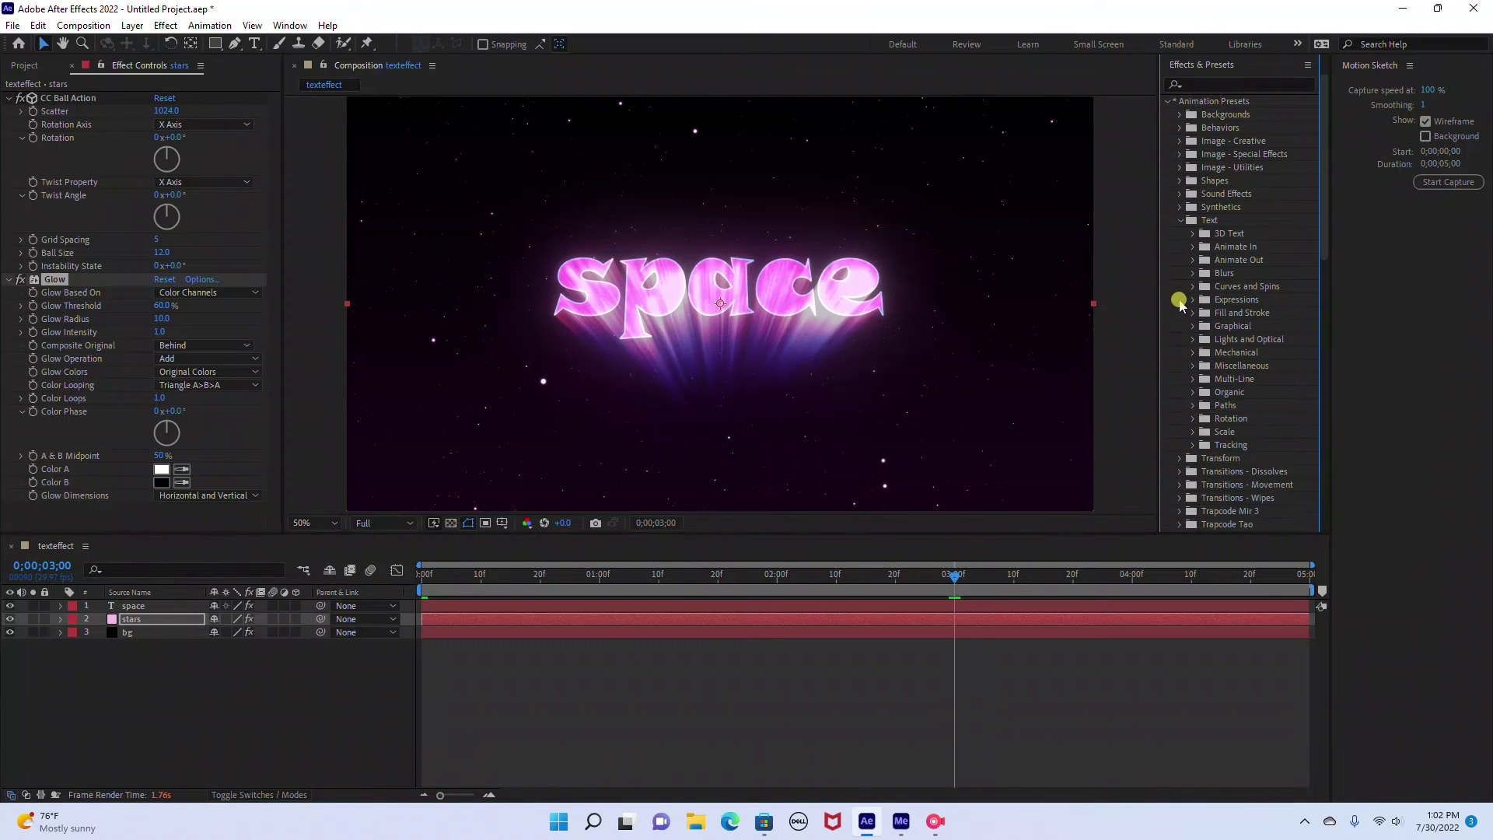
pyautogui.click(1191, 433)
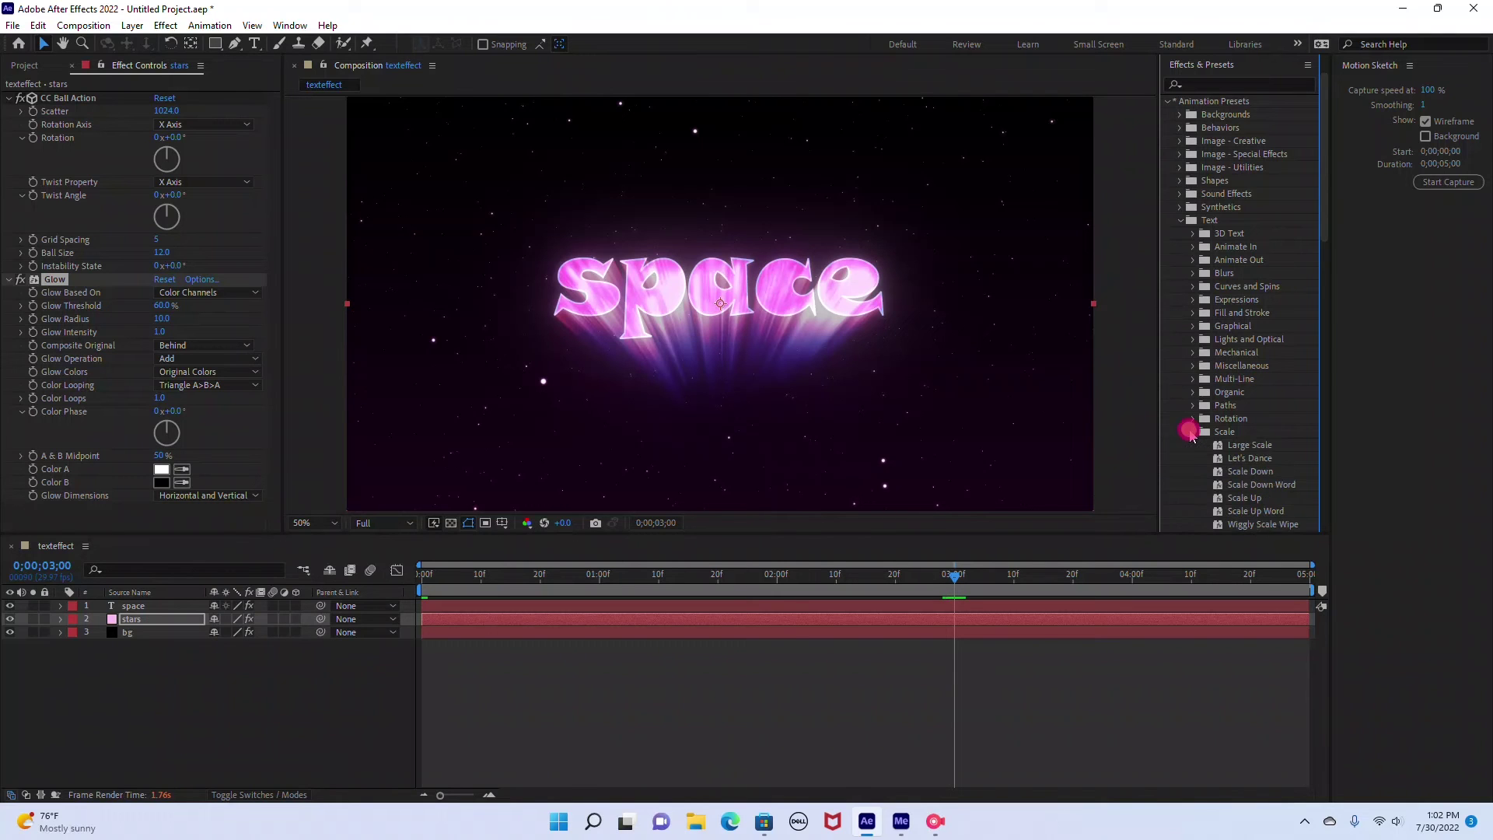
pyautogui.scroll(-4, 1202, 434)
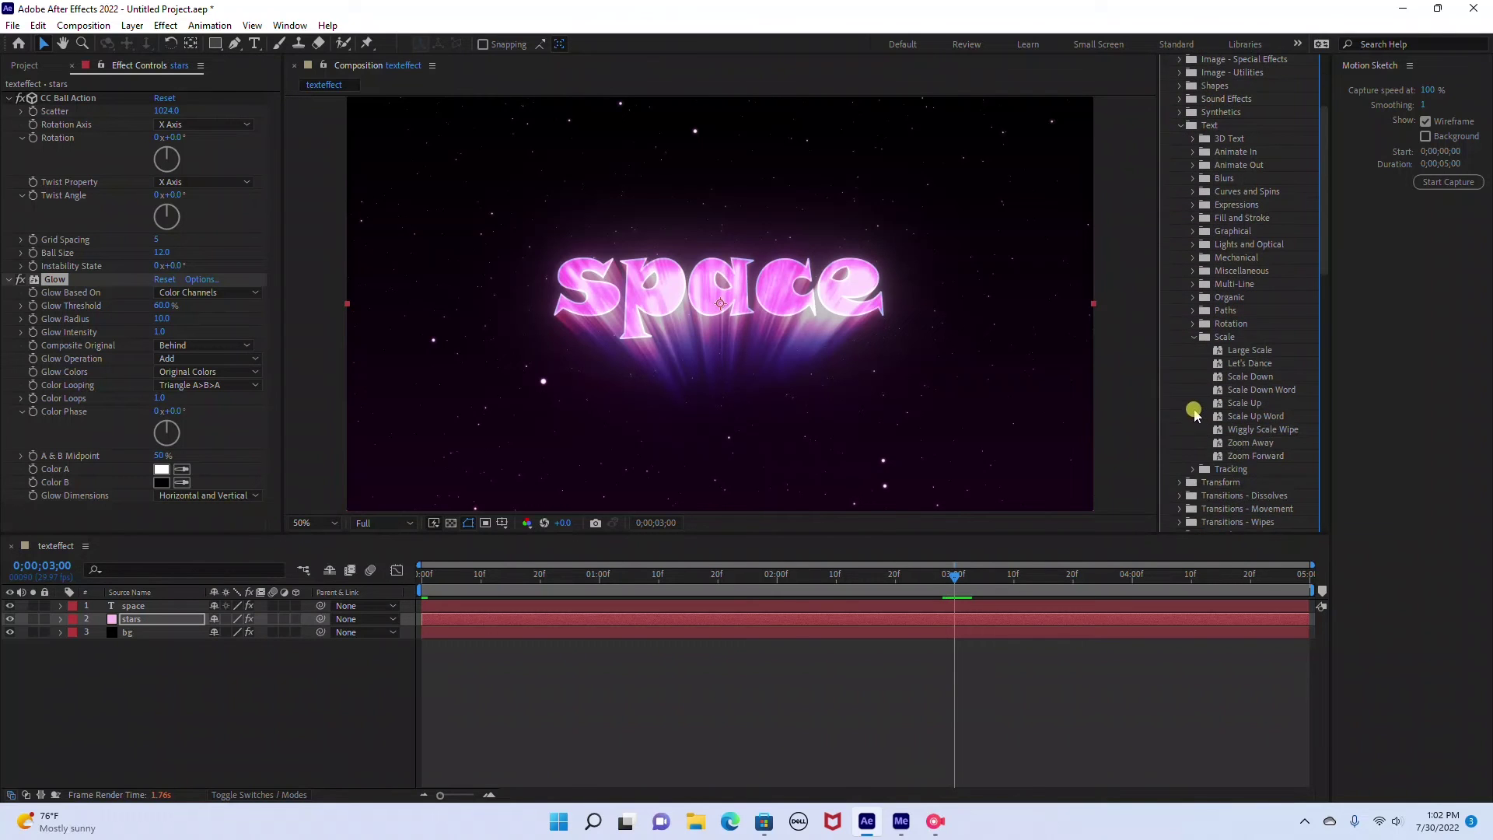
pyautogui.click(1246, 457)
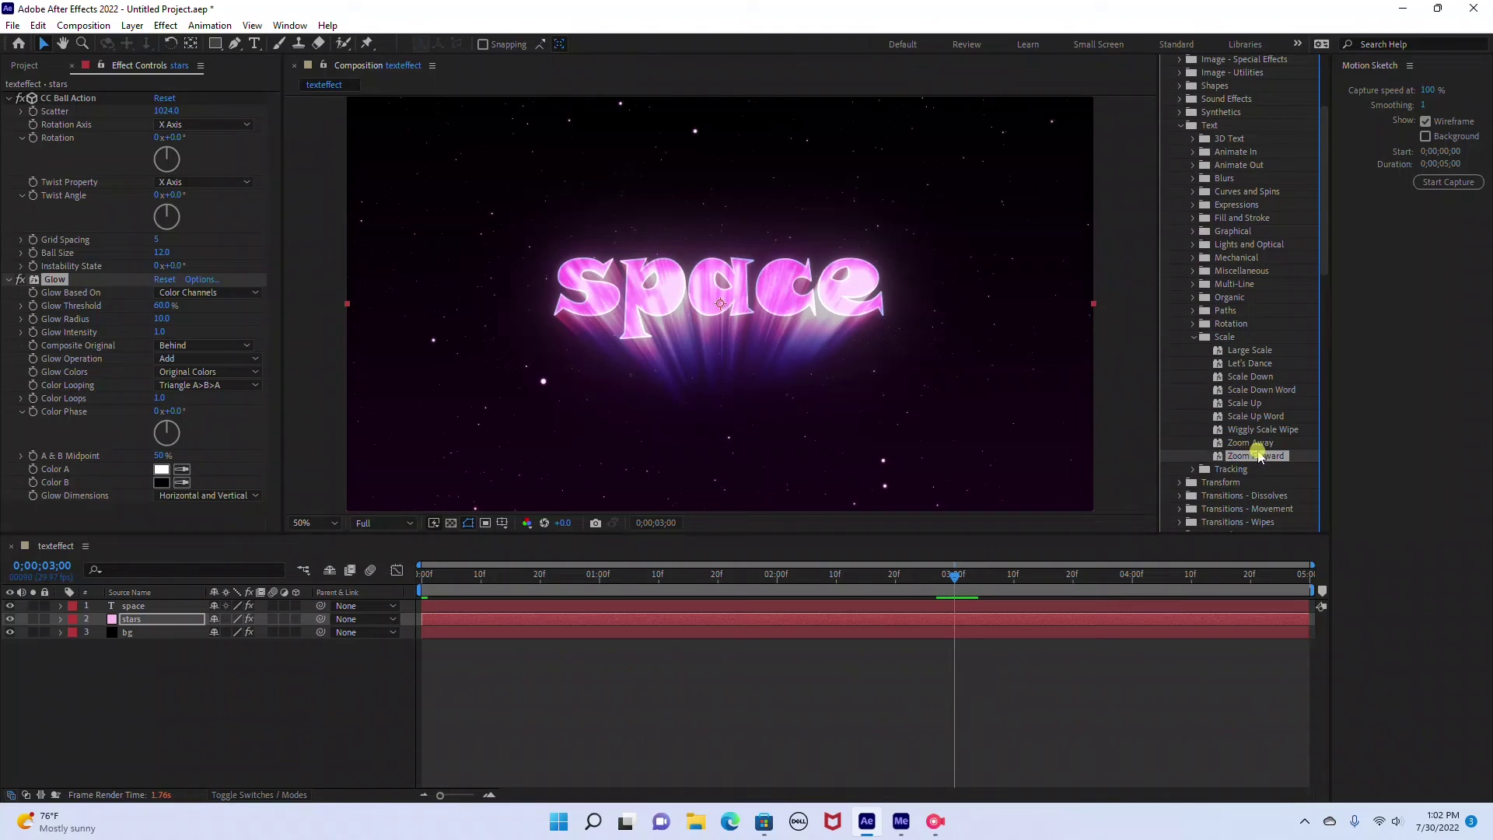
# Apply Zoom Forward to the space text layer and scrub later to check the animation
pyautogui.moveTo(1260, 461); pyautogui.dragTo(148, 609)
pyautogui.click(163, 604)
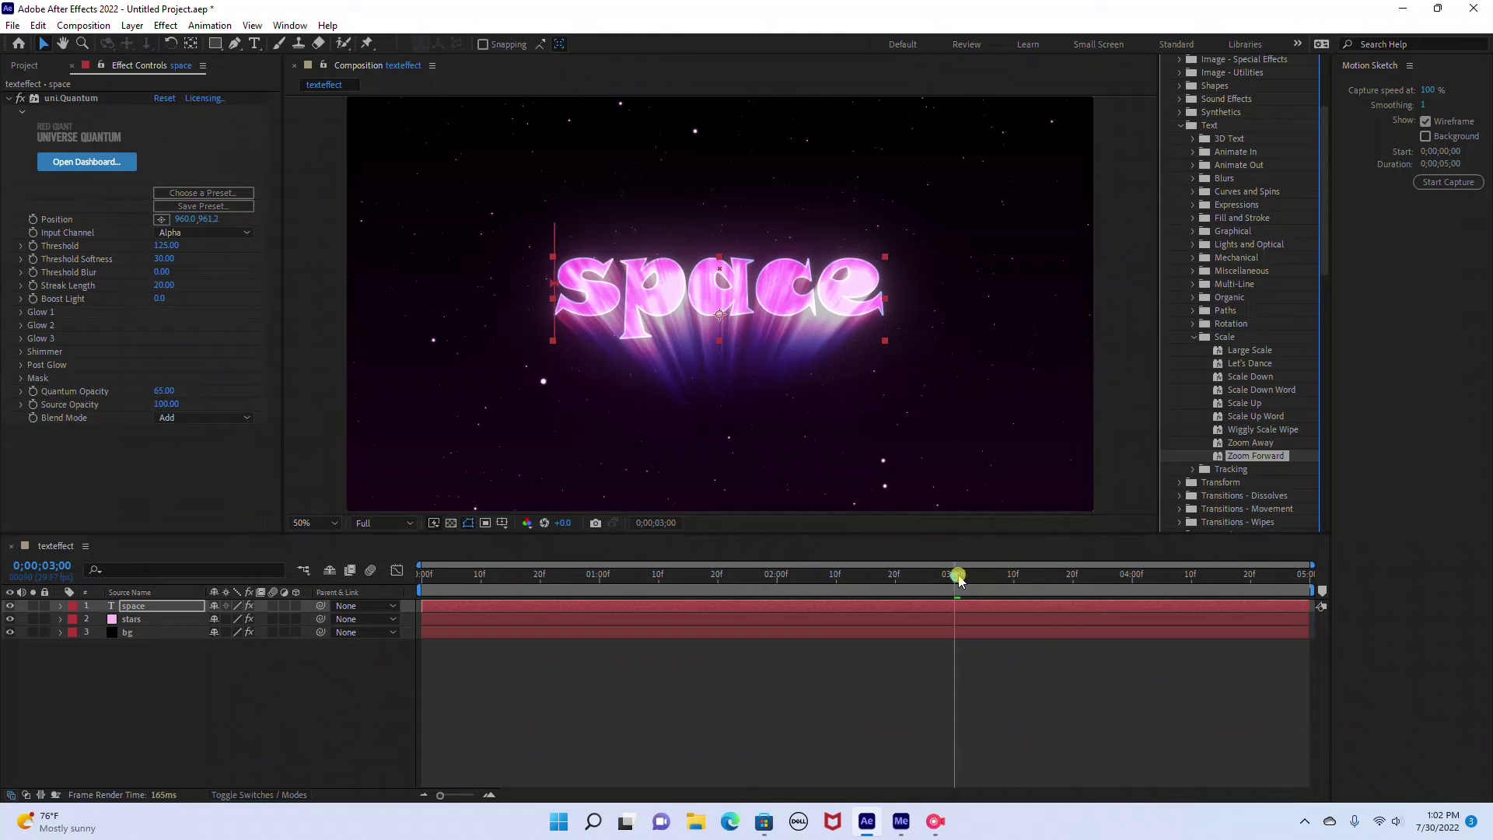
pyautogui.moveTo(957, 579); pyautogui.dragTo(697, 588)
# Try Streak Length values of 25 and 15, then settle back on 20
pyautogui.click(854, 575)
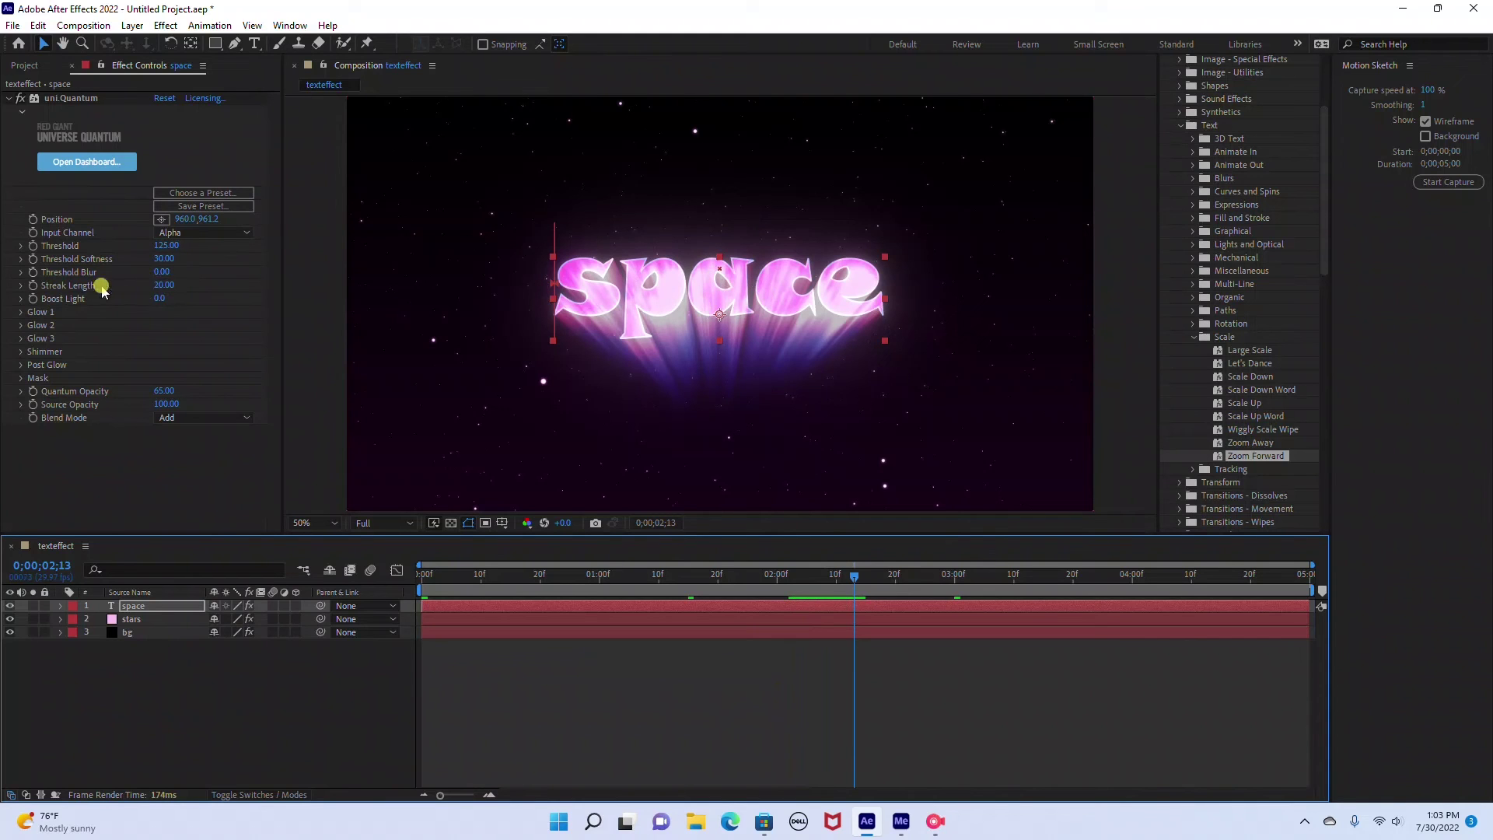
pyautogui.click(164, 284)
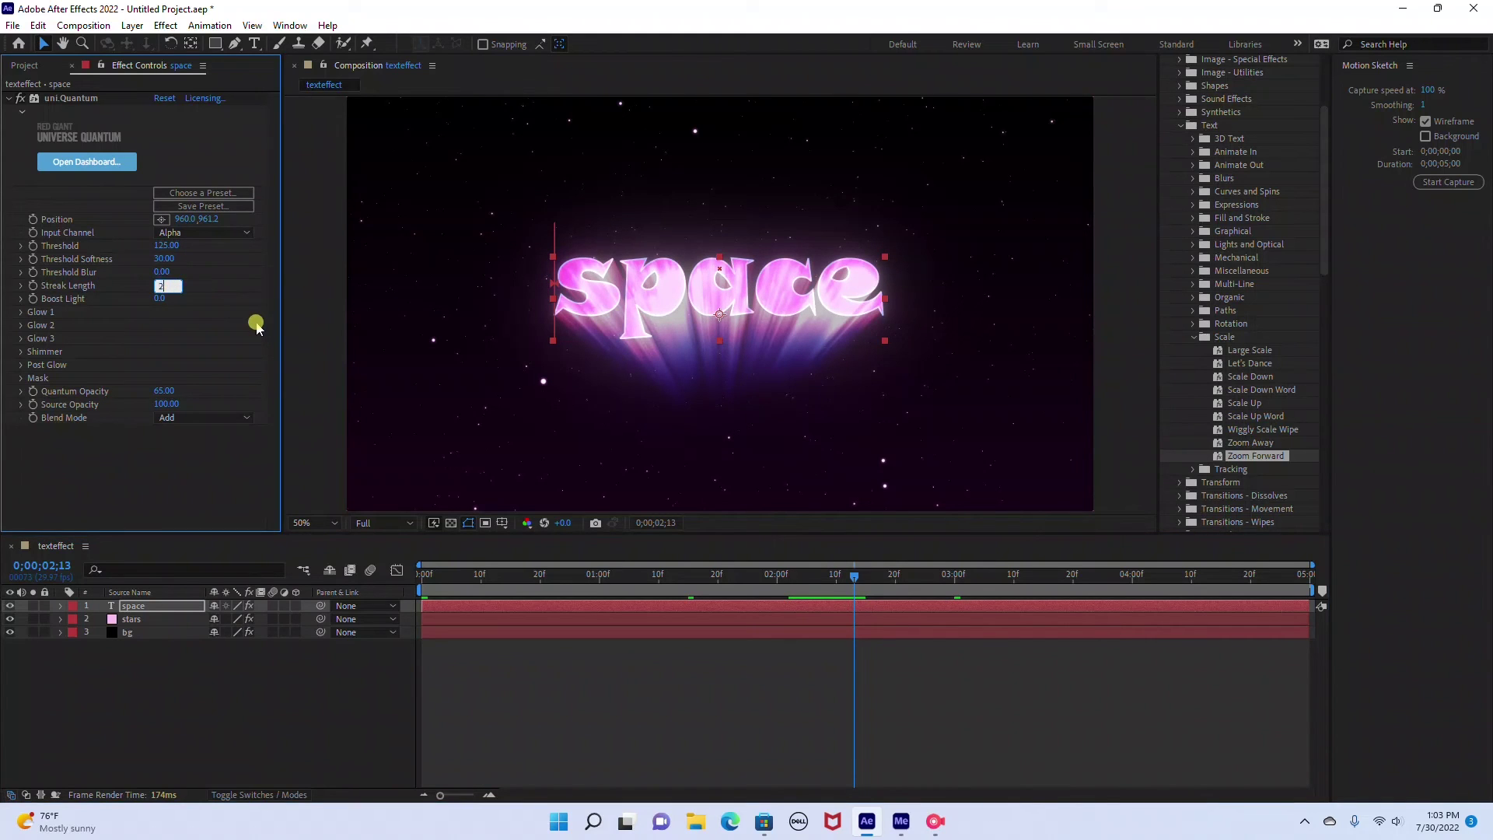
pyautogui.press('Return')
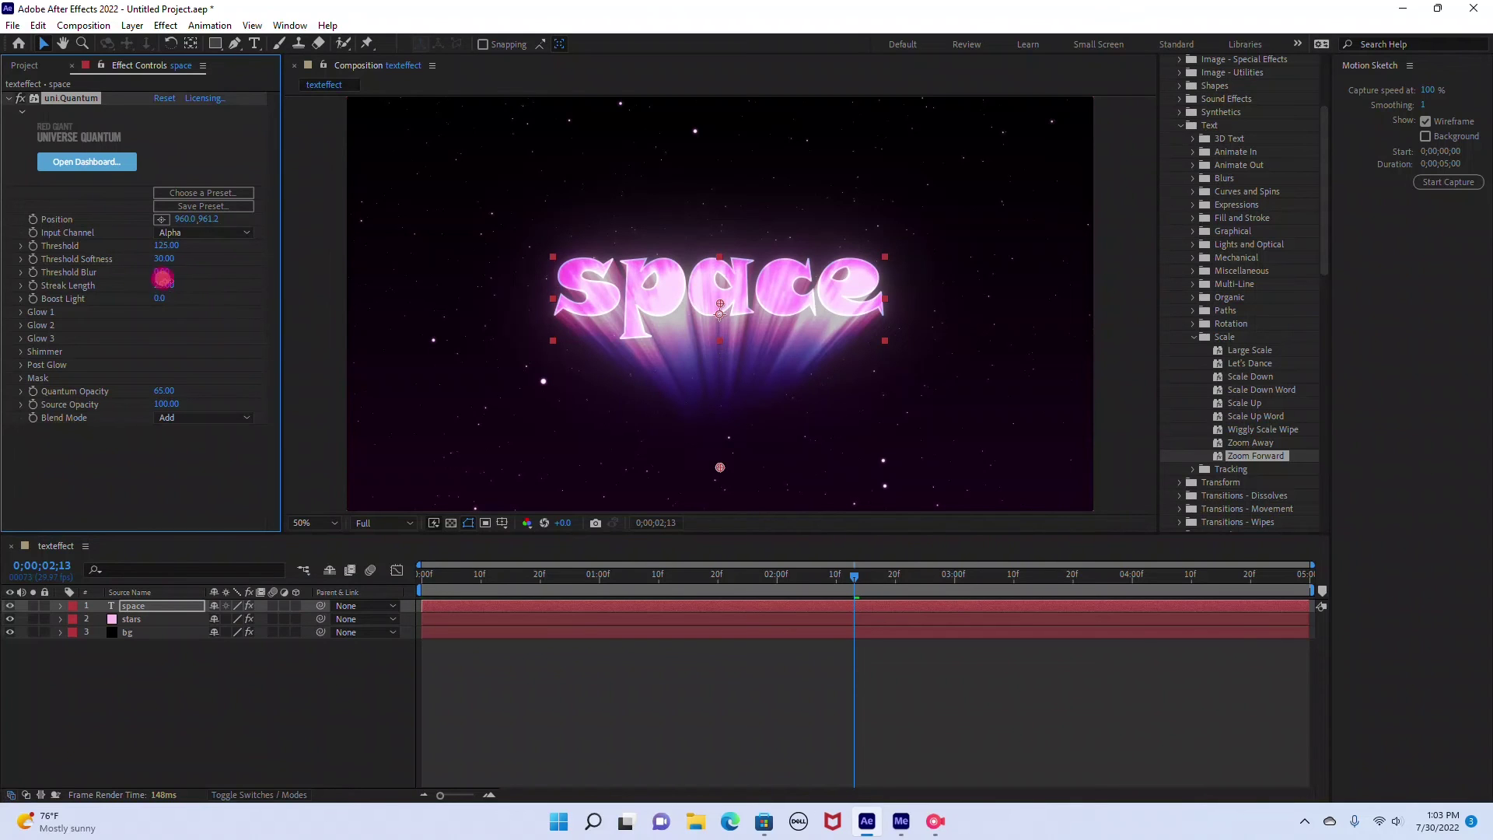
pyautogui.click(164, 283)
pyautogui.write('15')
pyautogui.press('Return')
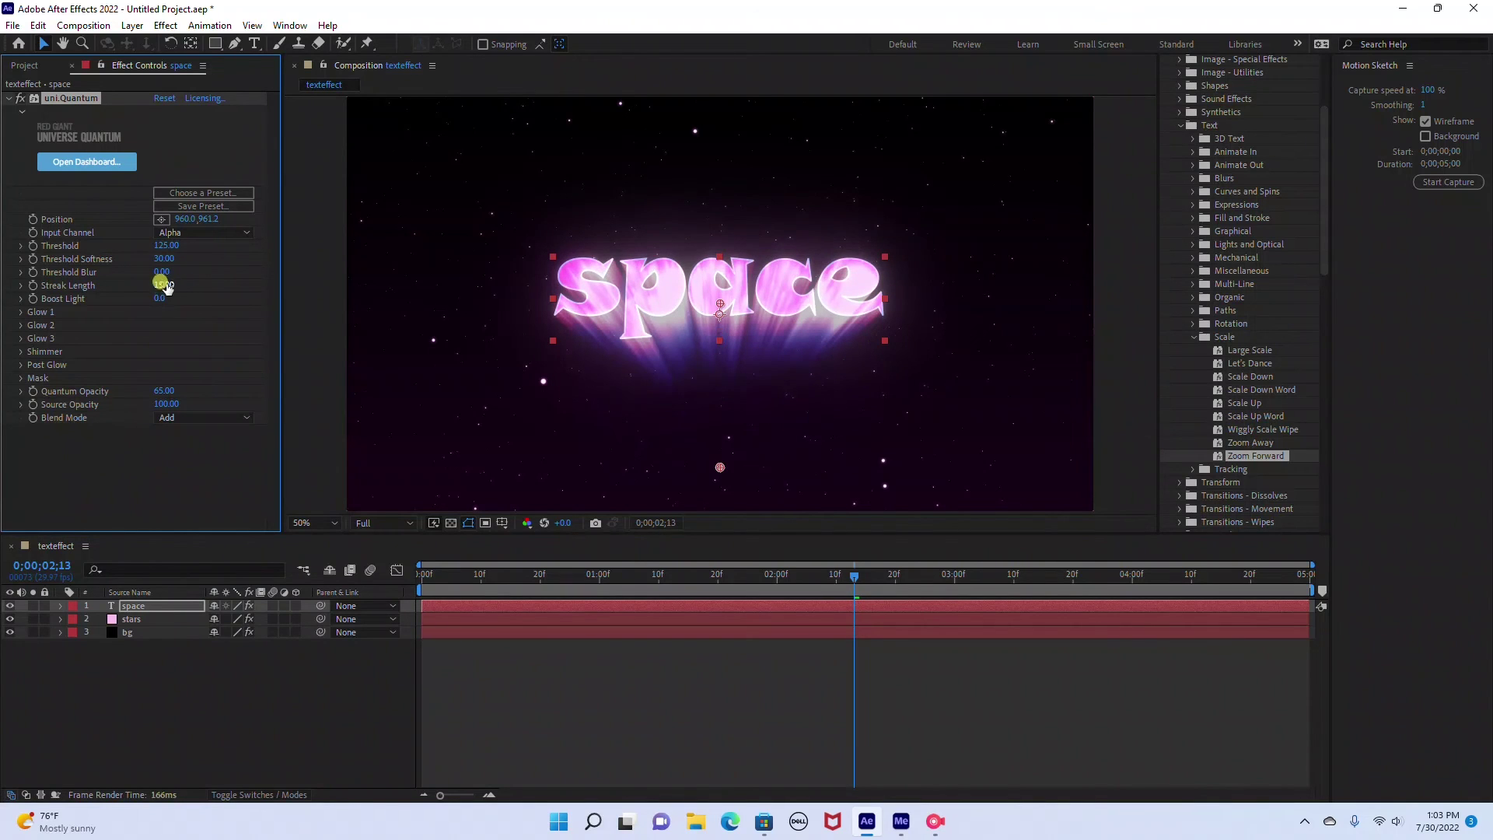
pyautogui.click(165, 285)
pyautogui.write('20')
pyautogui.press('Return')
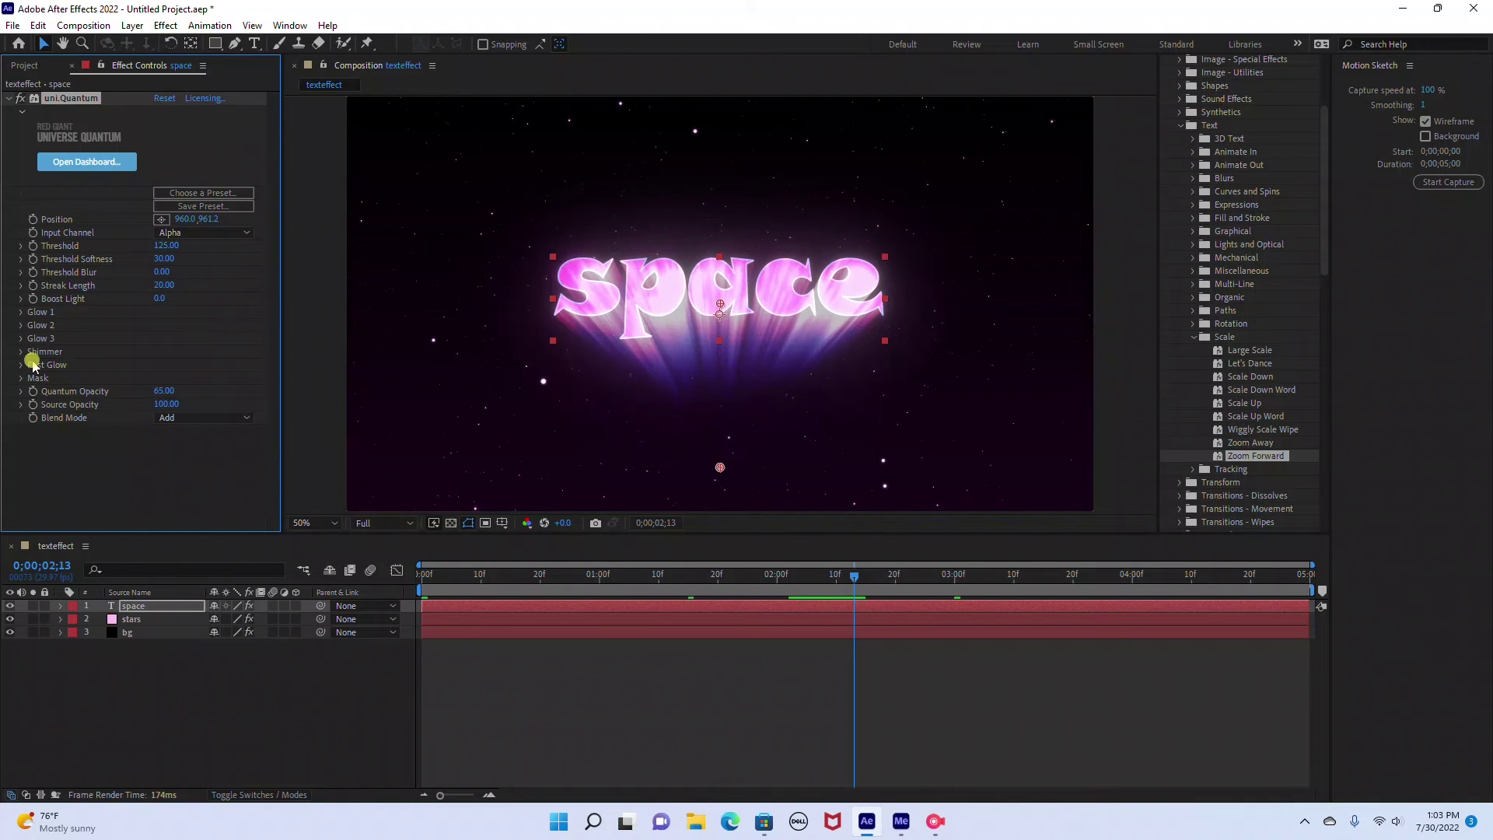
# Raise the Glow 1 Length to 67 and scrub the timeline to preview the zoom animation
pyautogui.click(21, 312)
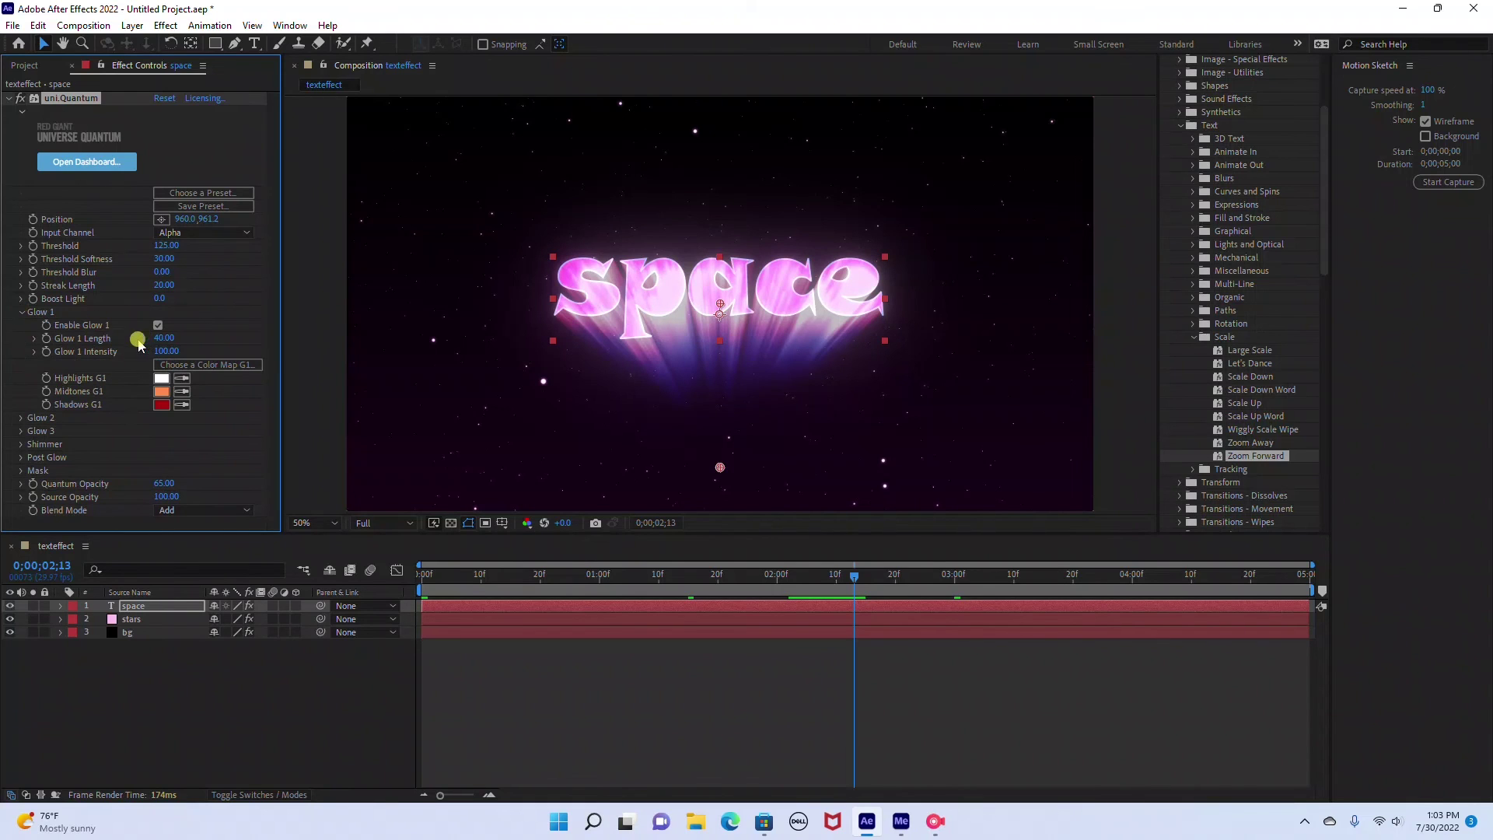
pyautogui.moveTo(161, 339)
pyautogui.mouseDown()
pyautogui.moveTo(186, 336)
pyautogui.moveTo(168, 364)
pyautogui.mouseUp()
pyautogui.click(163, 339)
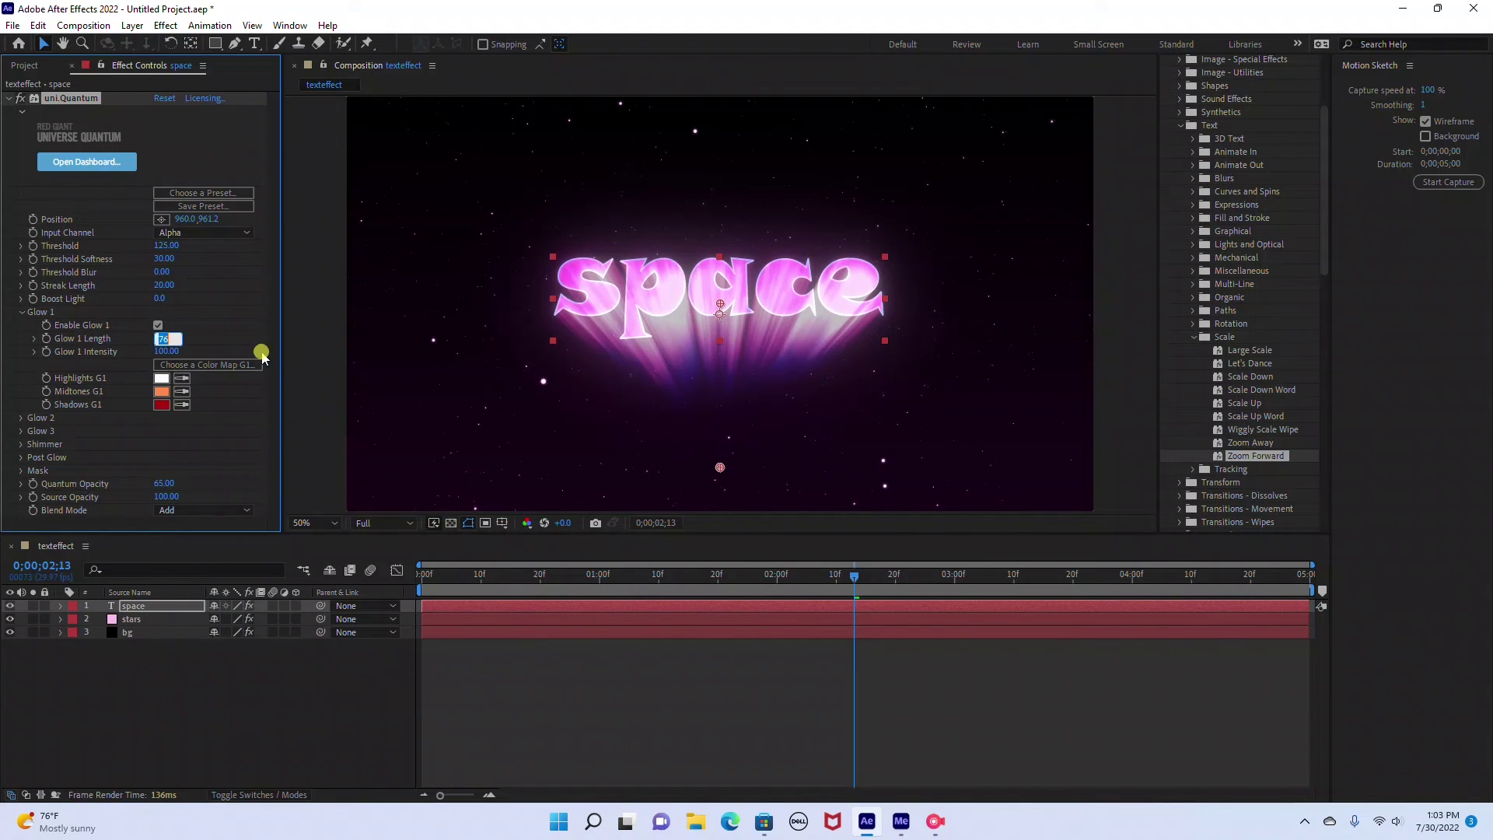
pyautogui.press('Return')
pyautogui.click(20, 312)
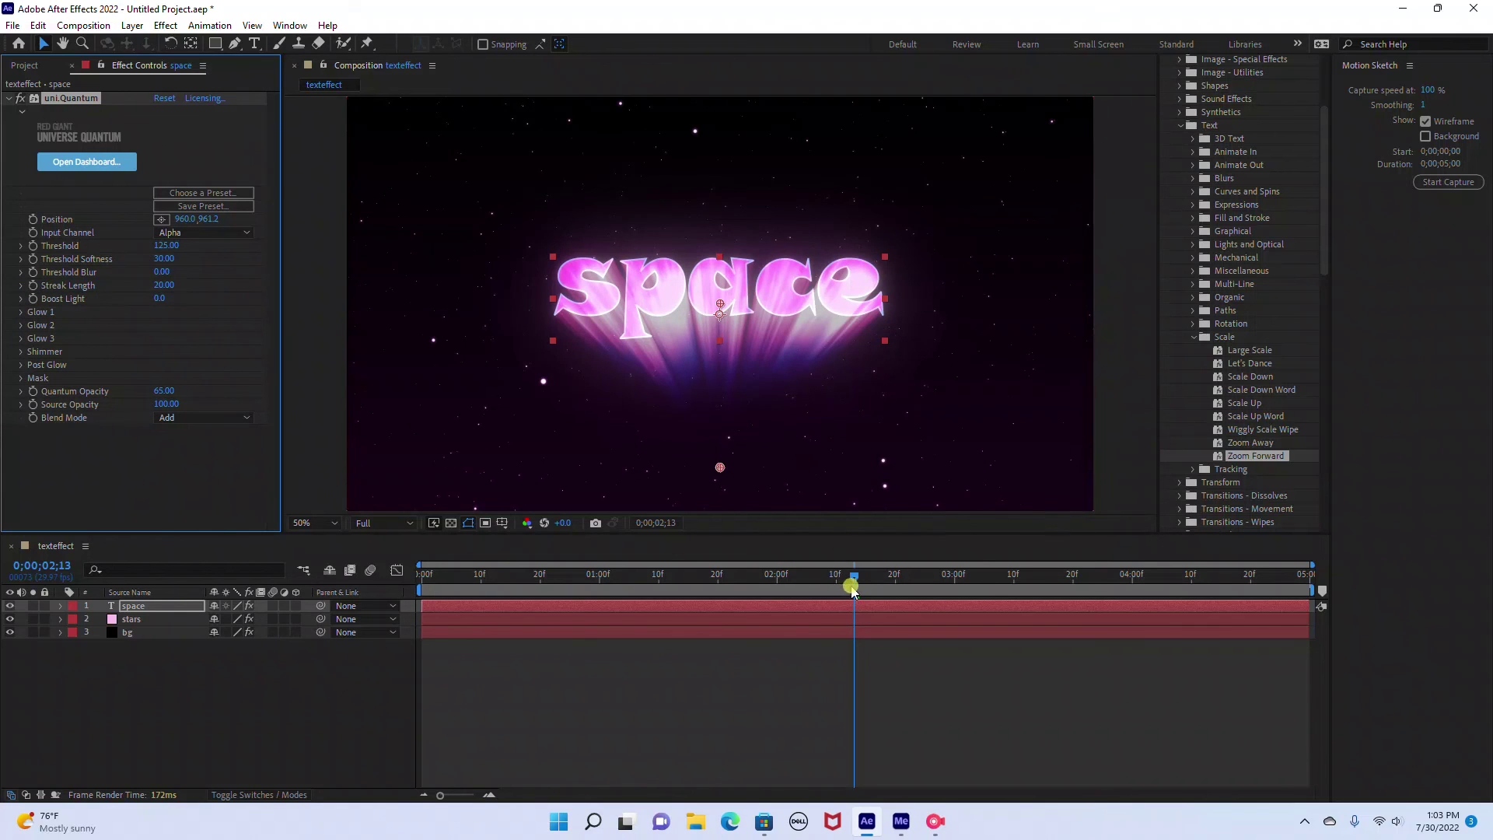
pyautogui.moveTo(854, 577); pyautogui.dragTo(410, 580)
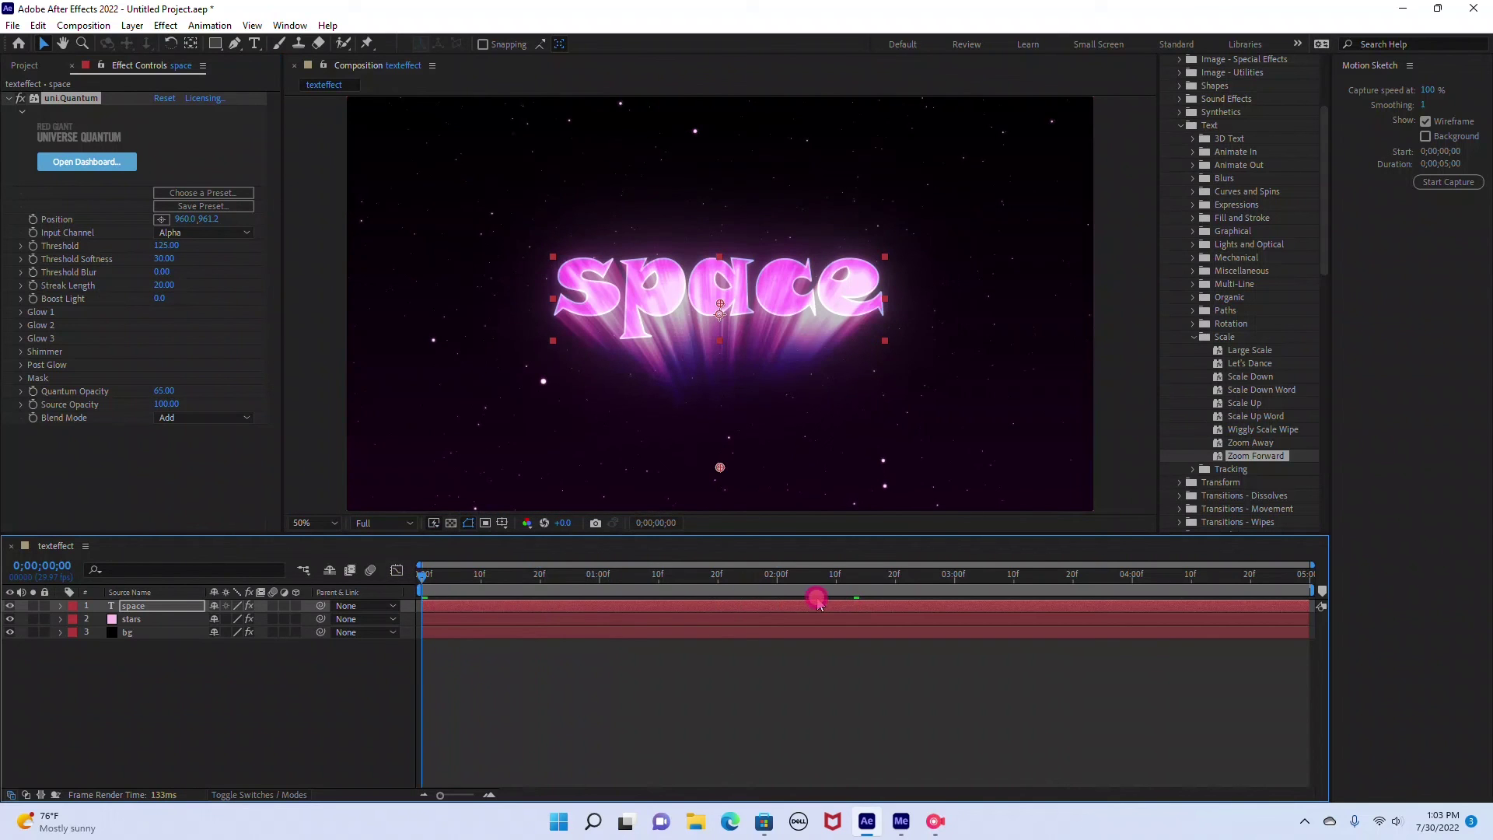
pyautogui.moveTo(422, 575); pyautogui.dragTo(847, 570)
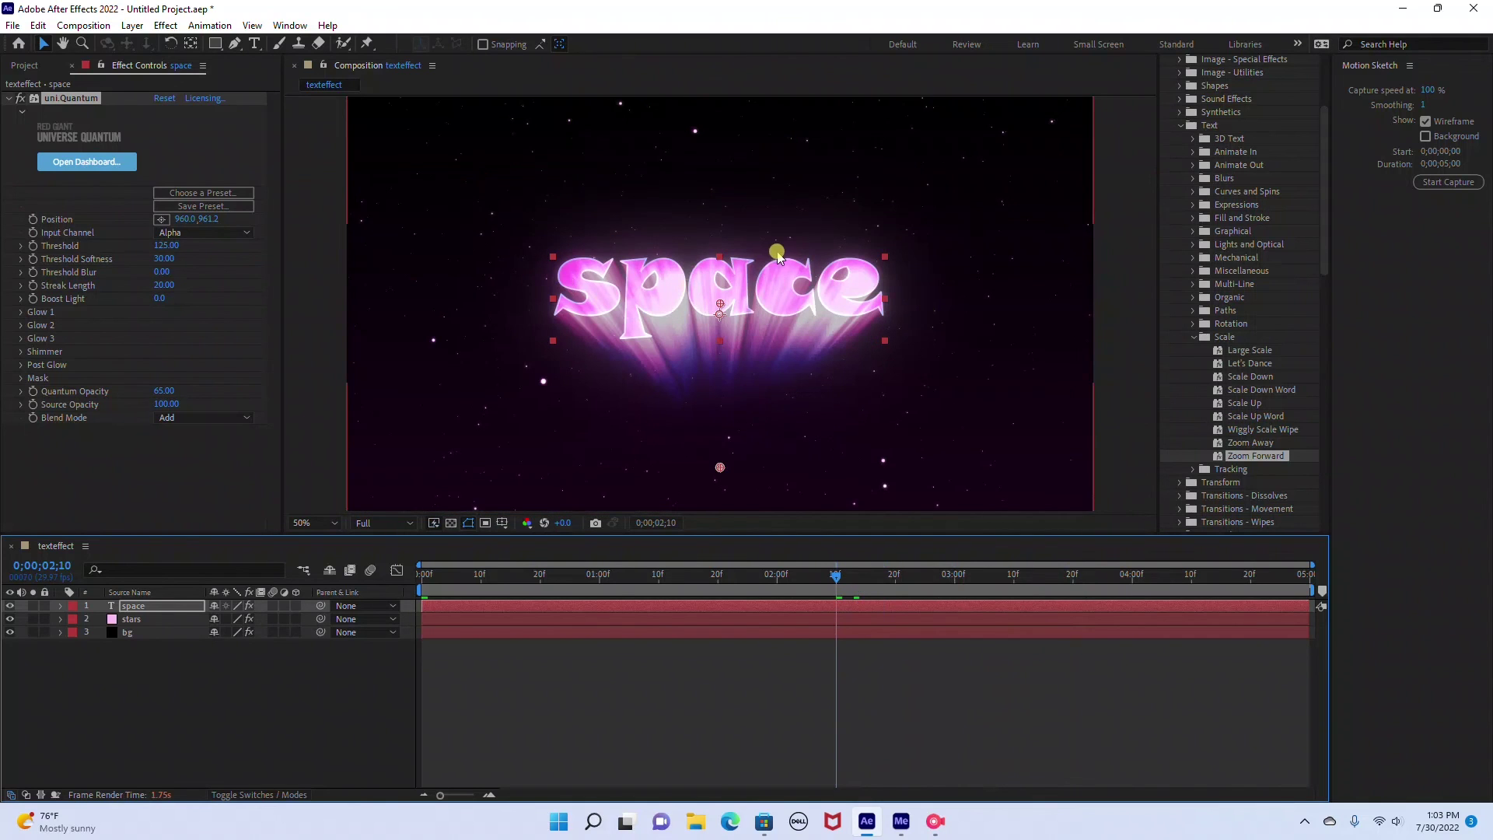
# Deselect the layers and add the texteffect composition to the Adobe Media Encoder queue
pyautogui.click(325, 163)
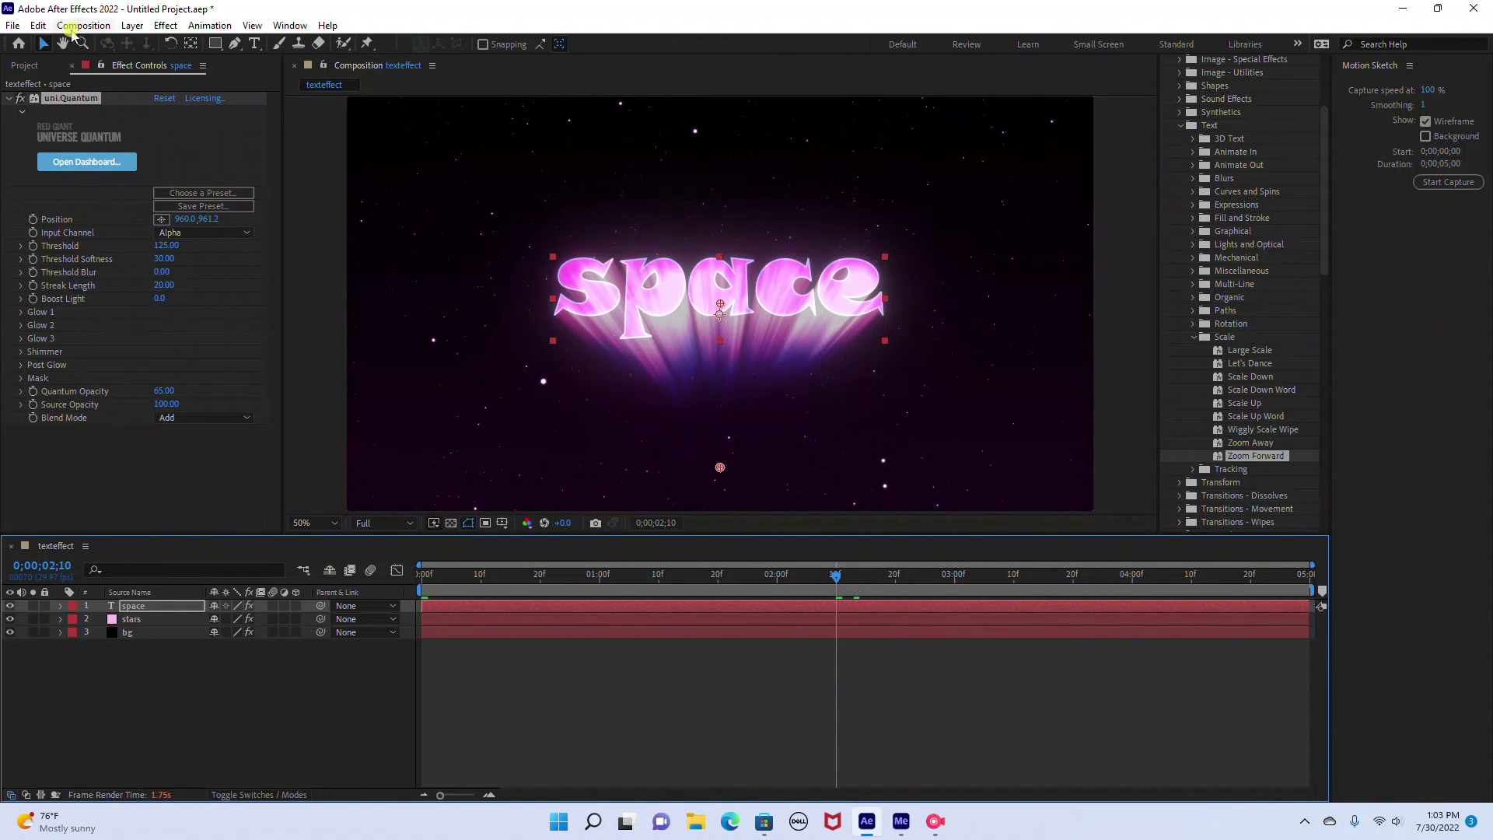
pyautogui.click(14, 26)
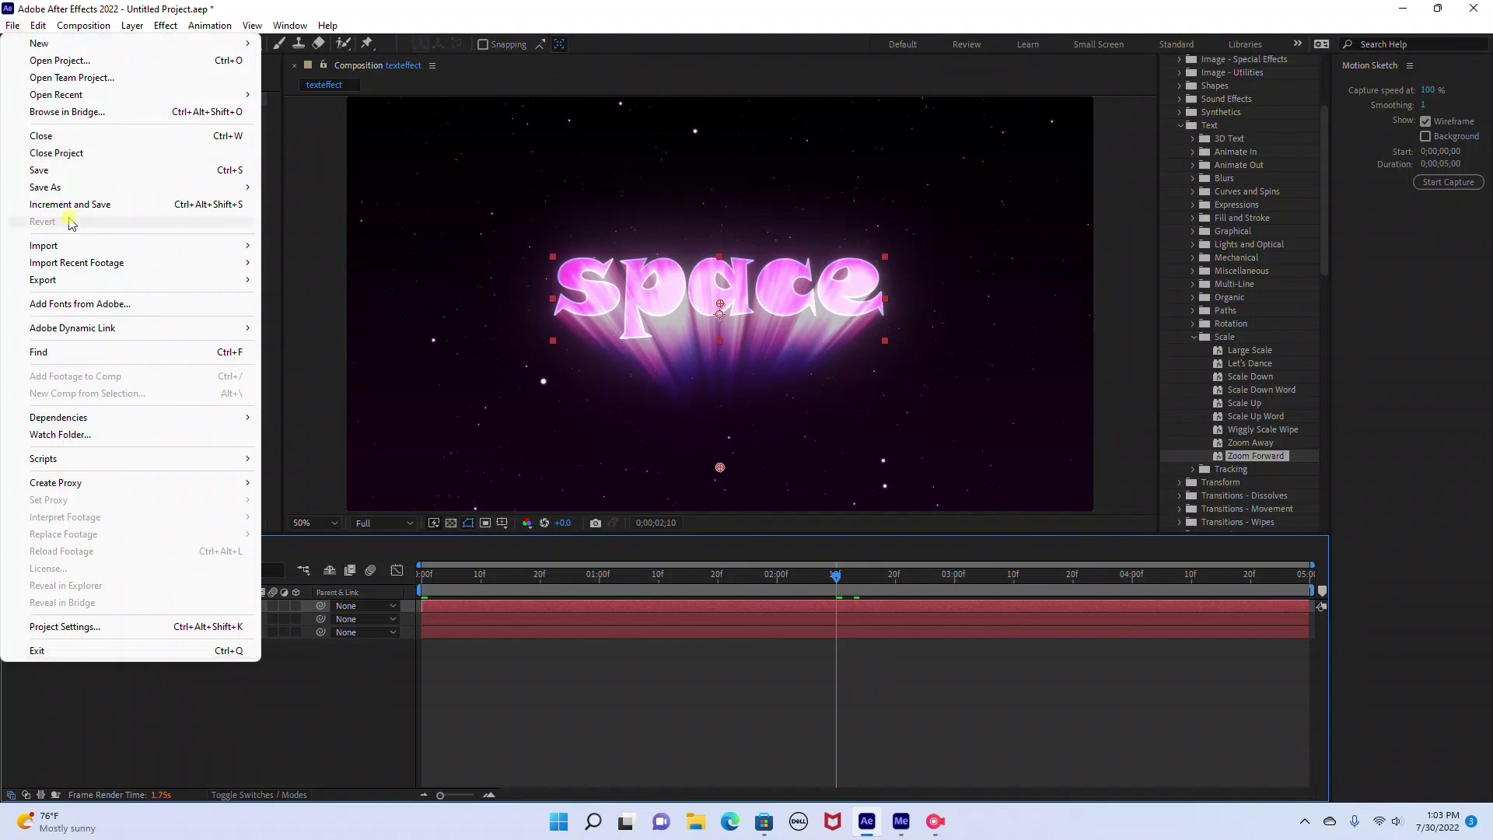
pyautogui.moveTo(72, 282)
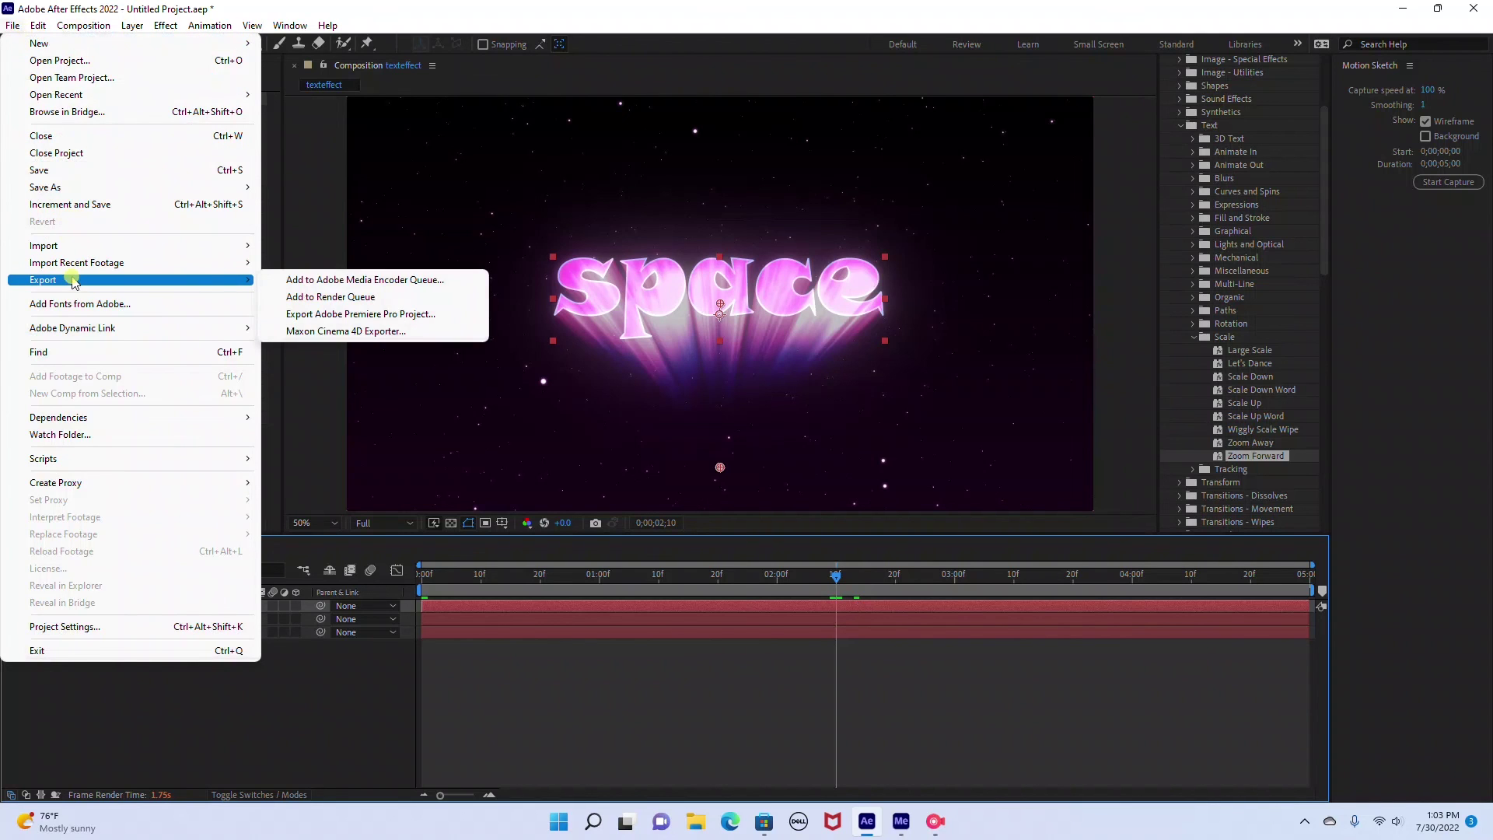
pyautogui.click(370, 282)
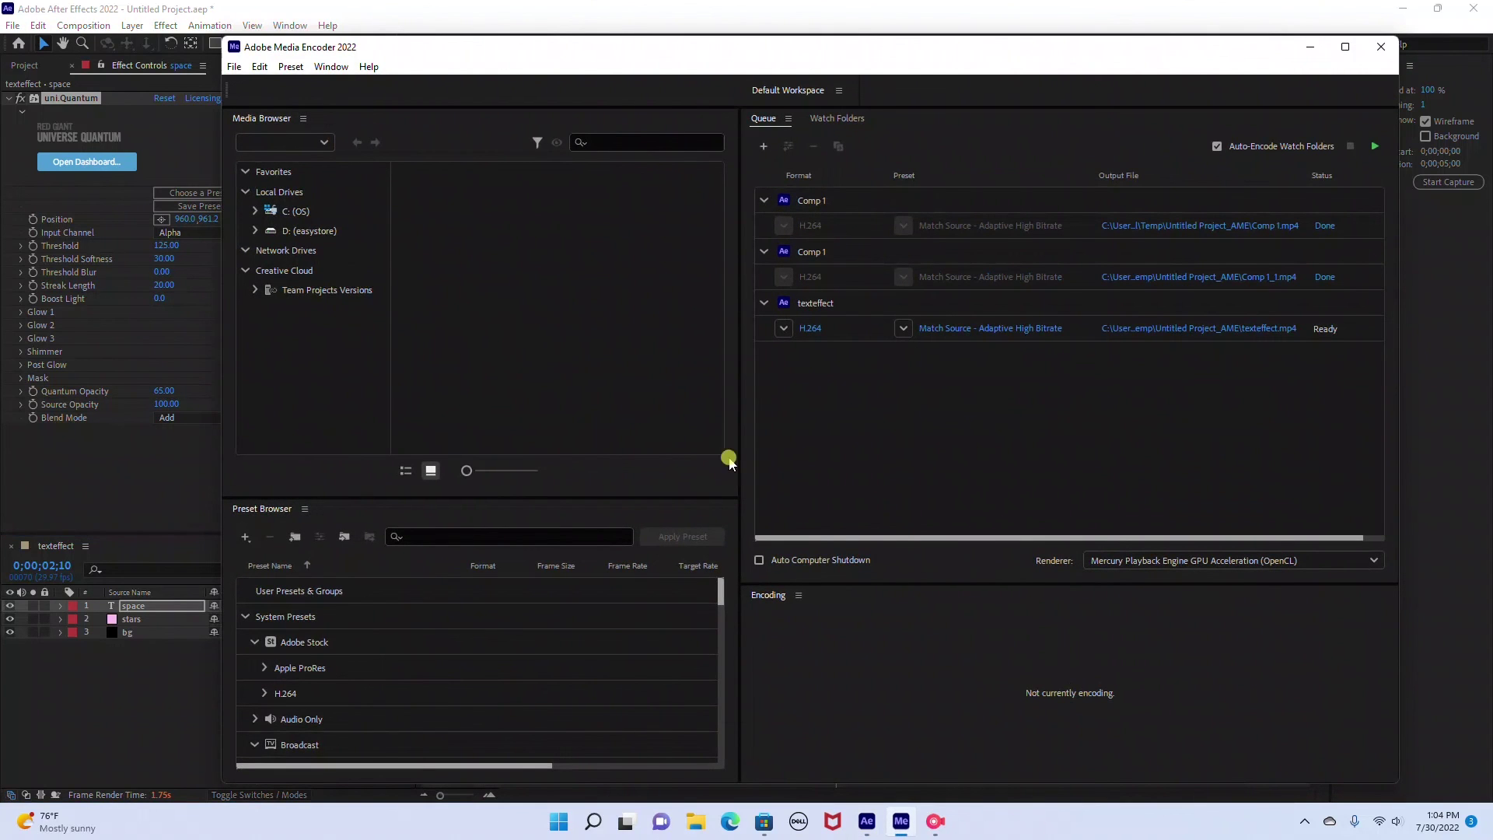
# Keep H.264 as the texteffect output format, start the queue, and minimize Media Encoder
pyautogui.click(785, 329)
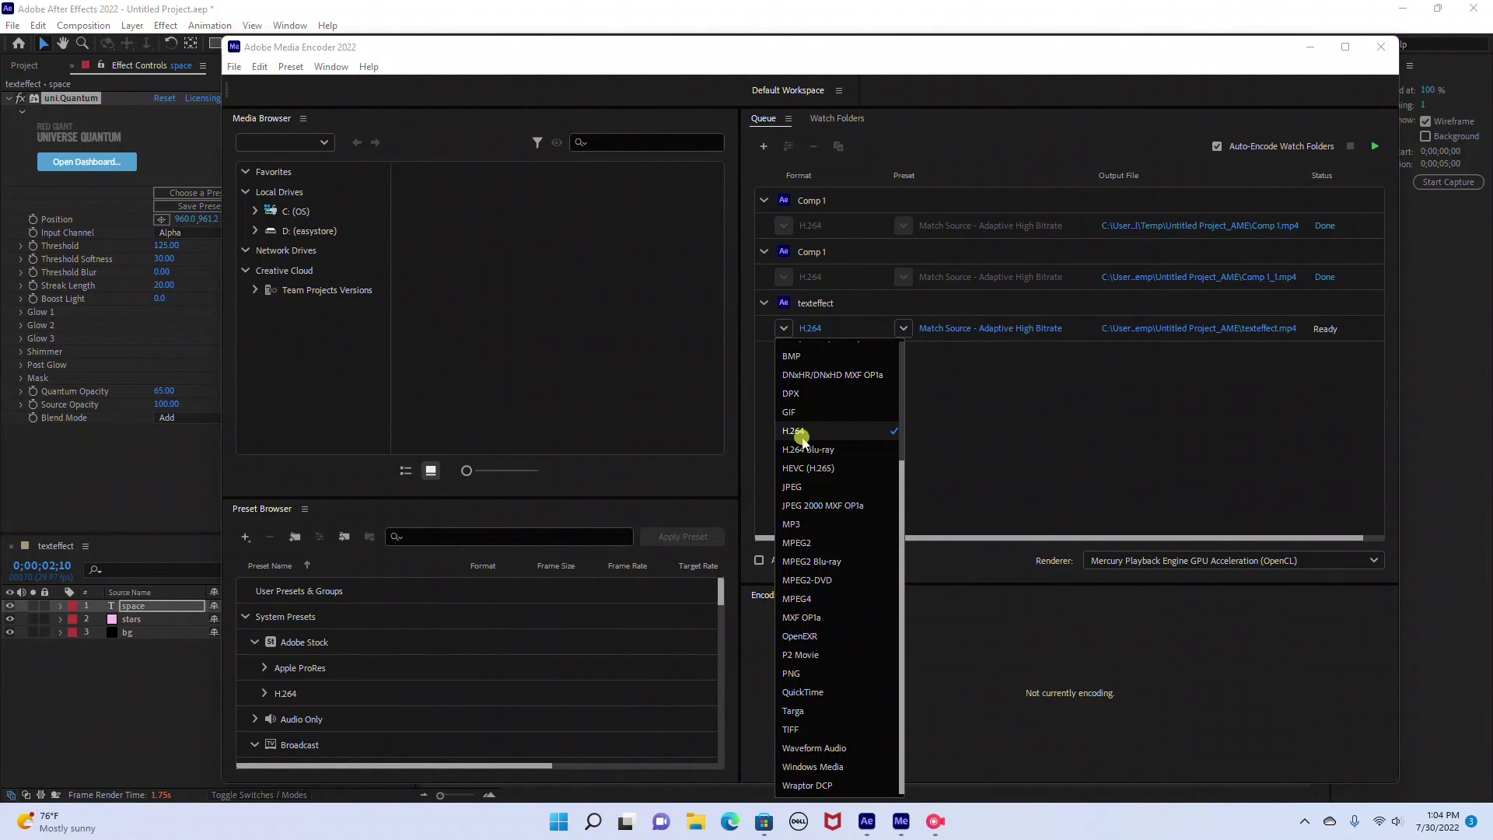
pyautogui.click(804, 438)
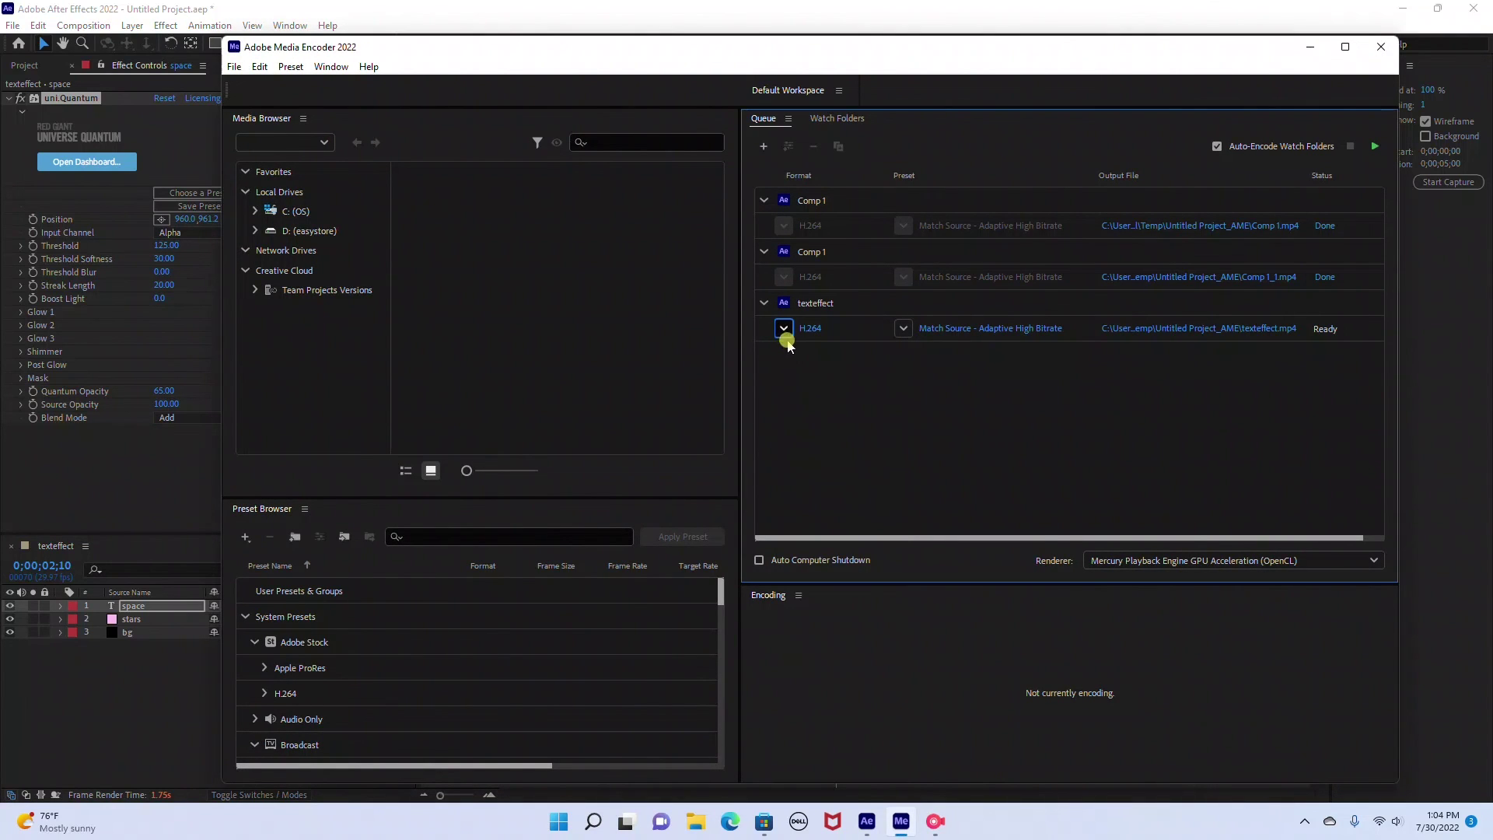
pyautogui.click(785, 329)
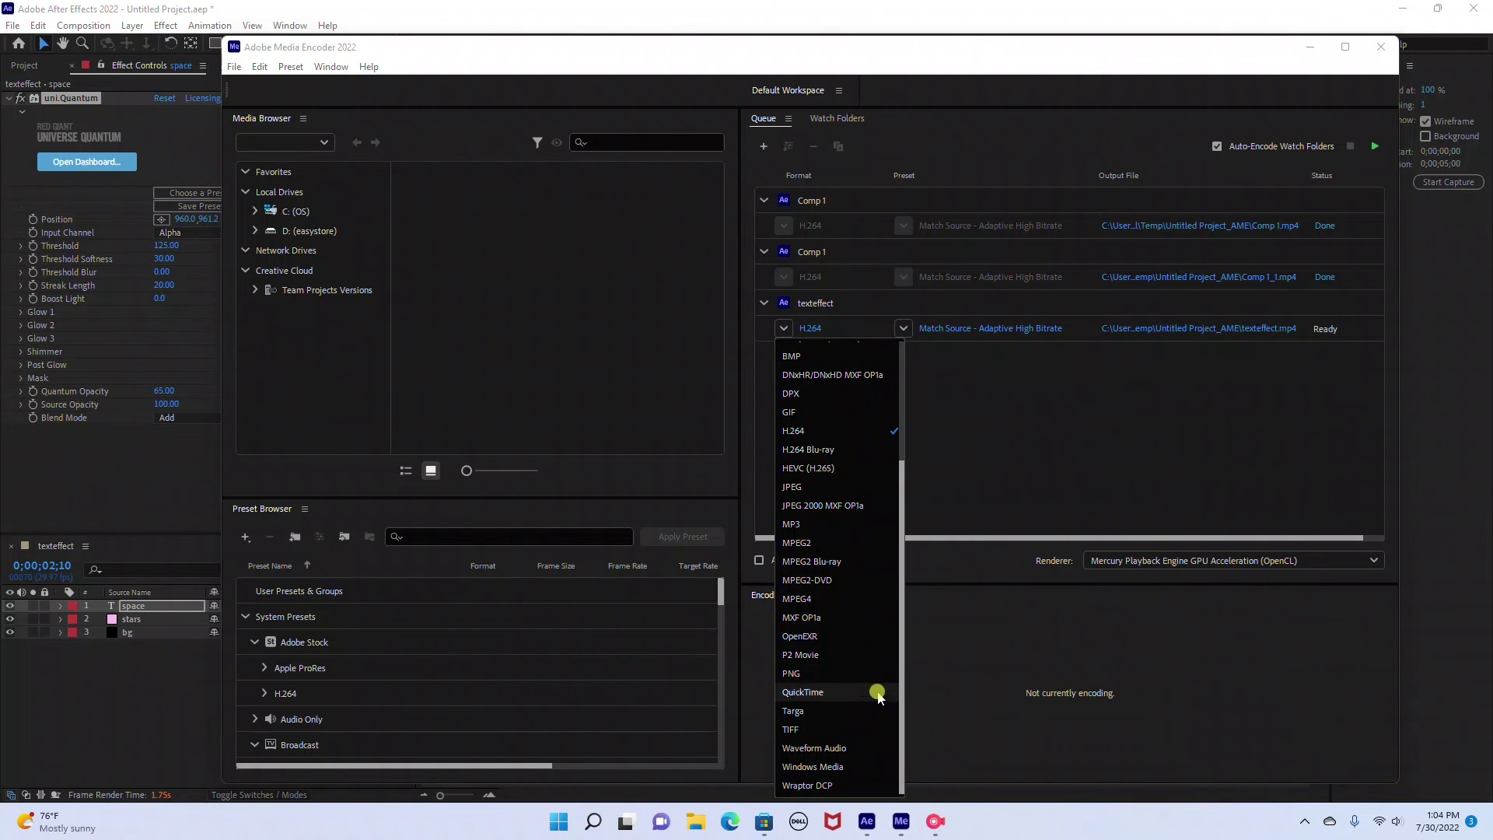
pyautogui.scroll(3, 833, 444)
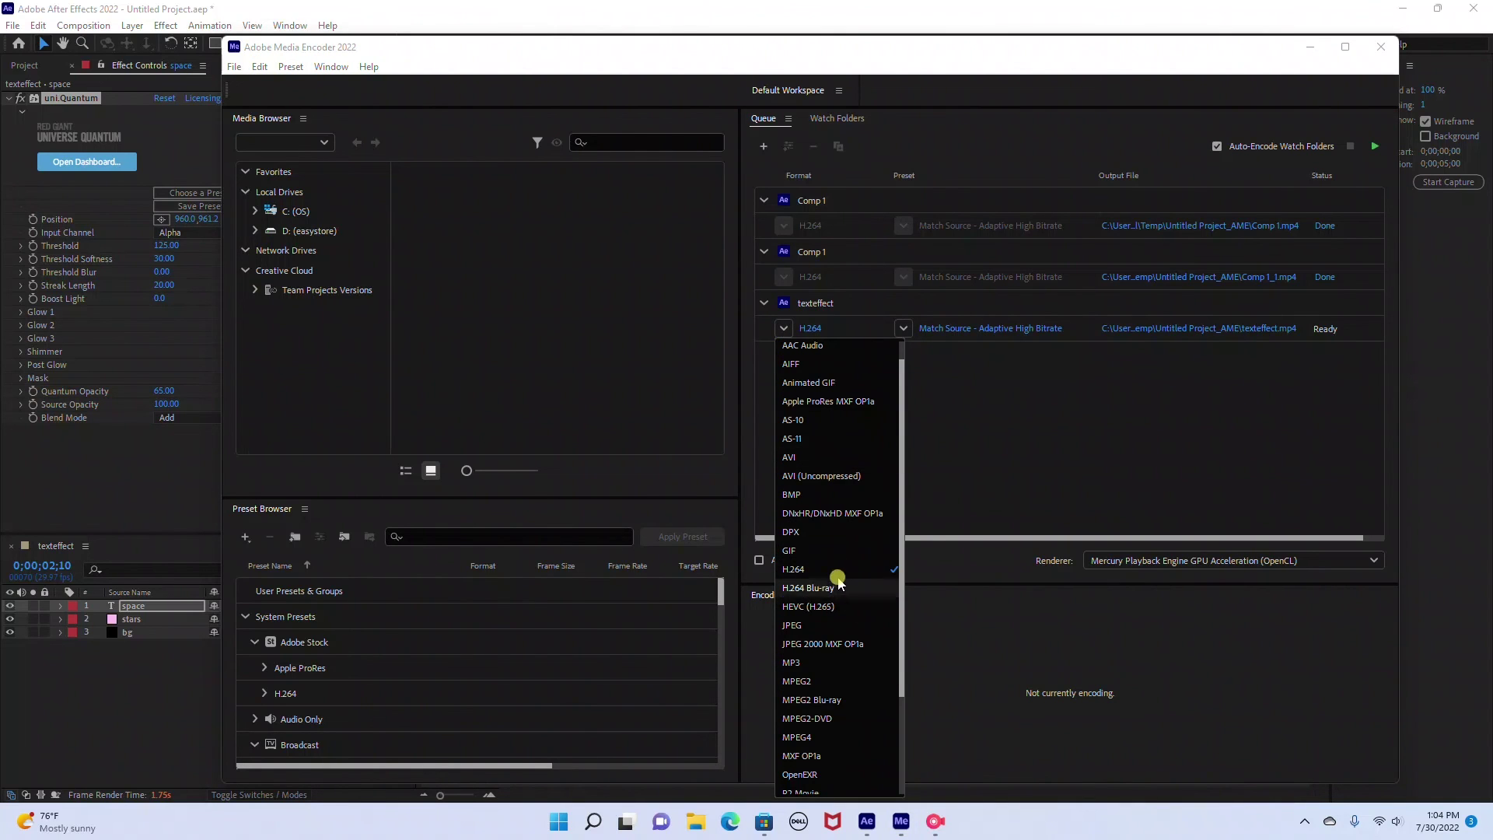
pyautogui.click(839, 574)
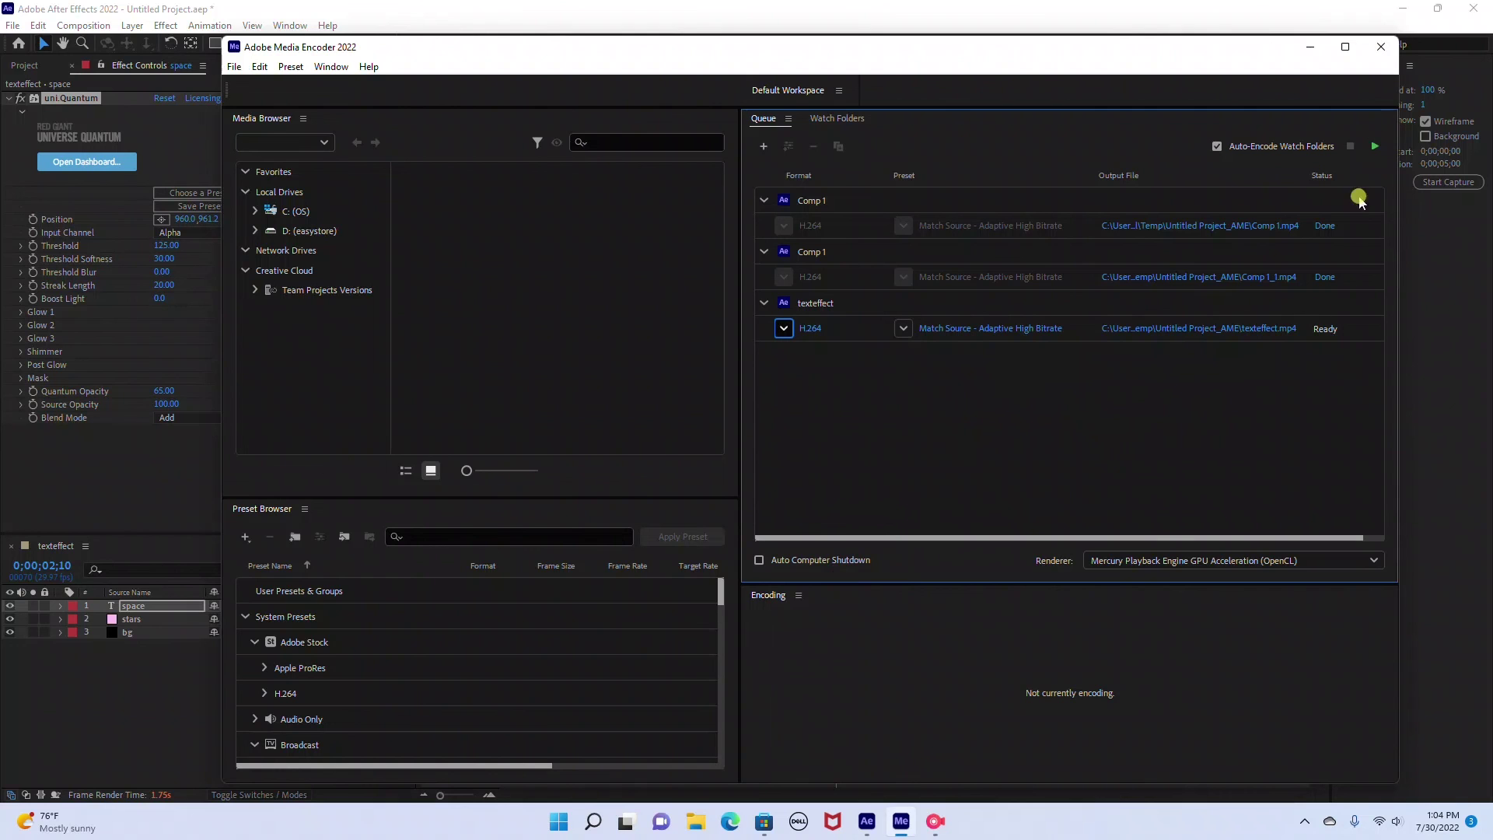
pyautogui.click(1375, 146)
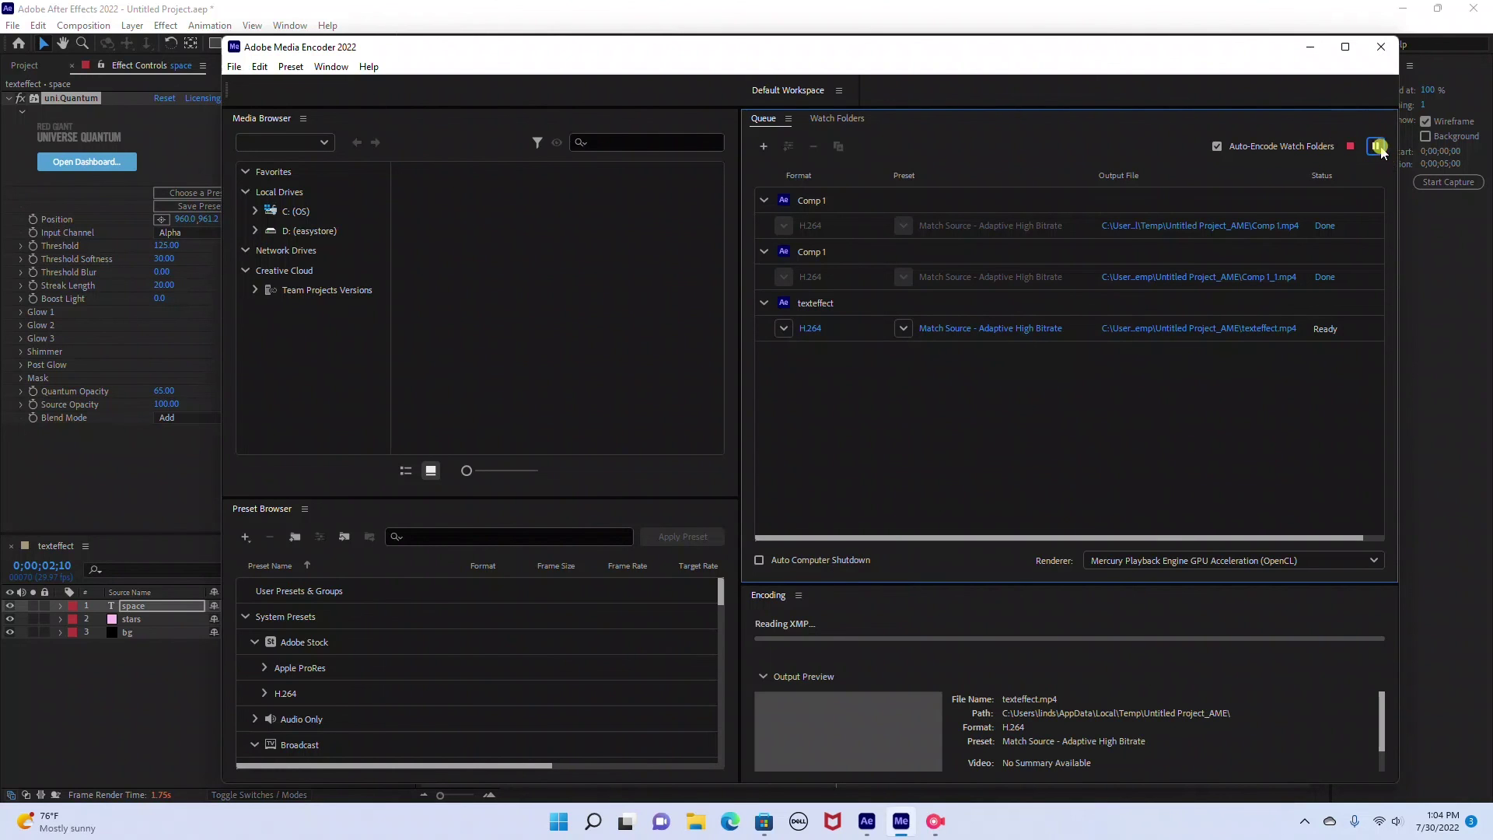
pyautogui.click(1310, 46)
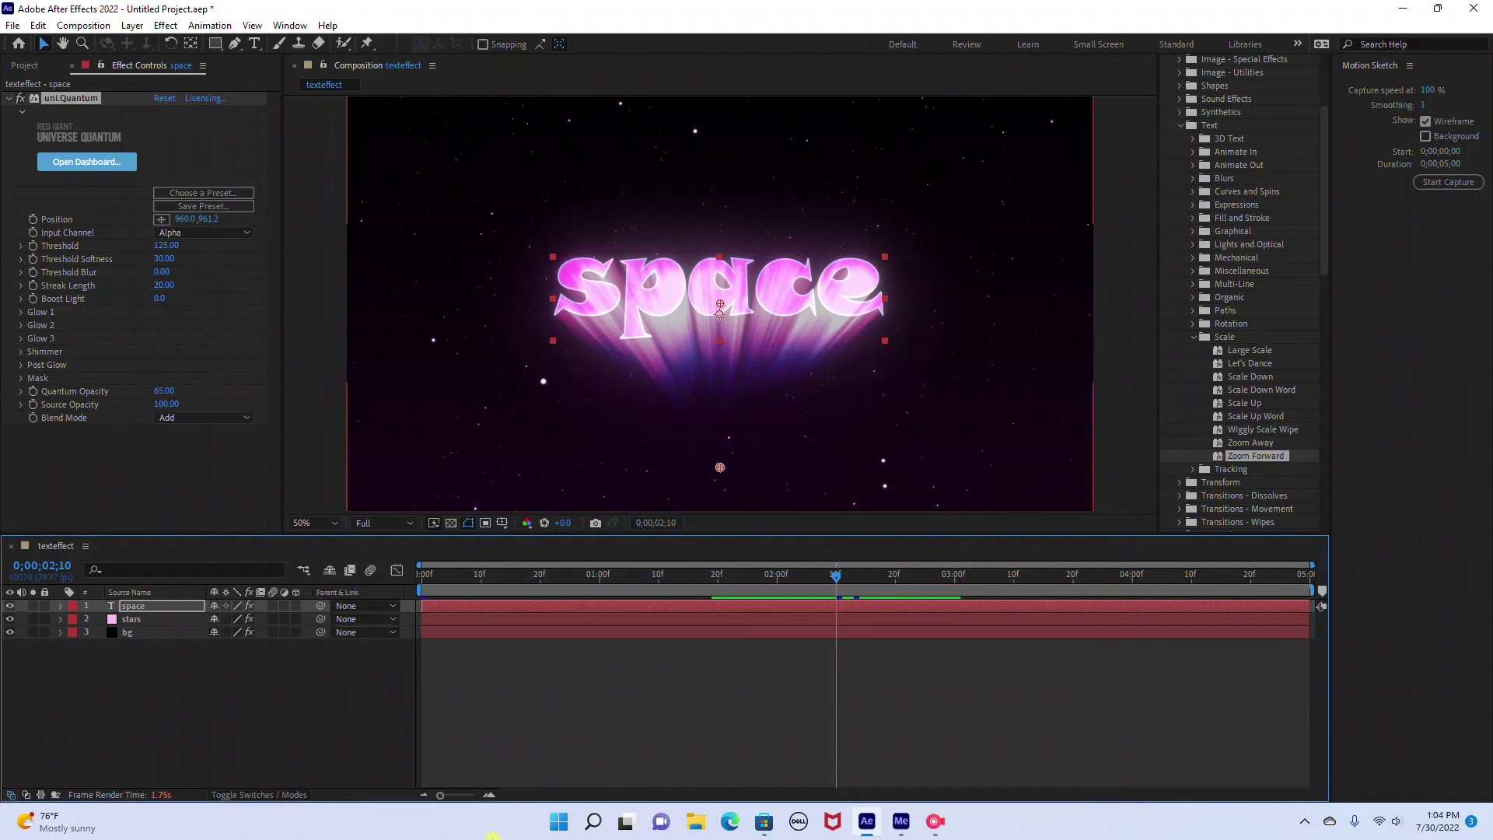